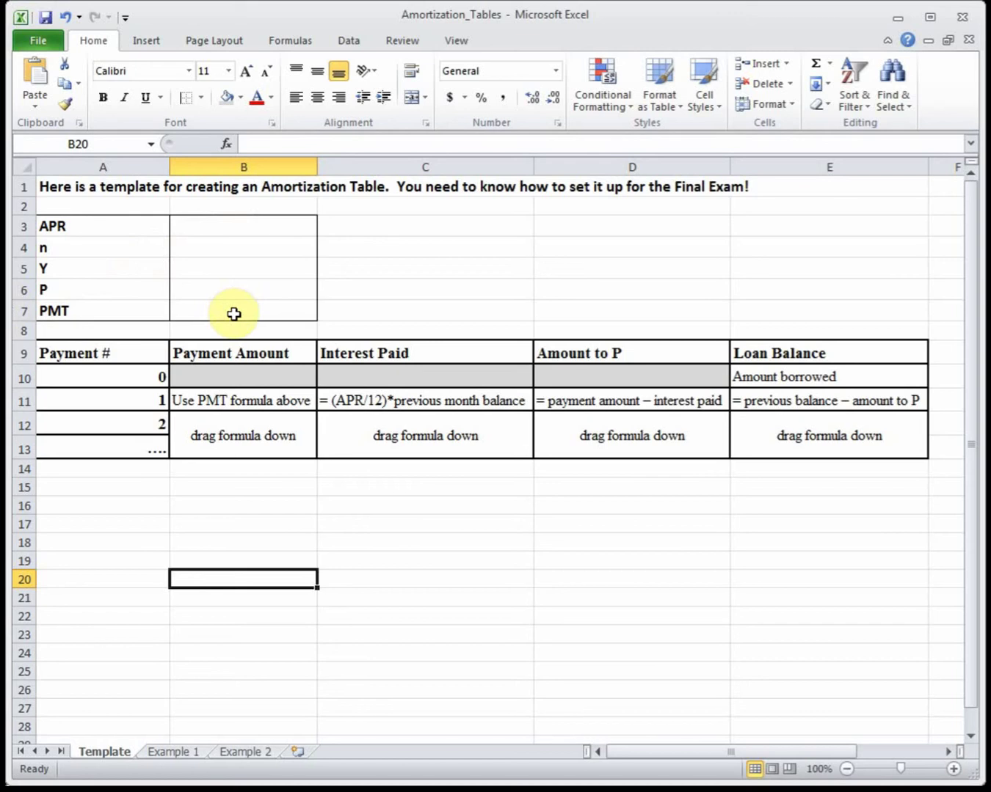
# Step: Enter the loan payment formula =PMT(B3/B4,B4*B5,-B6) in cell B7 of the Template sheet
pyautogui.click(233, 314)
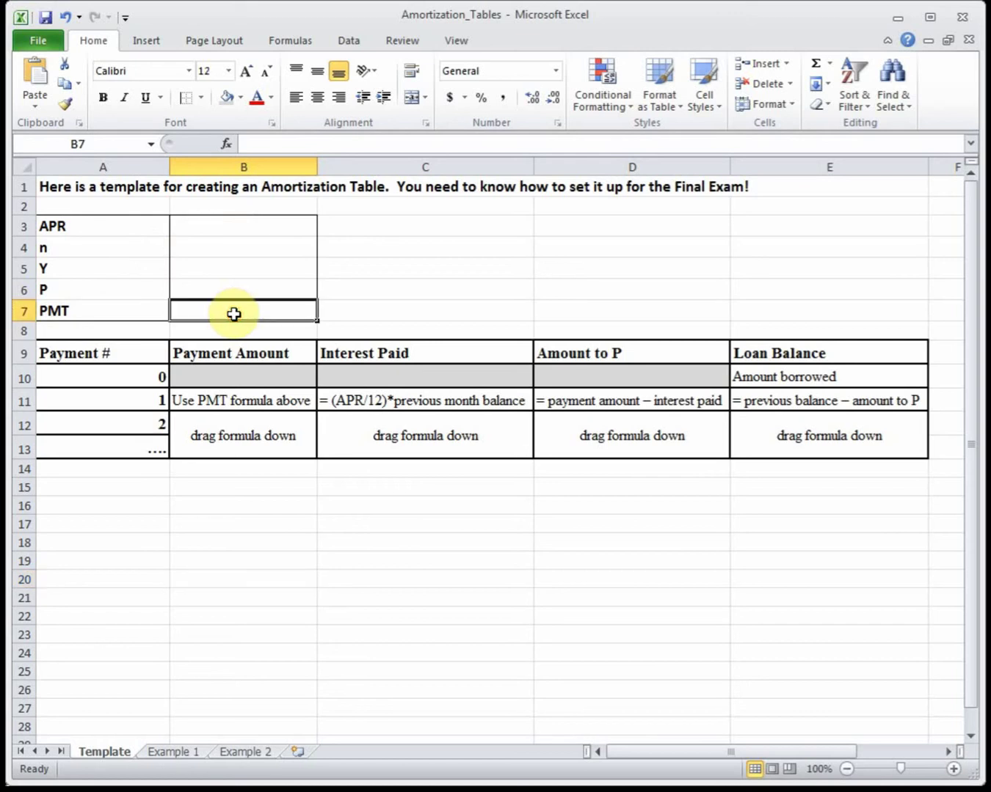
pyautogui.write('=pmt(')
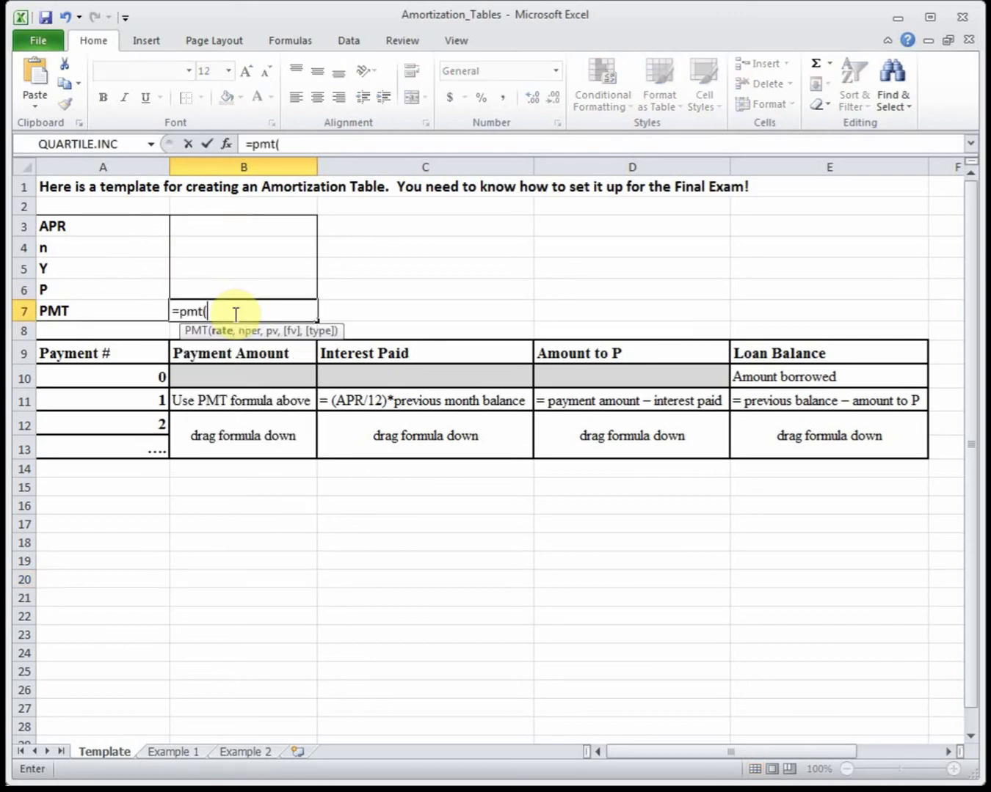
pyautogui.click(235, 226)
pyautogui.write('/')
pyautogui.click(259, 247)
pyautogui.write(',')
pyautogui.click(259, 247)
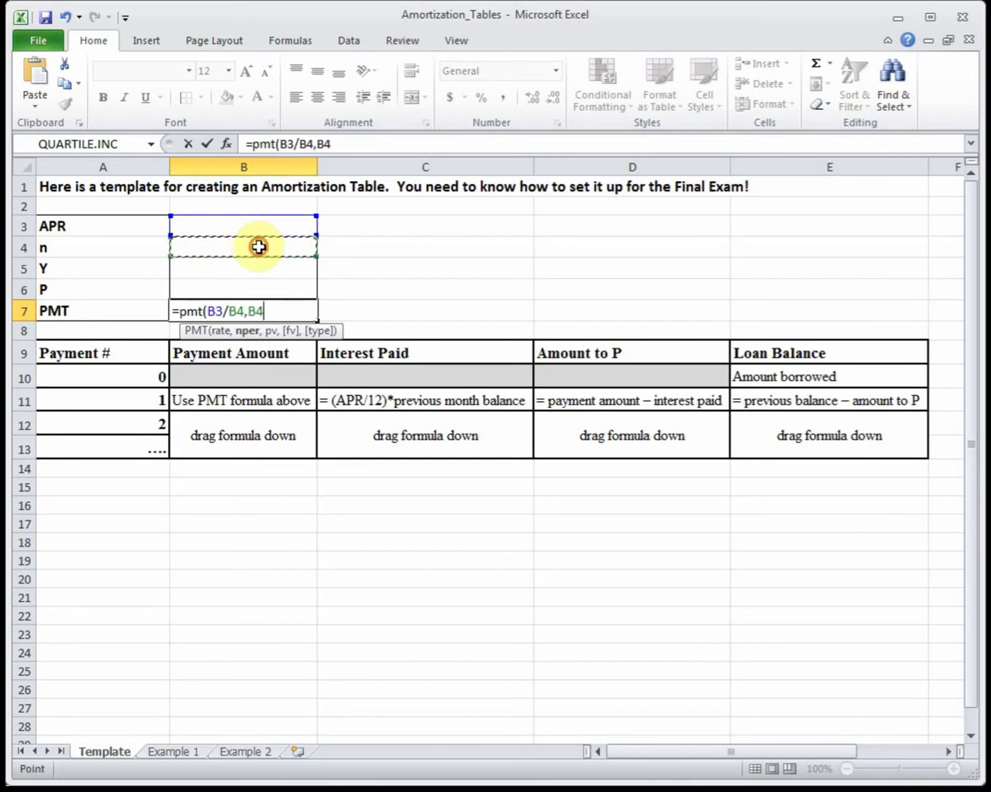
pyautogui.write('*')
pyautogui.click(262, 262)
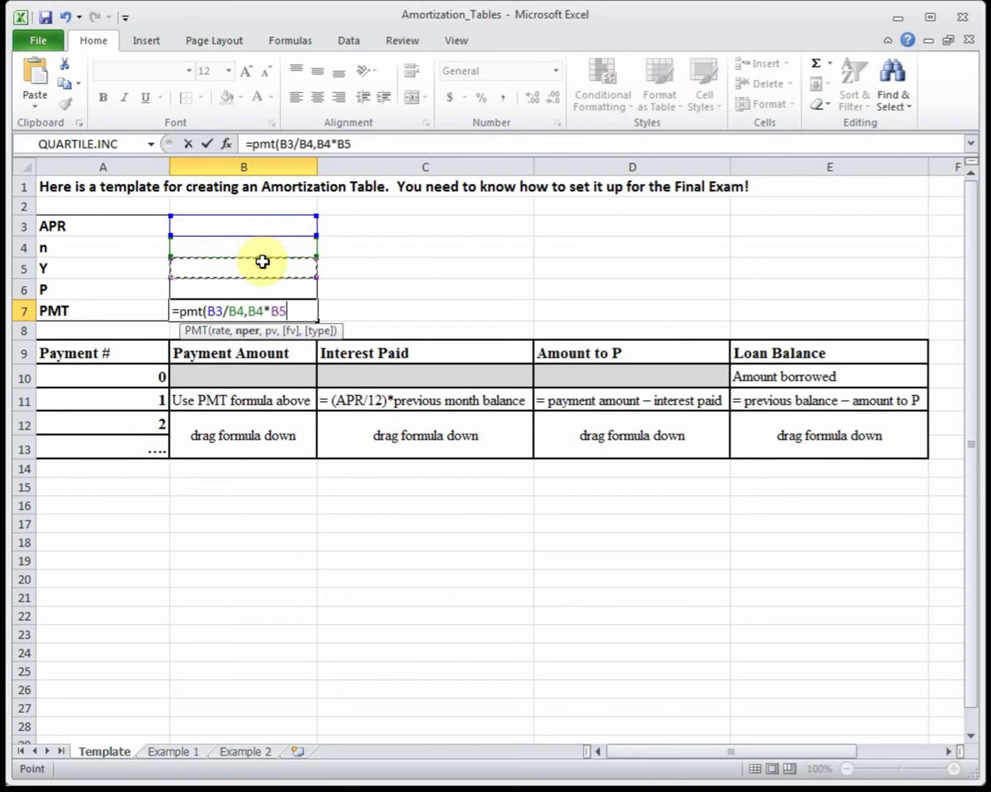
pyautogui.write(',-')
pyautogui.click(267, 287)
pyautogui.write(')')
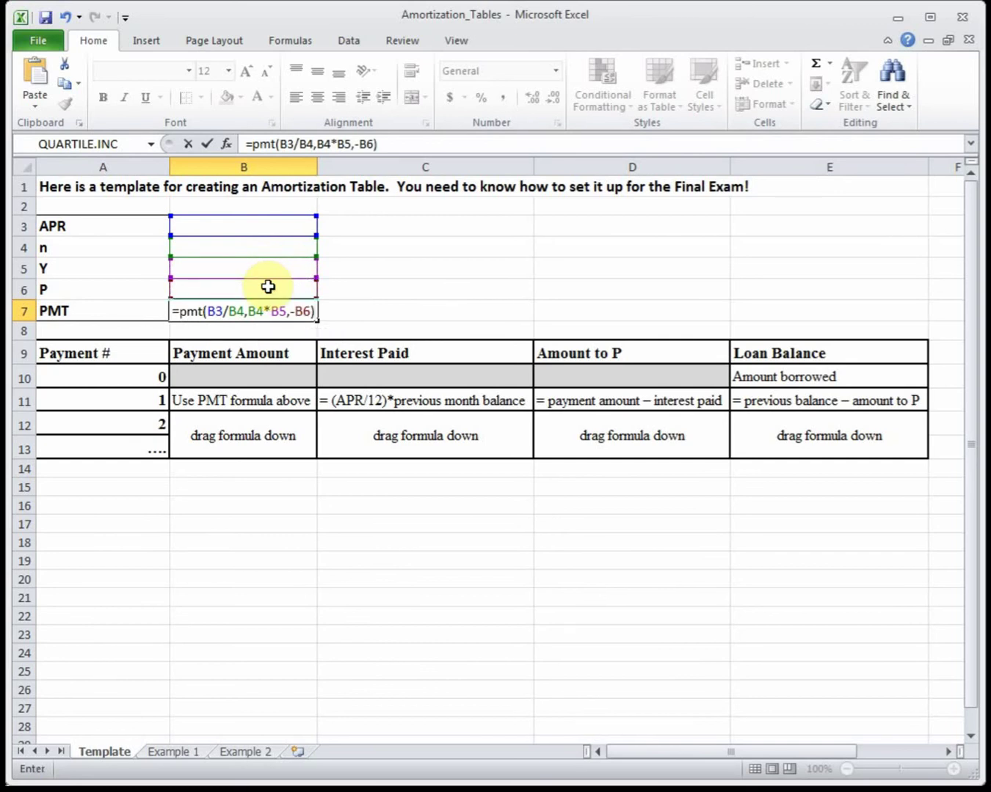
pyautogui.press('Return')
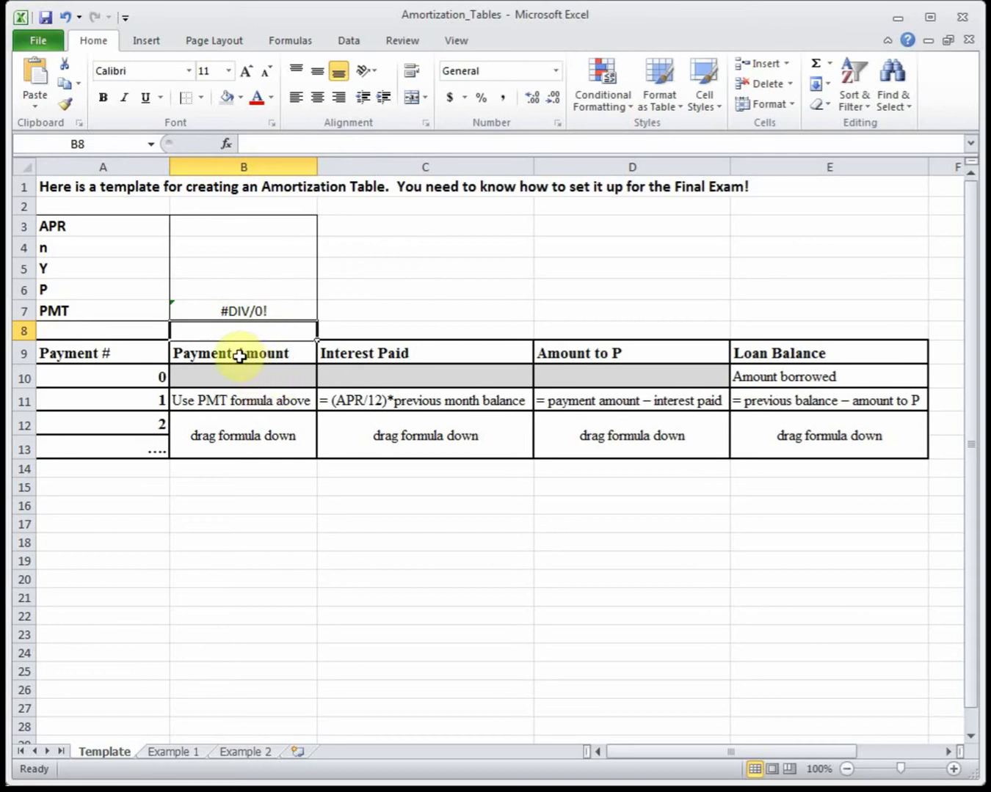
# Step: Review the template's Payment # column and the row 11 rules for payment amount, interest paid, amount to P and loan balance
pyautogui.click(100, 353)
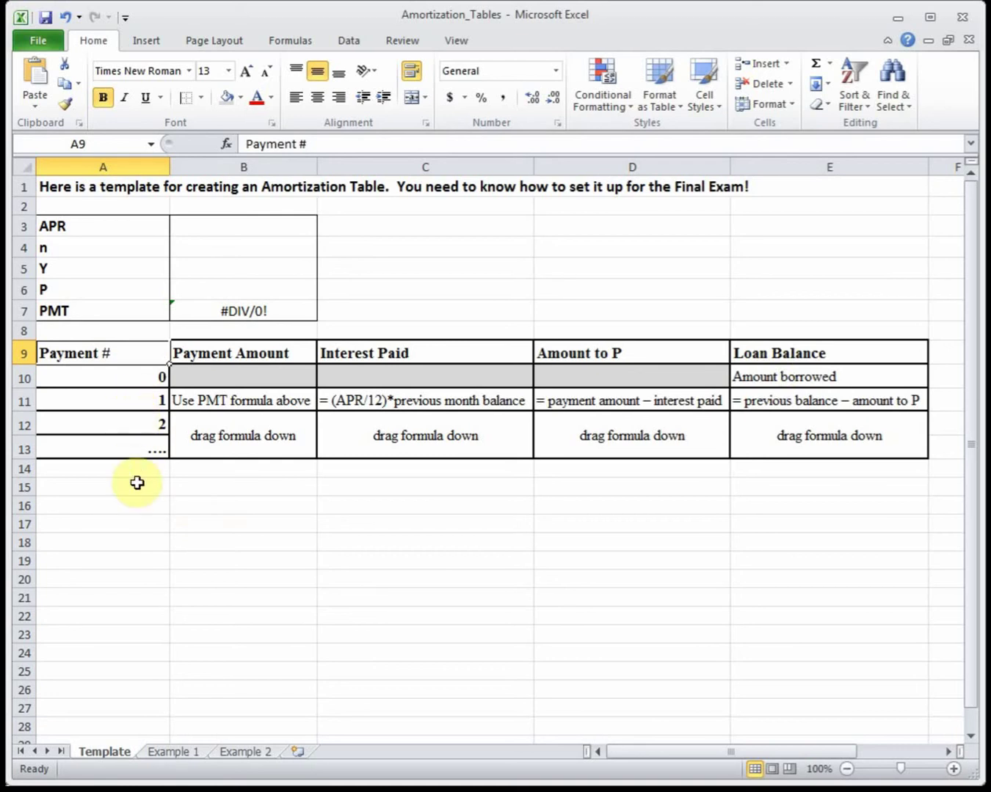
pyautogui.click(243, 398)
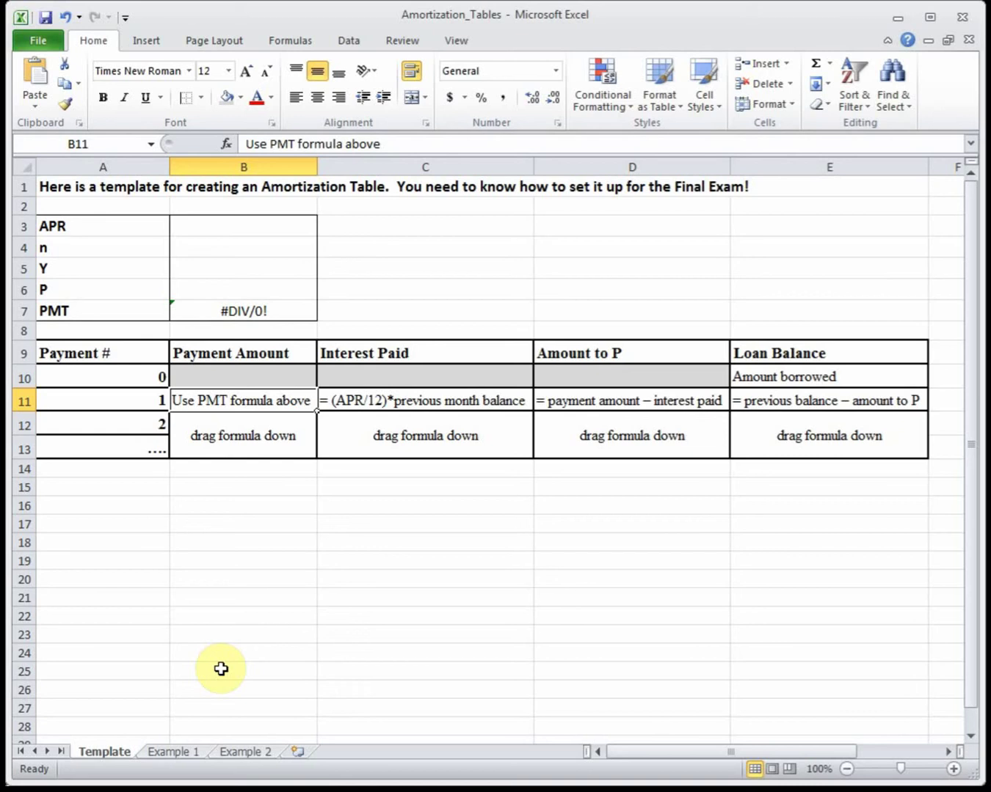
pyautogui.click(445, 401)
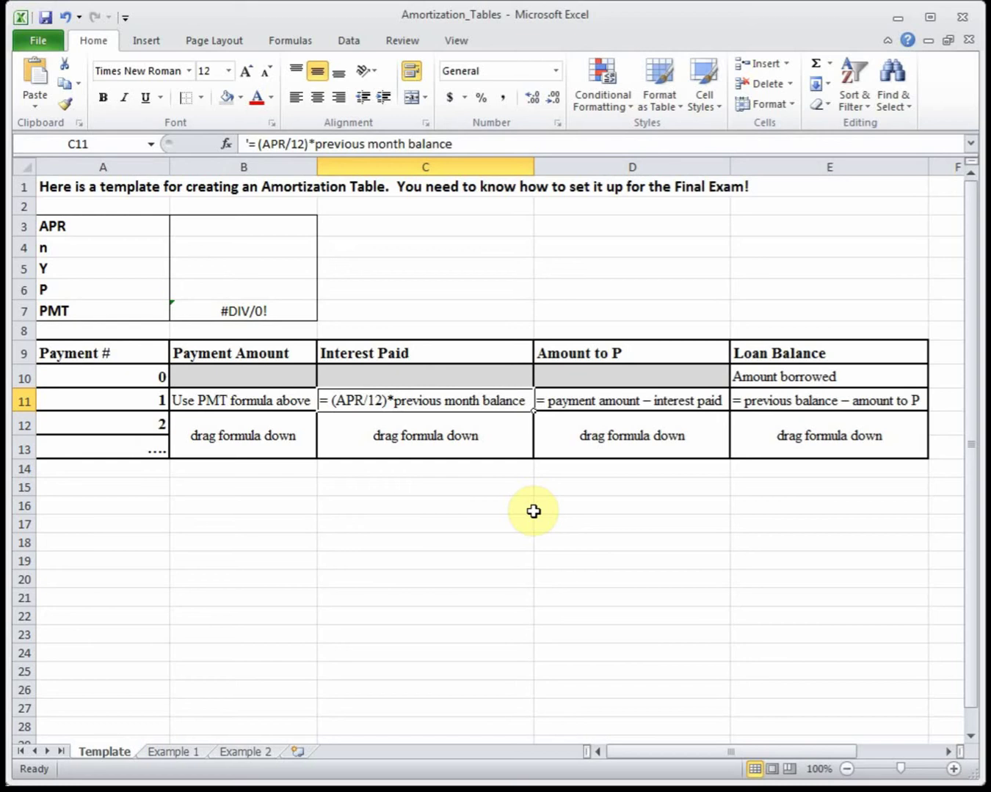
pyautogui.click(625, 404)
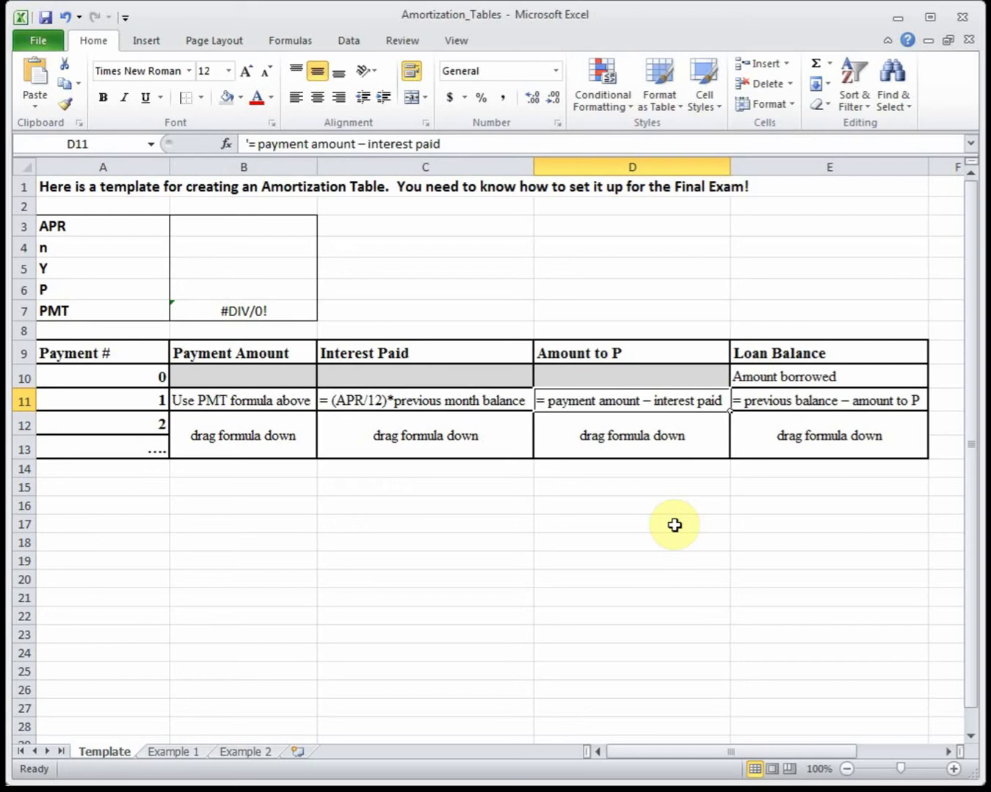
pyautogui.click(791, 401)
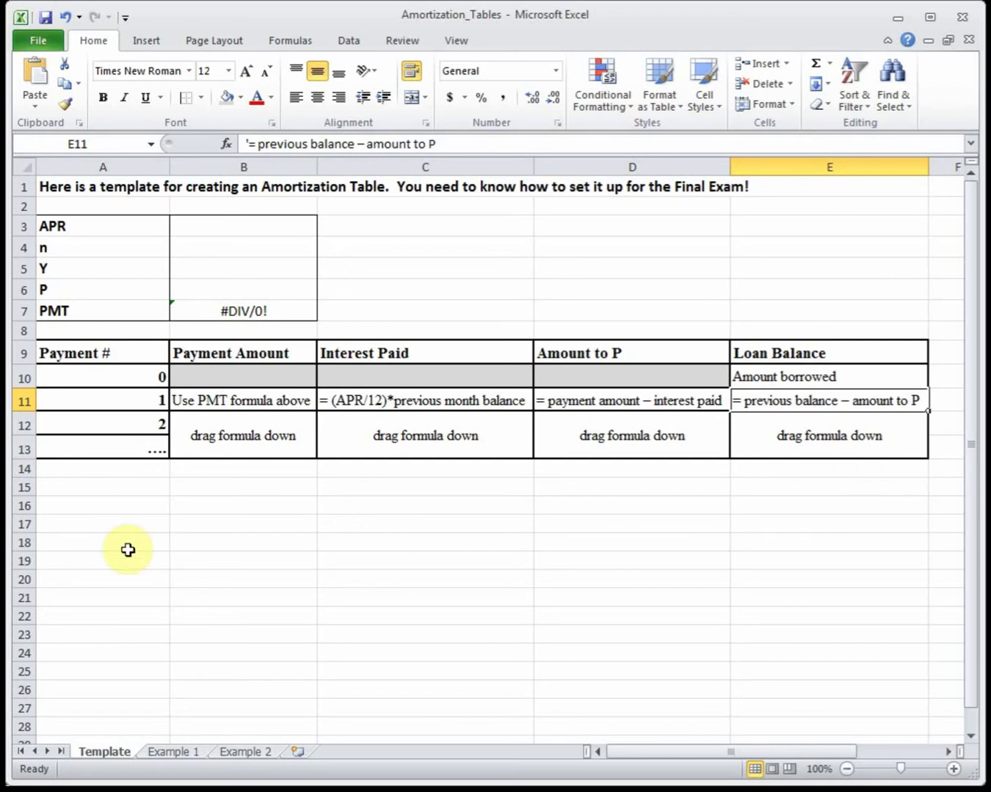
# Step: On the Example 1 sheet, enter the labels APR, n, Y, P and PMT down cells A5 to A9
pyautogui.click(166, 753)
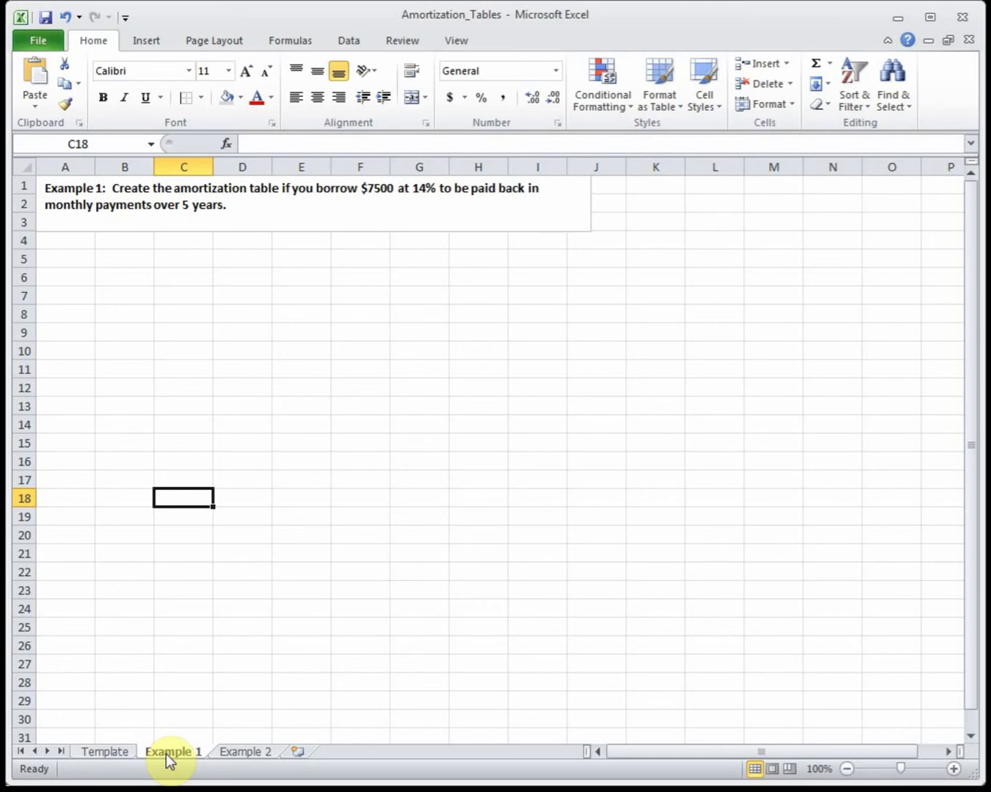
pyautogui.click(69, 252)
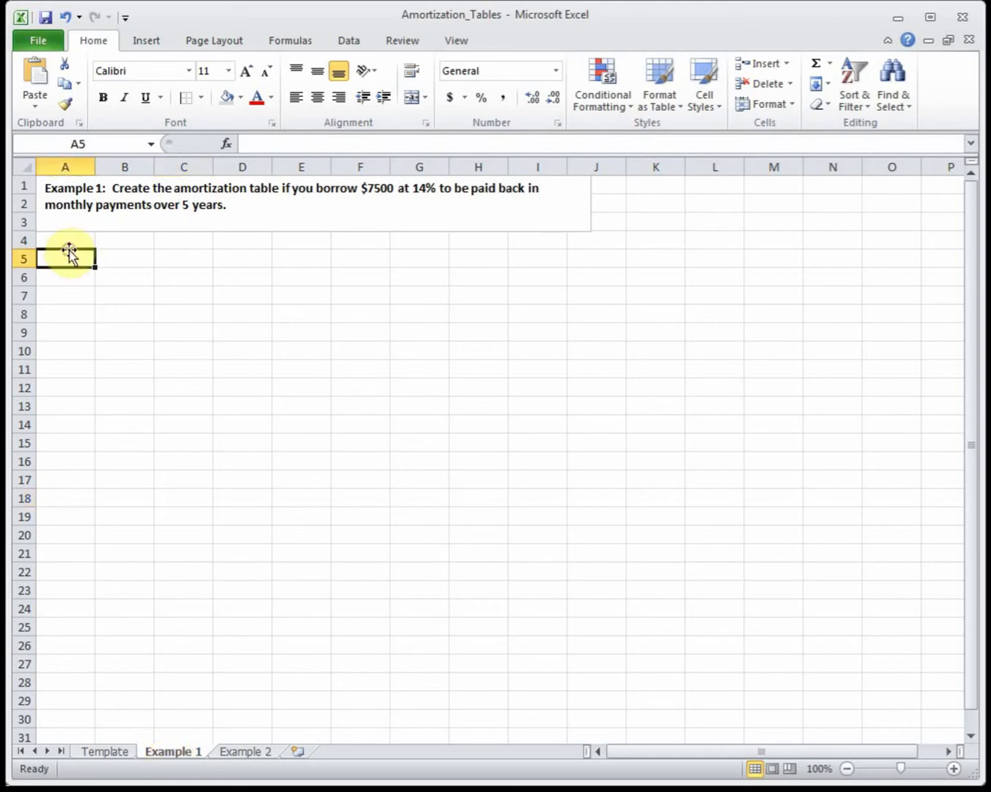
pyautogui.write('APR')
pyautogui.press('Return')
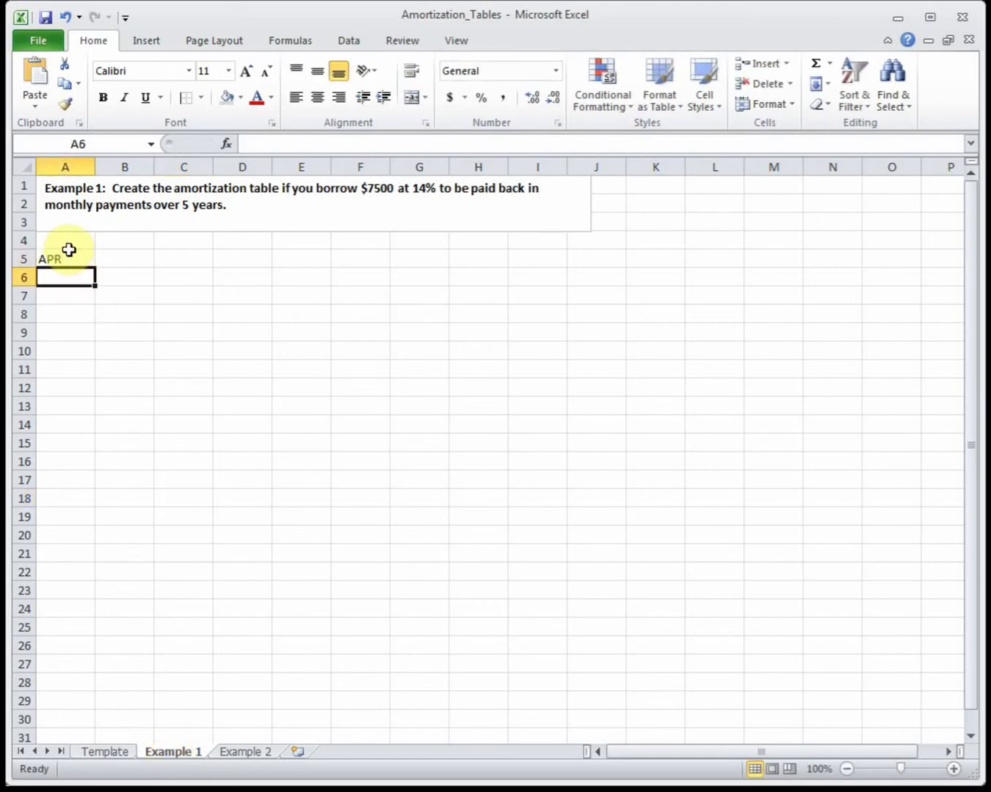
pyautogui.write('n')
pyautogui.press('Return')
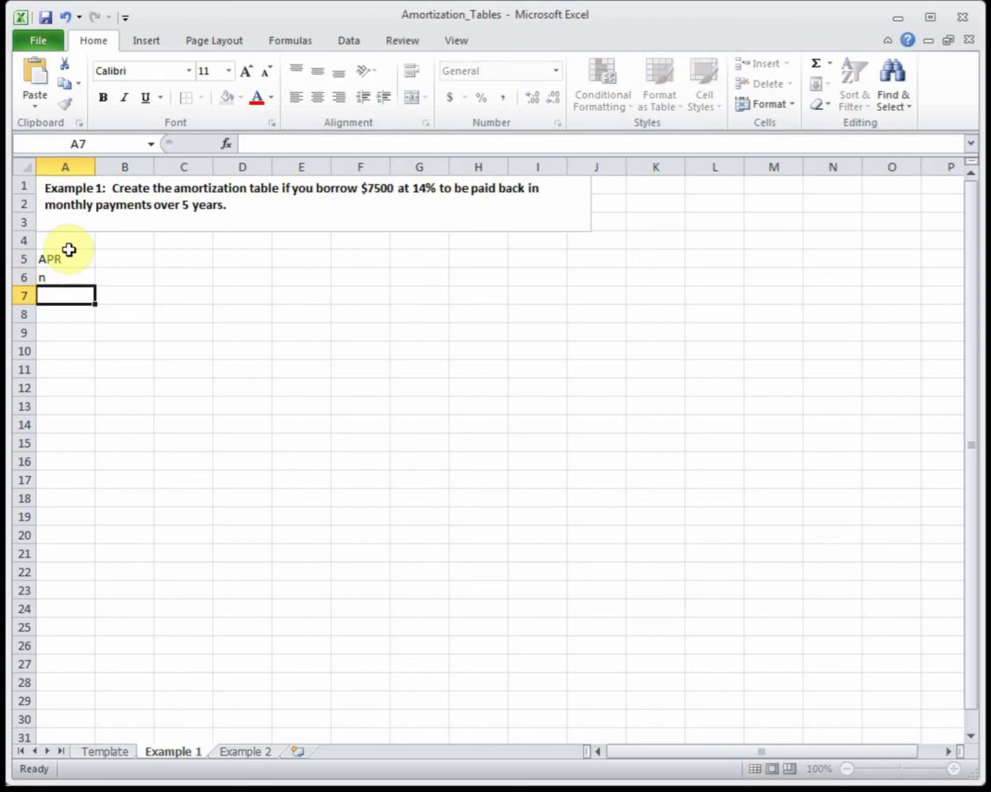
pyautogui.write('Y')
pyautogui.press('Return')
pyautogui.write('P')
pyautogui.press('Return')
pyautogui.write('PMT')
pyautogui.press('Tab')
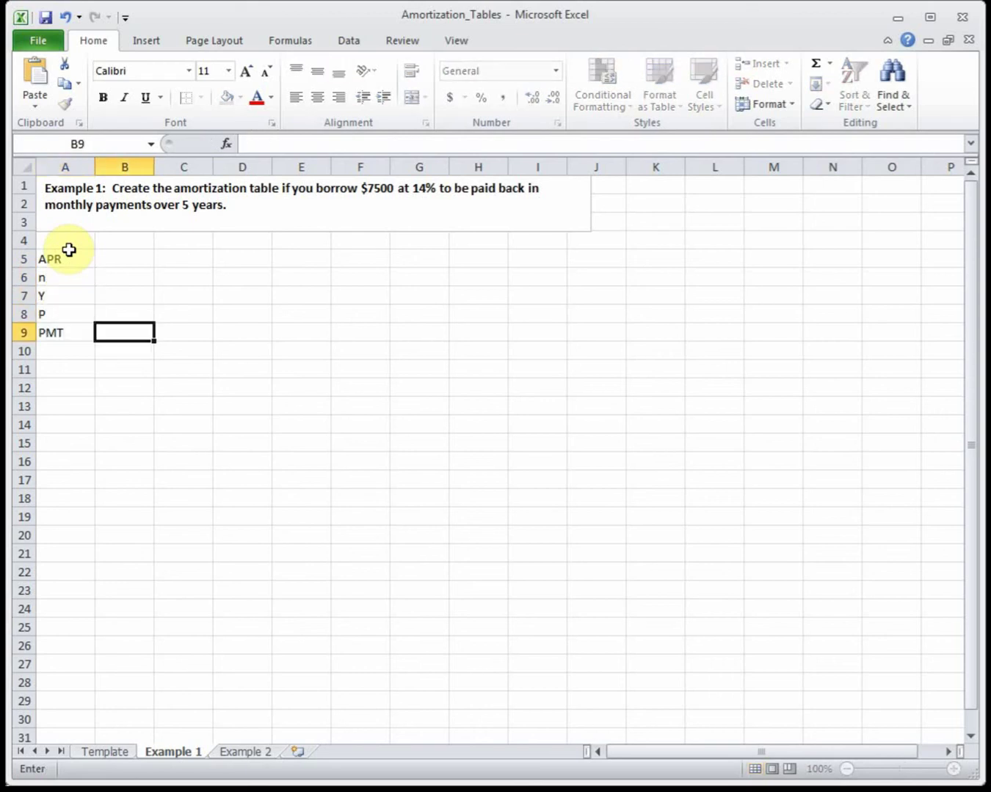
# Step: Enter the payment formula =PMT(B5/B6,B6*B7,-B8) in cell B9 beside the PMT label
pyautogui.write('=pmt(')
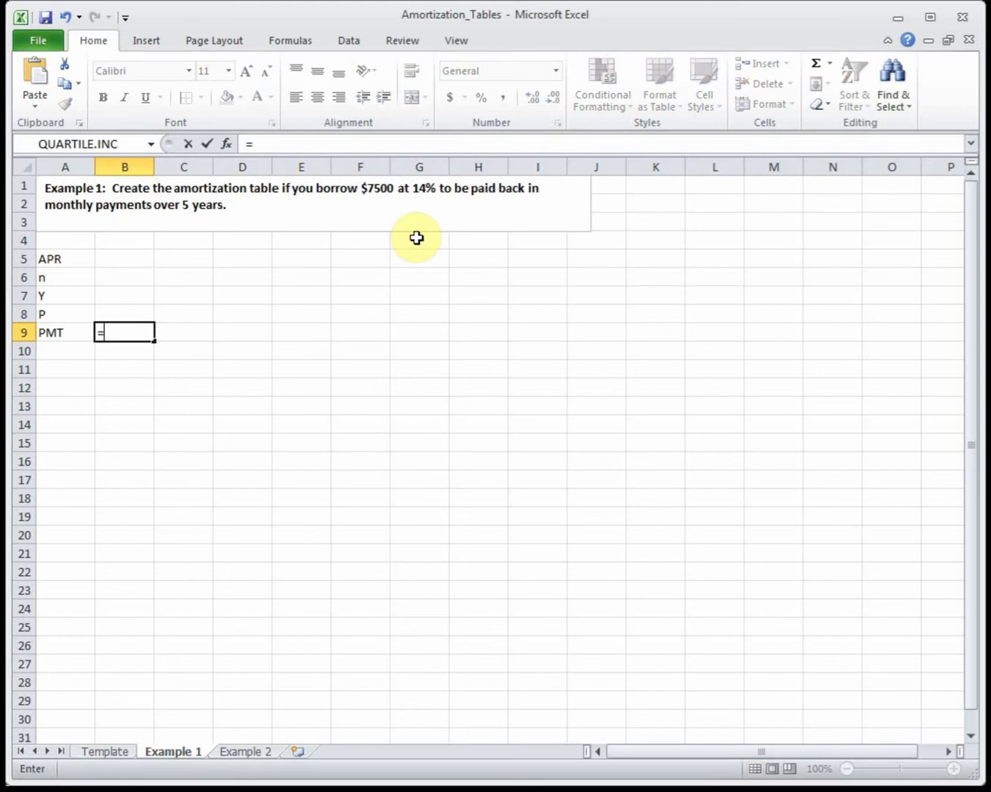
pyautogui.click(98, 259)
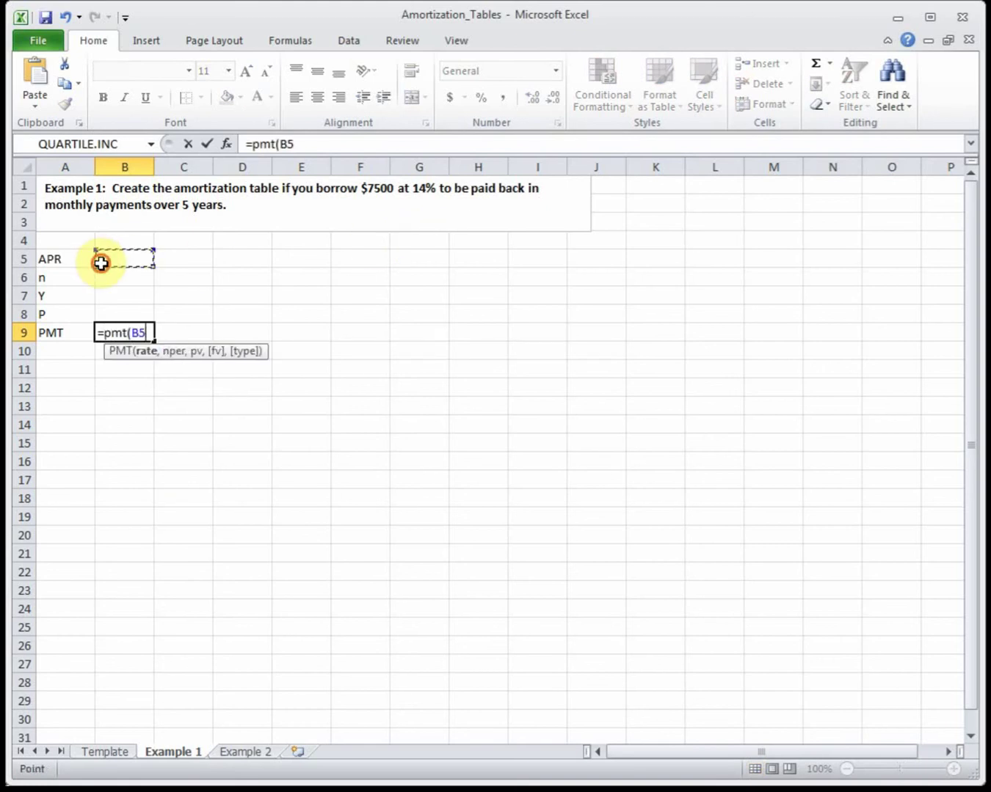
pyautogui.write('/')
pyautogui.click(108, 278)
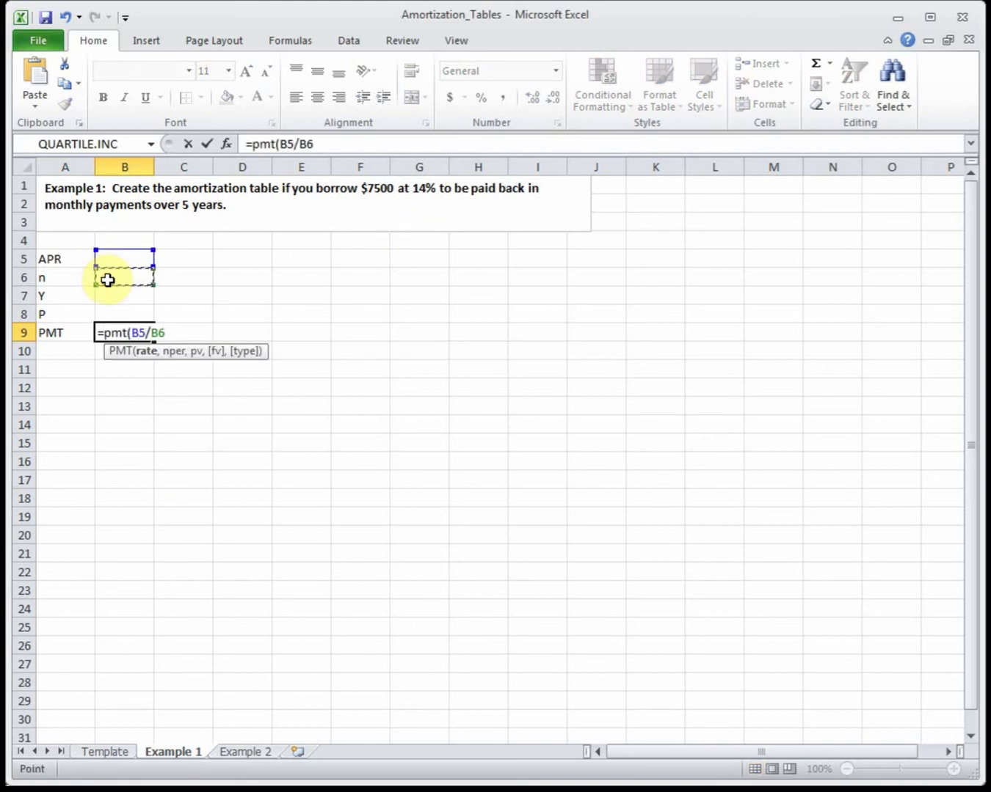
pyautogui.write(',')
pyautogui.click(107, 280)
pyautogui.write('*')
pyautogui.click(119, 303)
pyautogui.write(',-')
pyautogui.click(120, 312)
pyautogui.write(')')
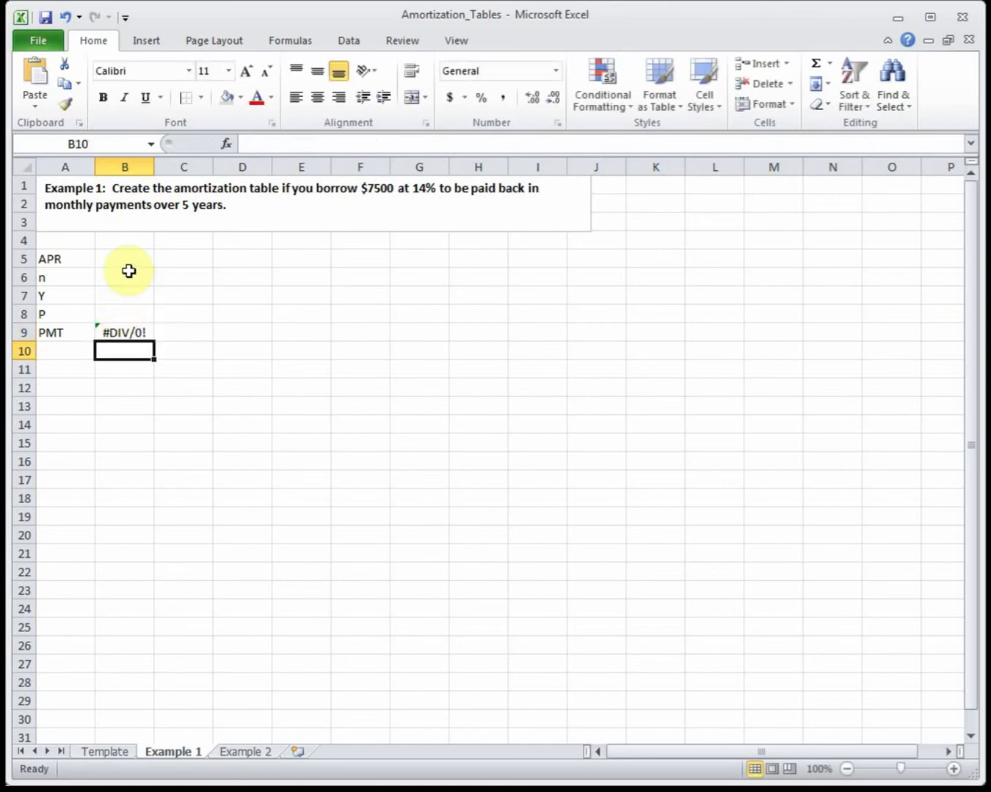
# Step: Fill in the loan inputs in B5 to B8: APR 14%, n 12, Y 5 and P 7500
pyautogui.click(124, 259)
pyautogui.write('14%')
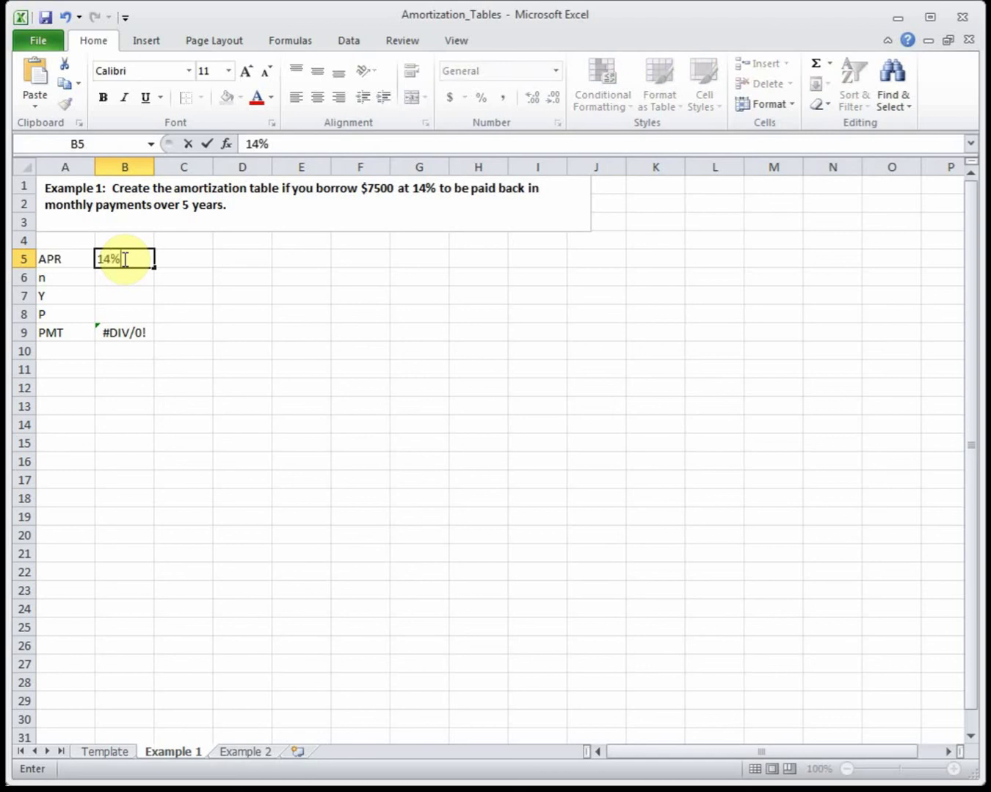
pyautogui.press('Return')
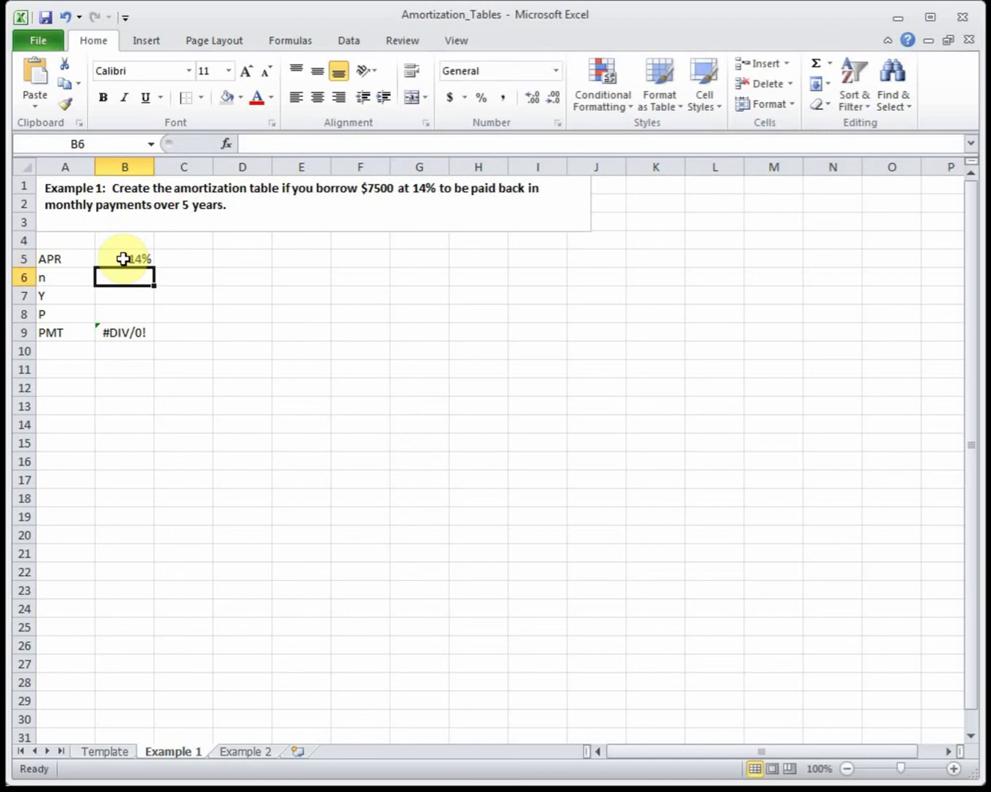
pyautogui.write('12')
pyautogui.press('Return')
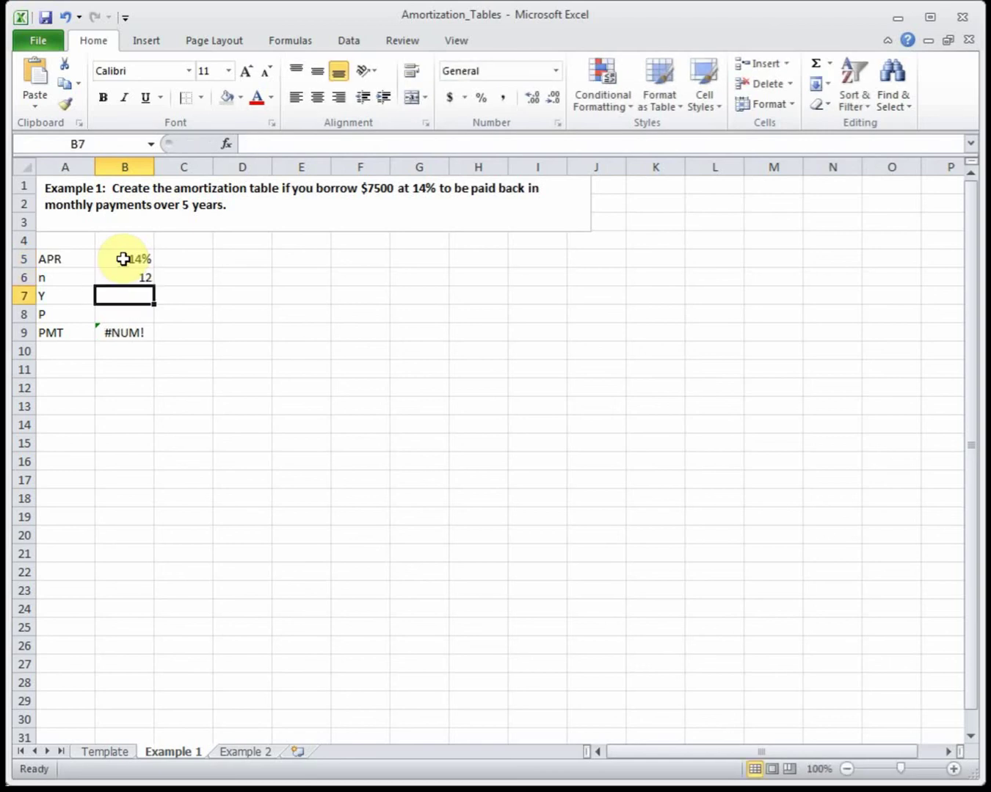
pyautogui.write('5')
pyautogui.press('Return')
pyautogui.write('7')
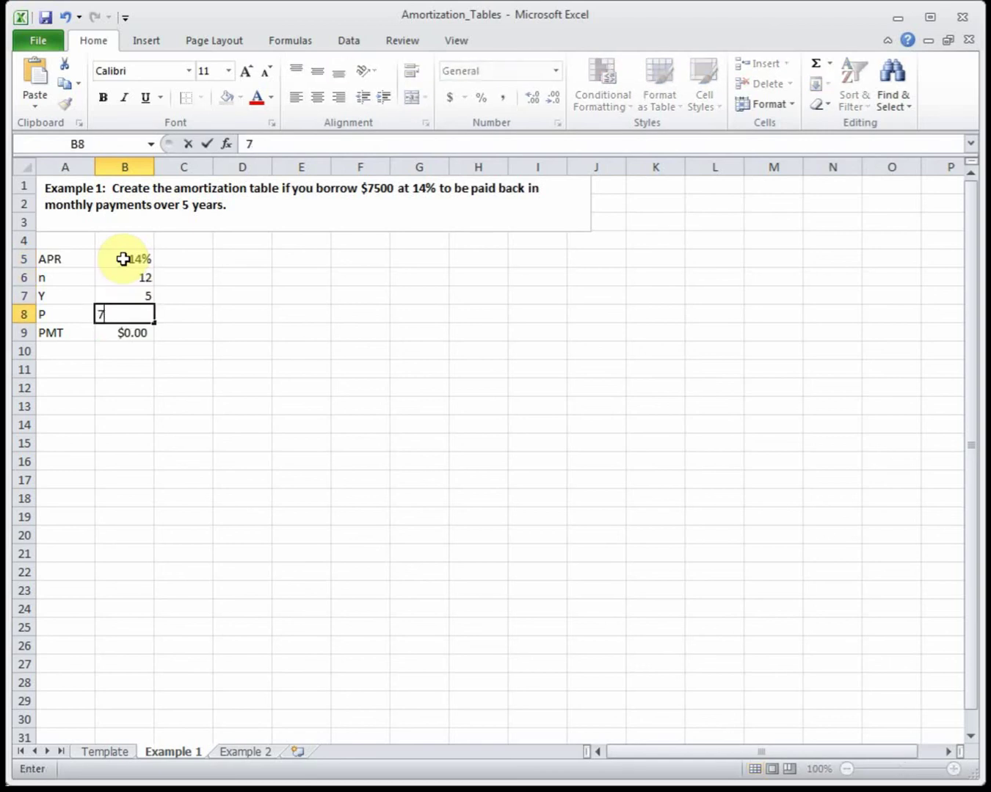
pyautogui.write('500')
pyautogui.press('Return')
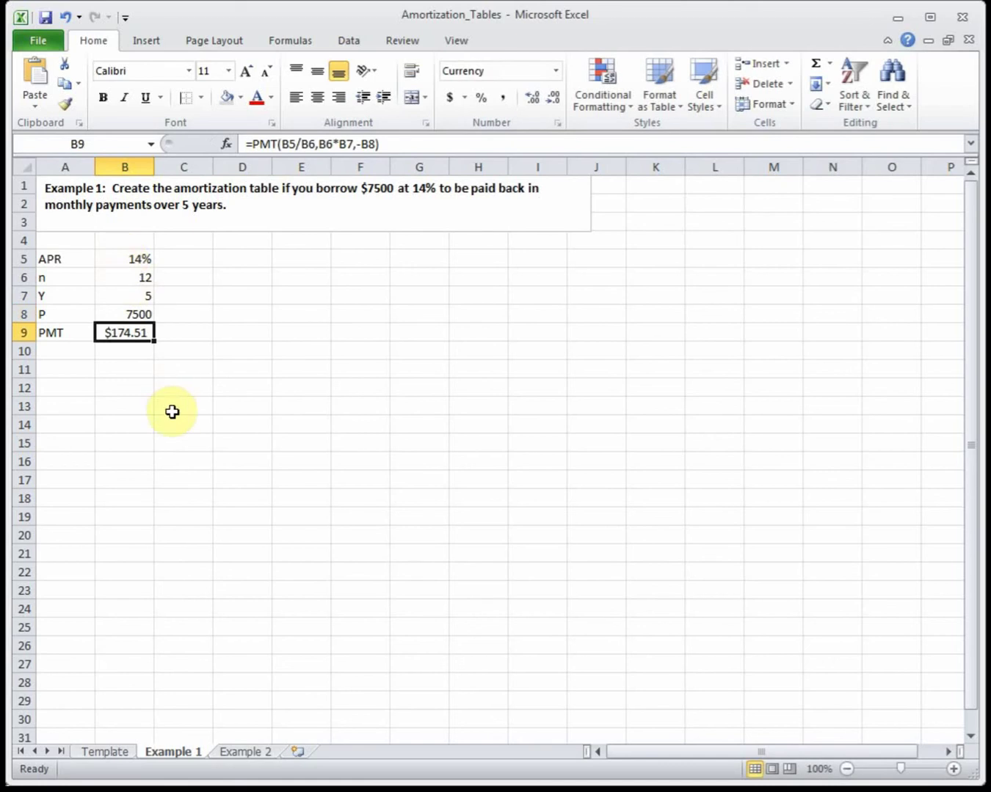
# Step: Enter the table headers Payment #, Payment Amount, Interest Paid, Amount to P and Loan Balance across A11 to E11
pyautogui.click(76, 374)
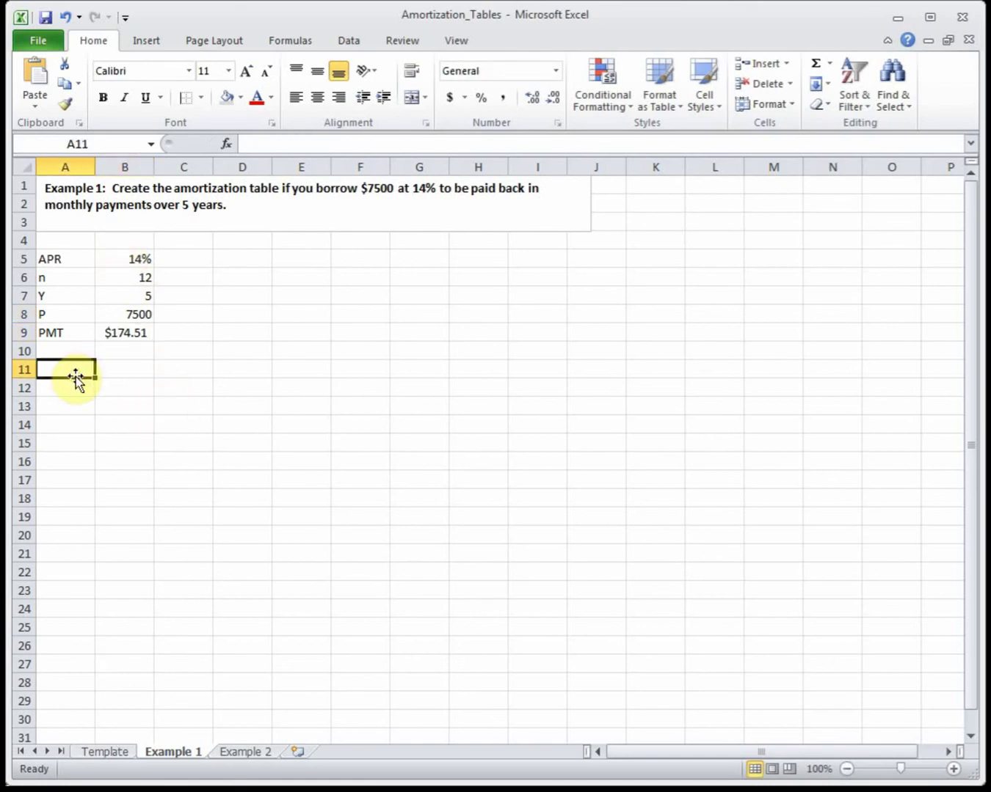
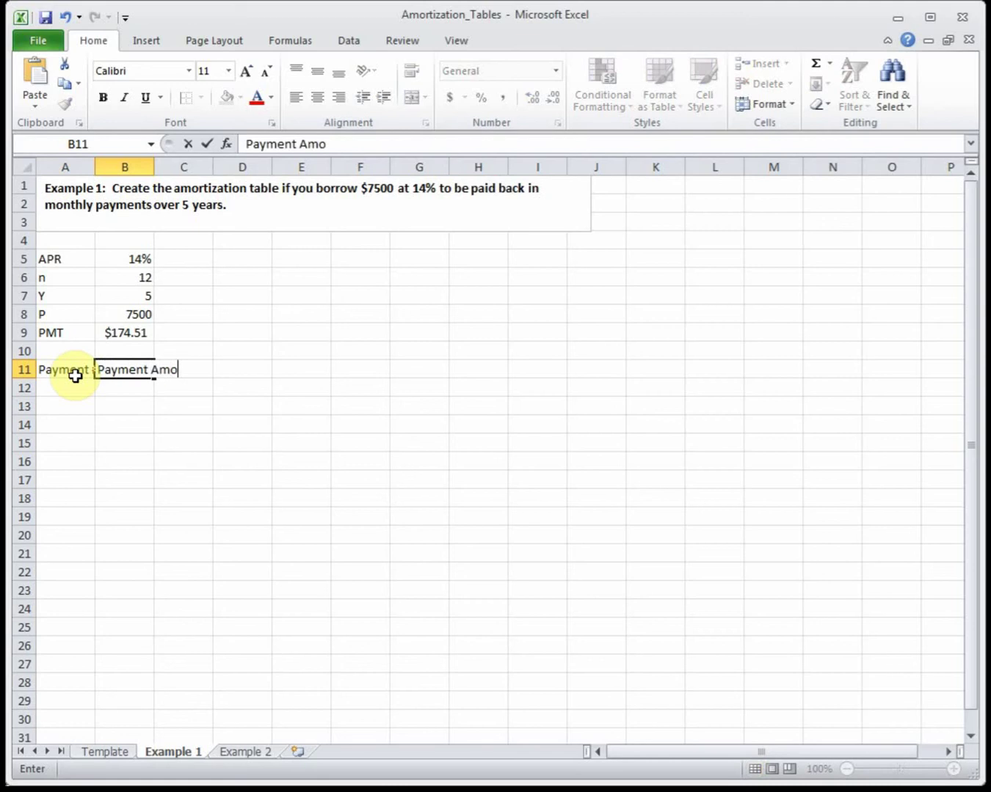
pyautogui.press('Tab')
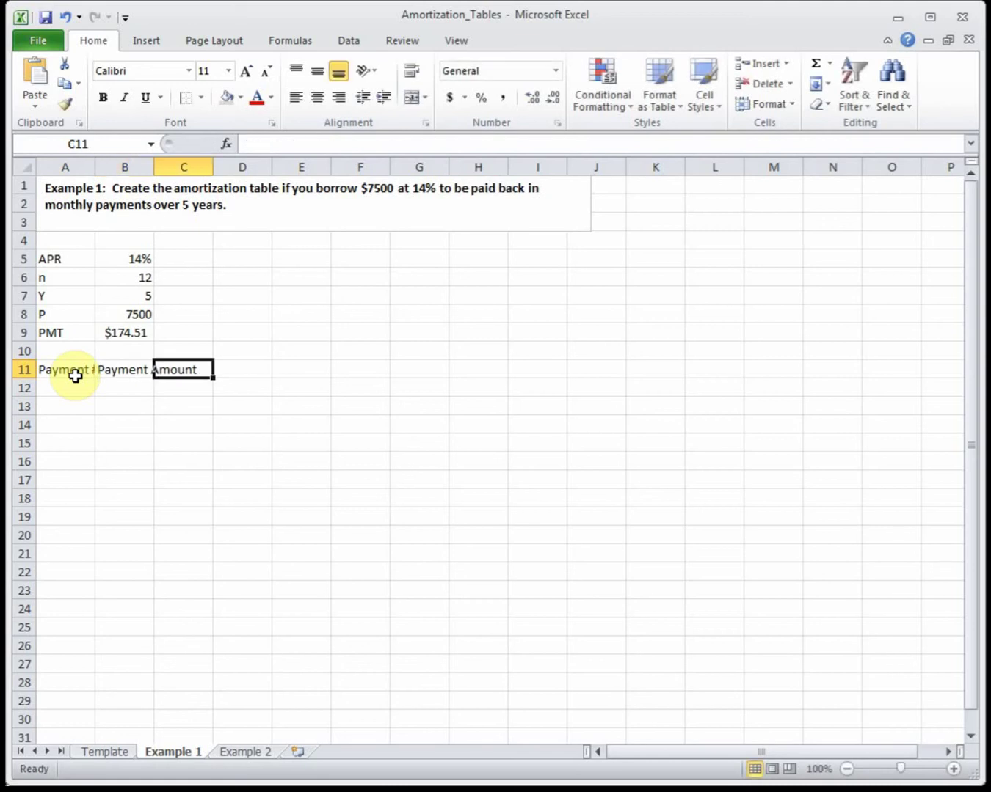
pyautogui.write('Interest Paid')
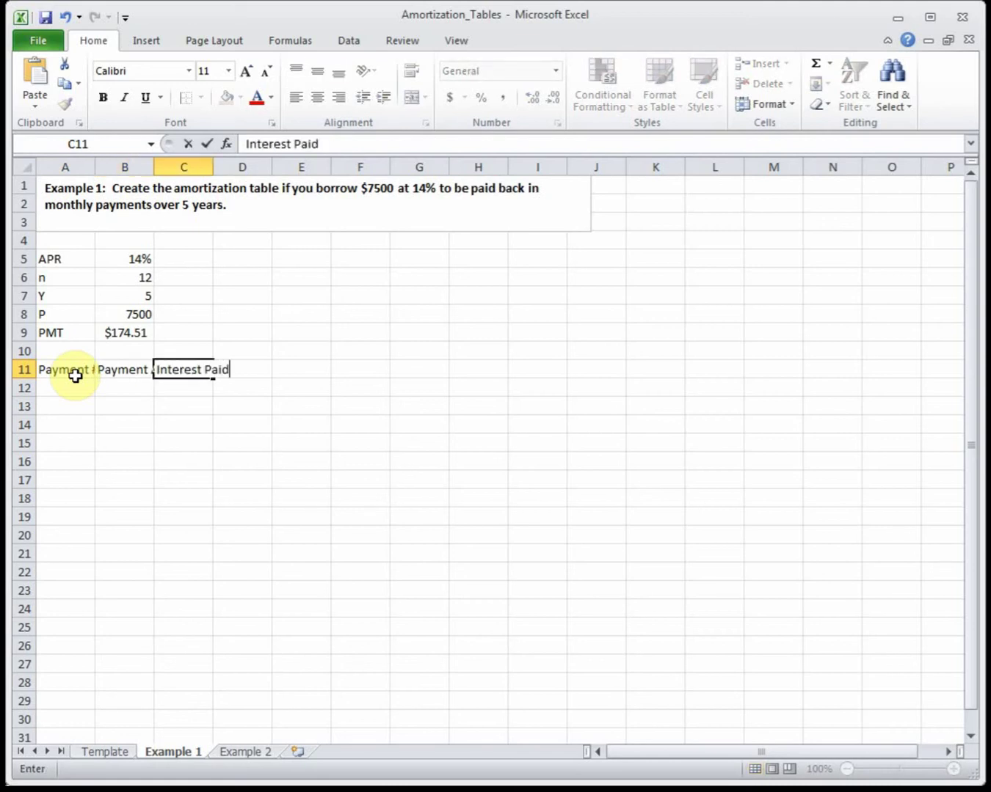
pyautogui.press('Tab')
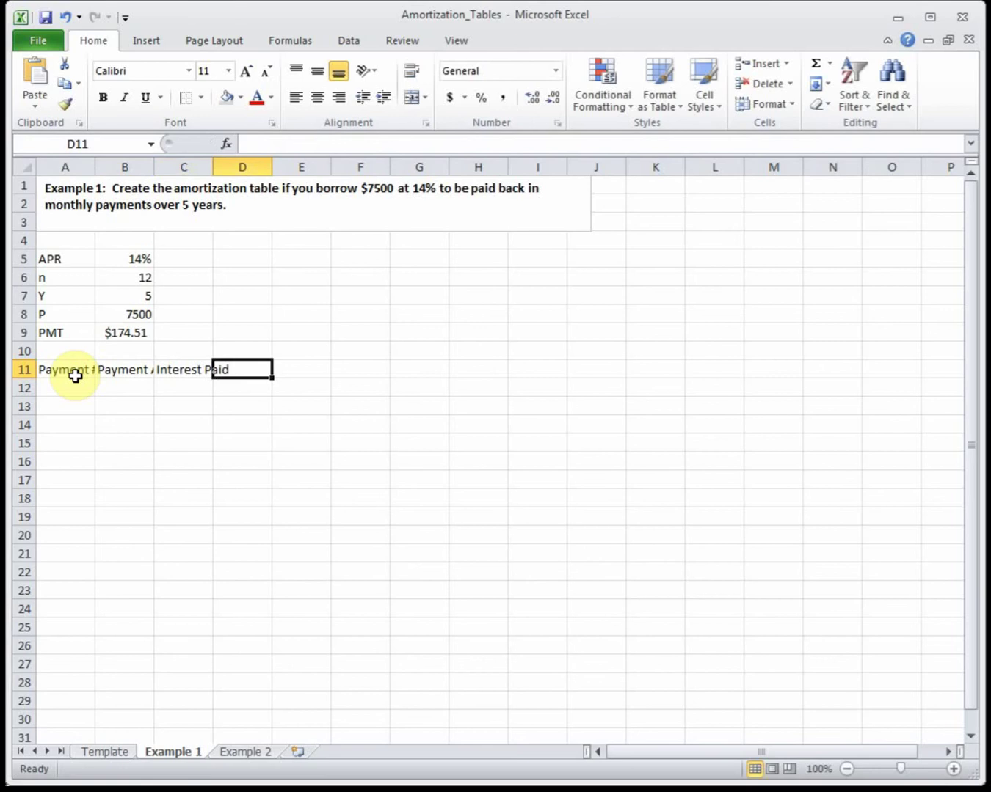
pyautogui.write('P')
pyautogui.press('BackSpace')
pyautogui.write('Amount to P')
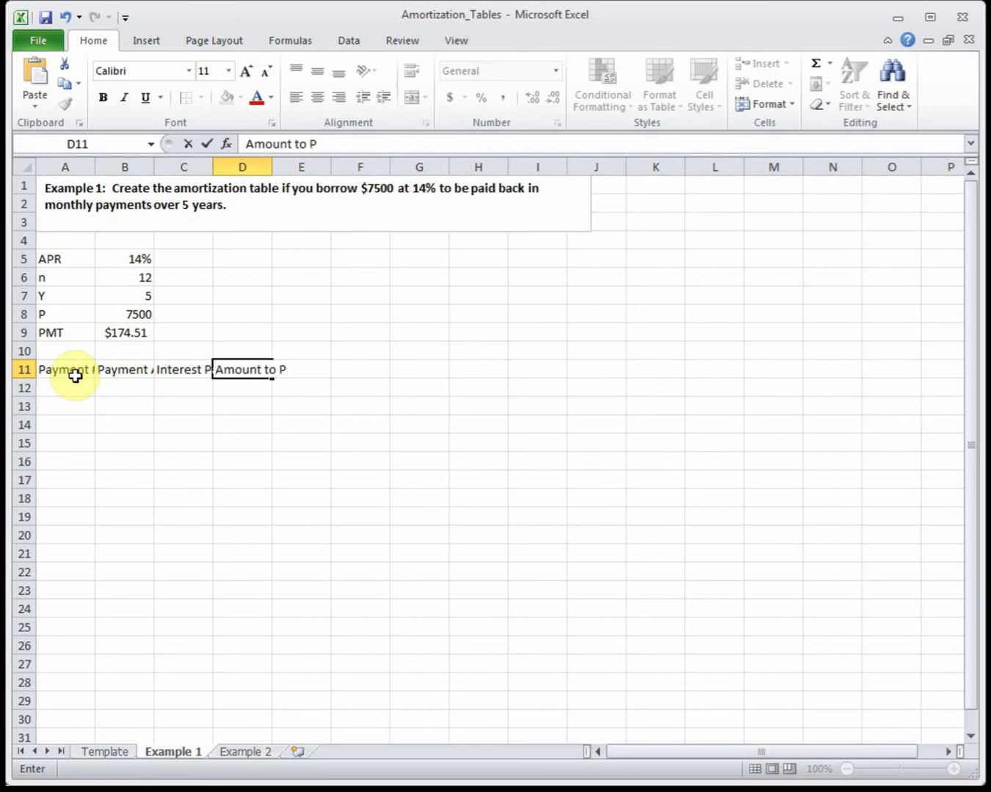
pyautogui.press('Tab')
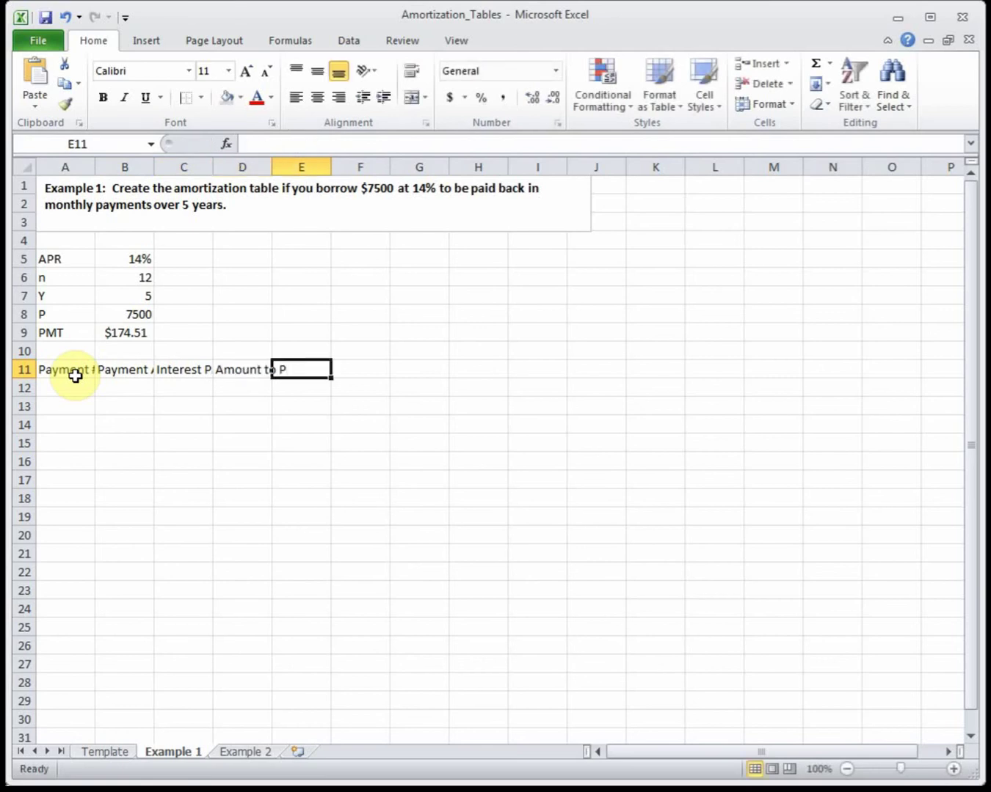
pyautogui.write('Loan Balance')
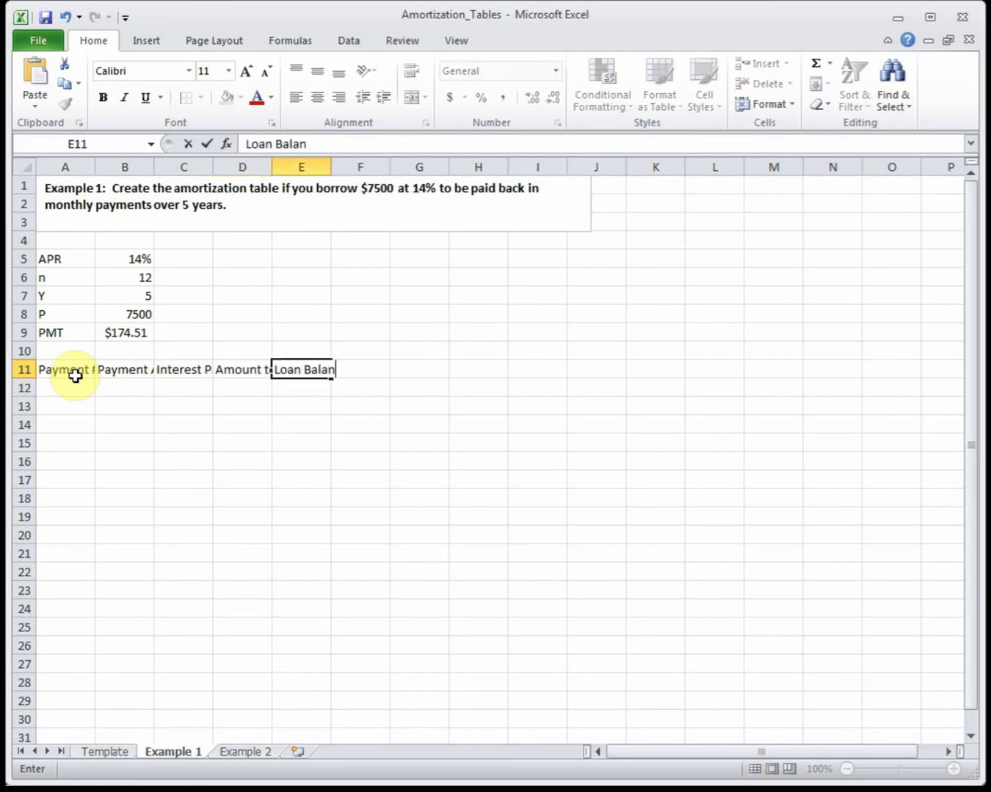
pyautogui.press('Return')
# Step: Fit the widths of columns A to E to the table headers and make header row 11 bold
pyautogui.doubleClick(94, 167)
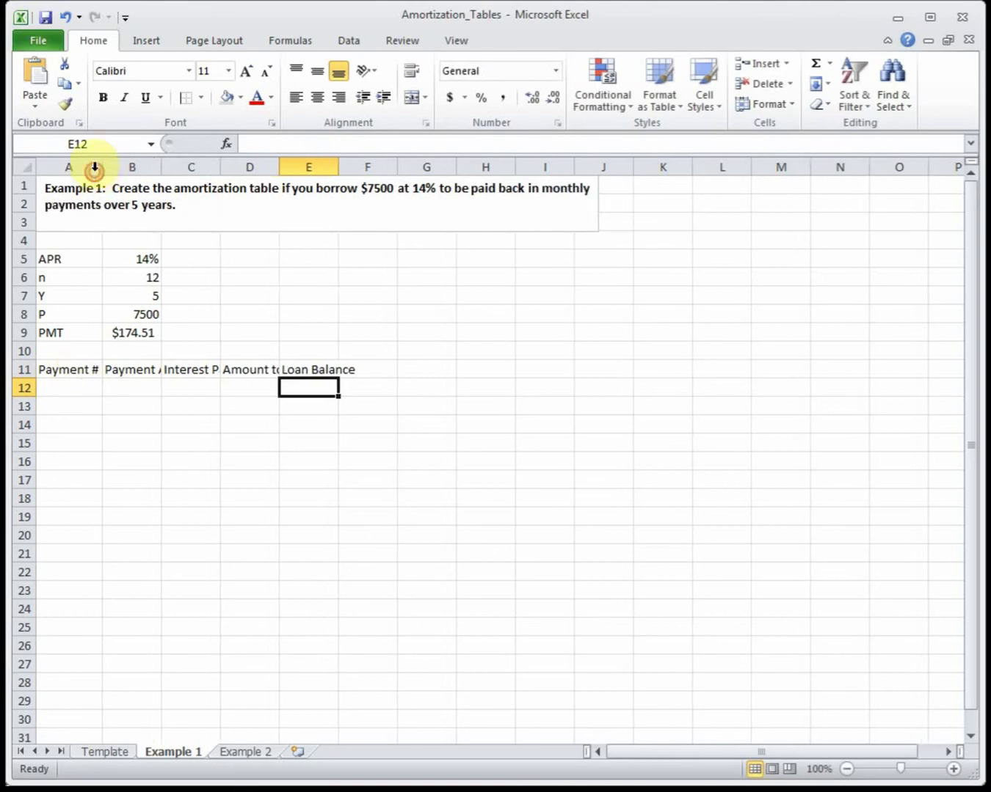
pyautogui.doubleClick(161, 168)
pyautogui.doubleClick(265, 166)
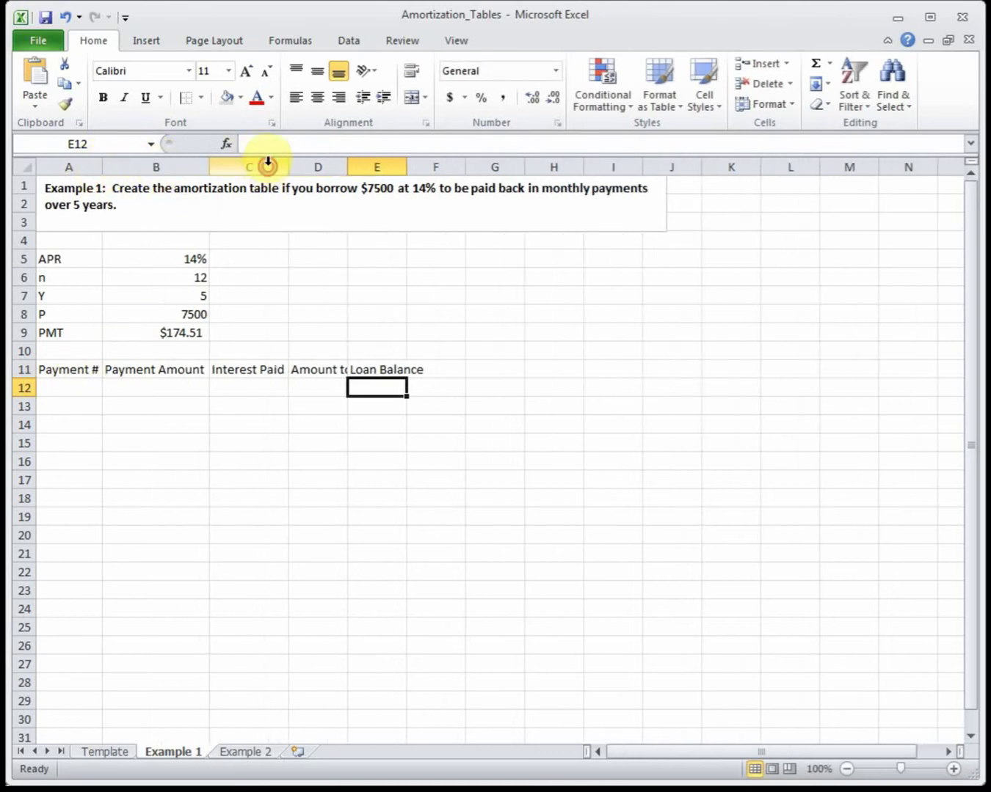
pyautogui.doubleClick(406, 167)
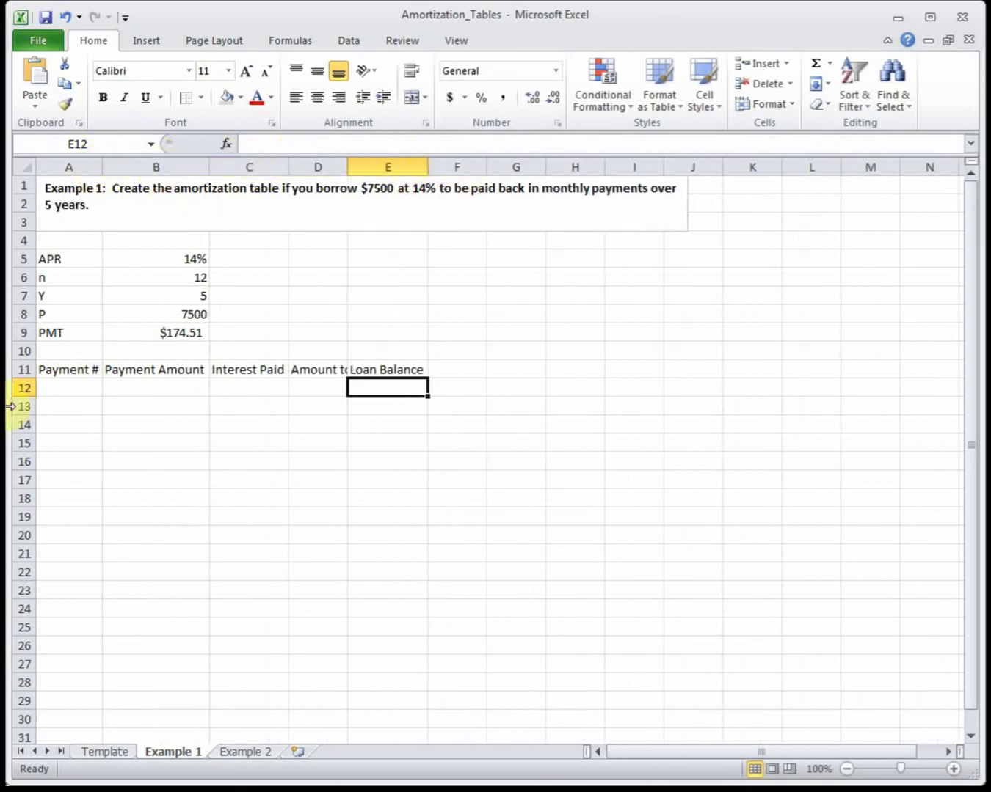
pyautogui.click(23, 369)
pyautogui.hotkey('ctrl', 'b')
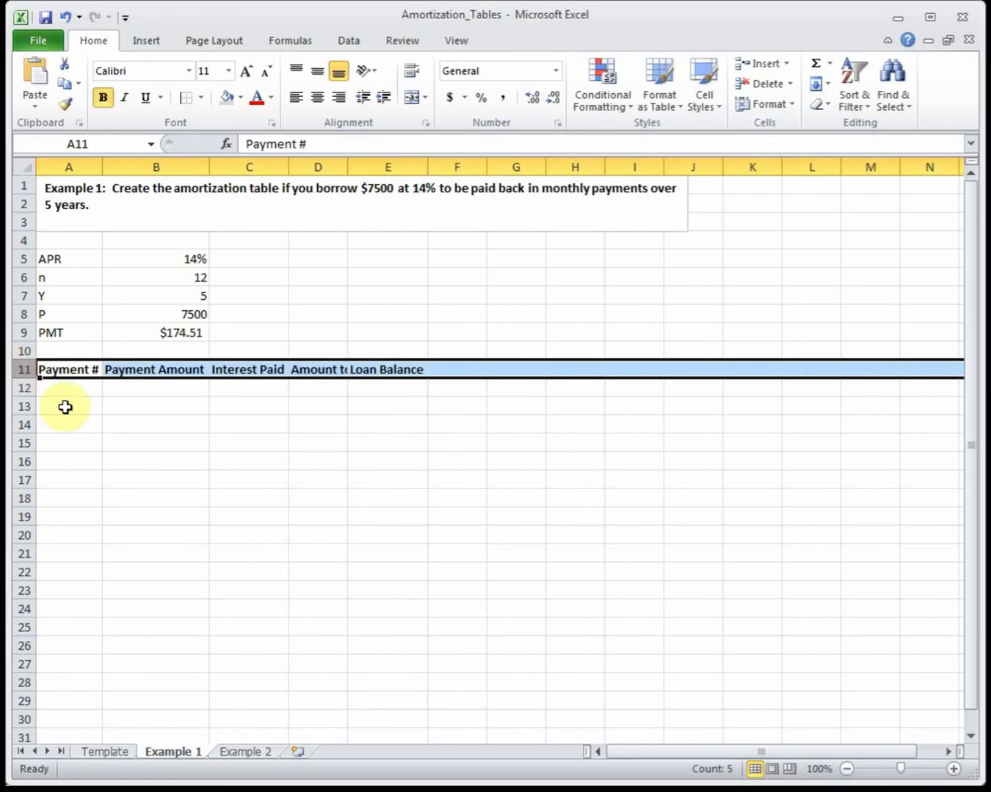
pyautogui.click(66, 388)
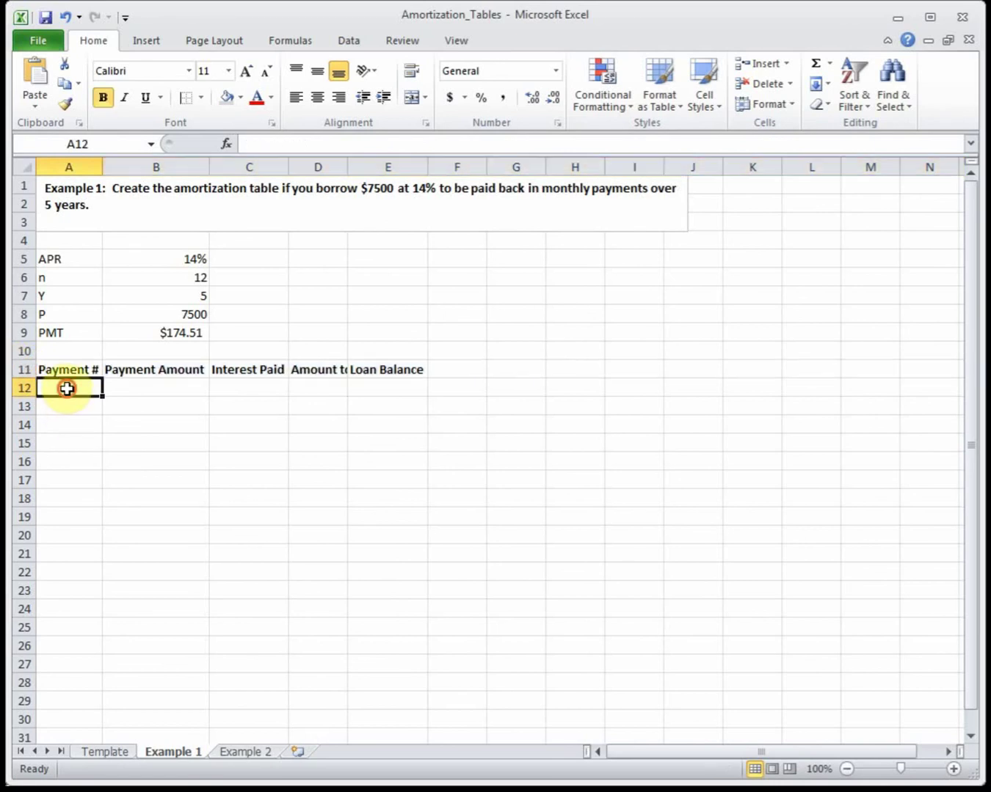
pyautogui.doubleClick(347, 168)
pyautogui.moveTo(288, 166); pyautogui.dragTo(286, 166)
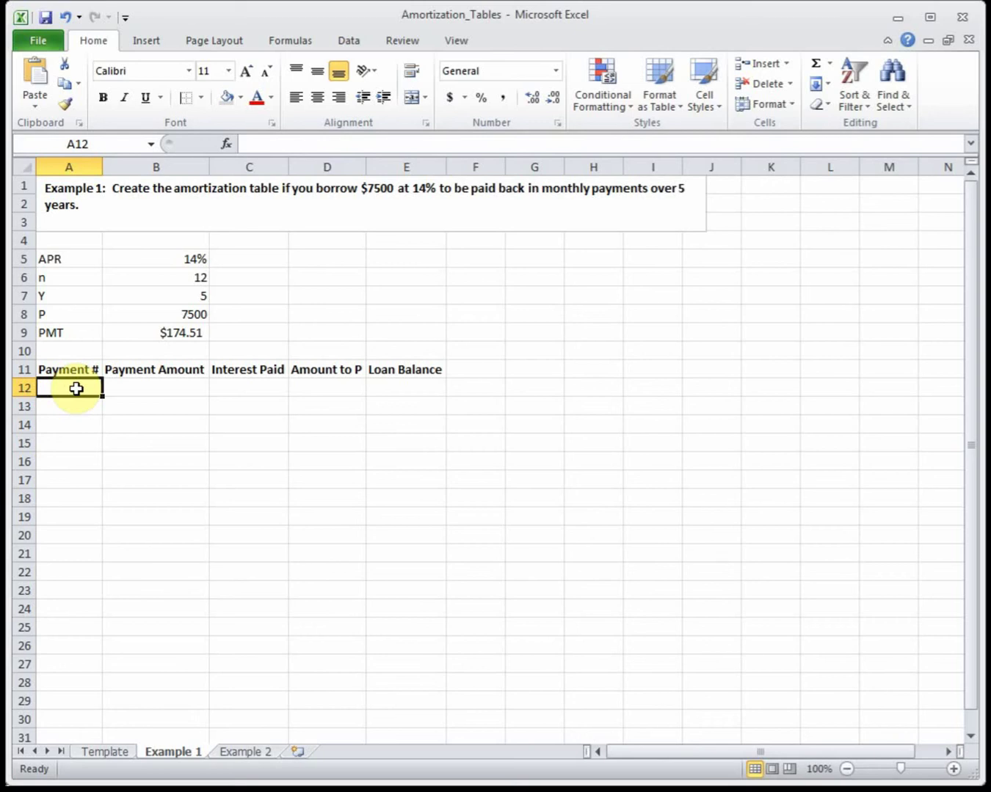
# Step: Number the Payment # column from 0 in cell A12 down to 60, entering 0, 1 and 2 and filling the series
pyautogui.write('0')
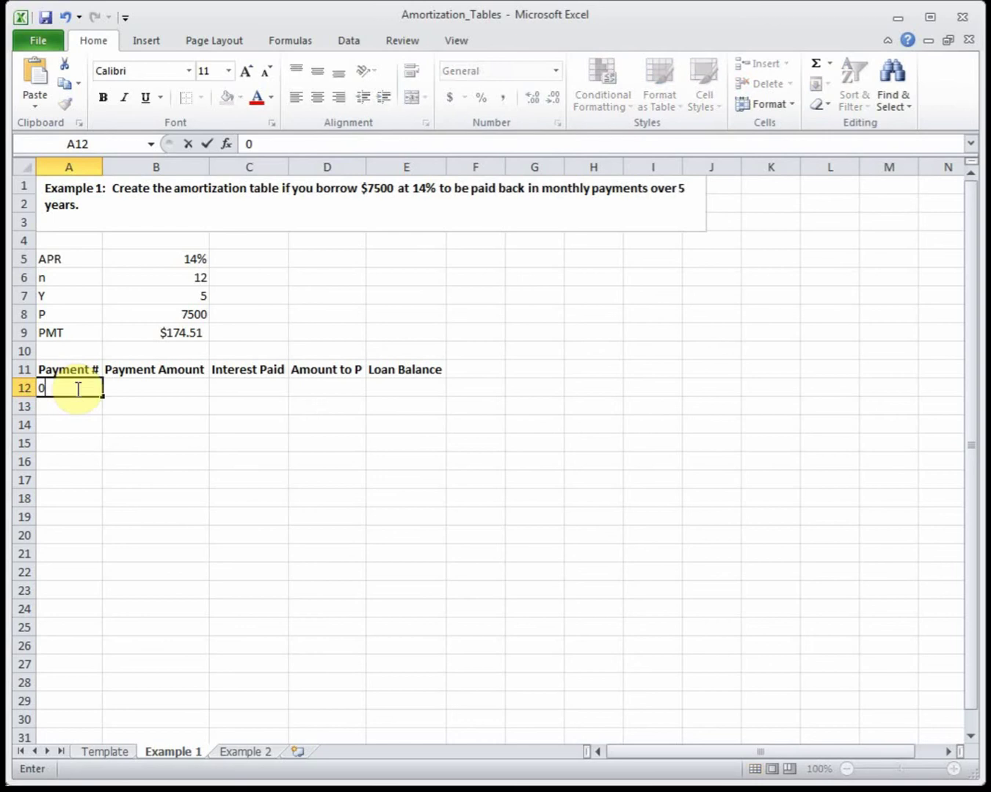
pyautogui.press('Return')
pyautogui.write('1')
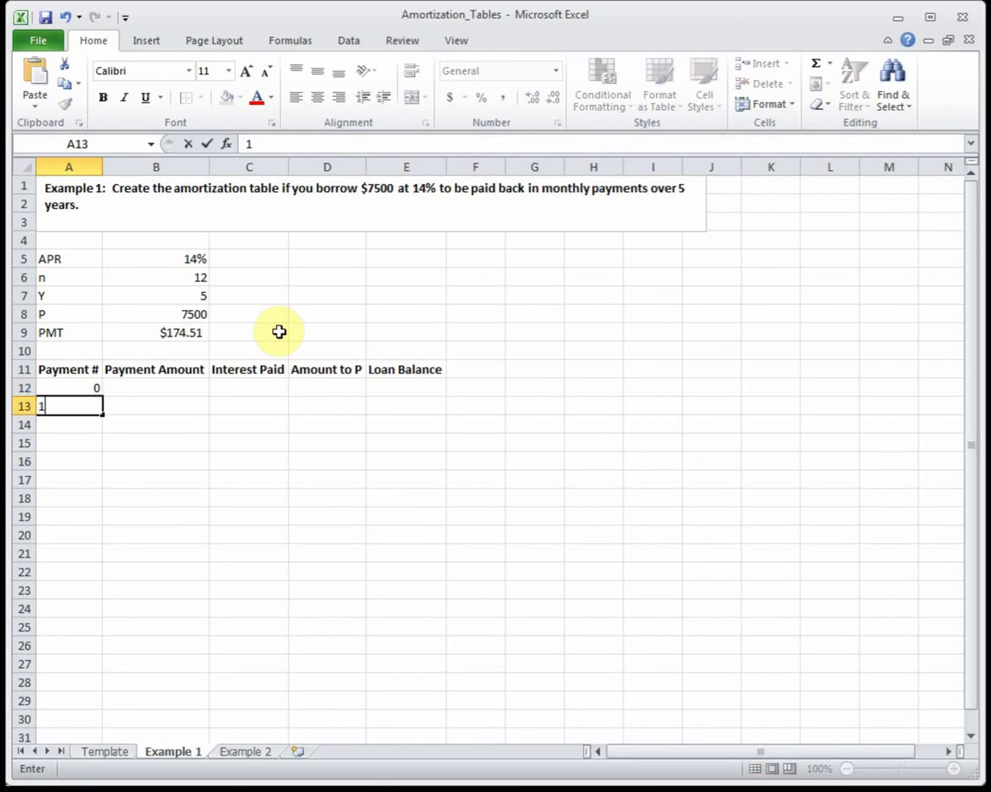
pyautogui.press('Return')
pyautogui.write('2')
pyautogui.press('Return')
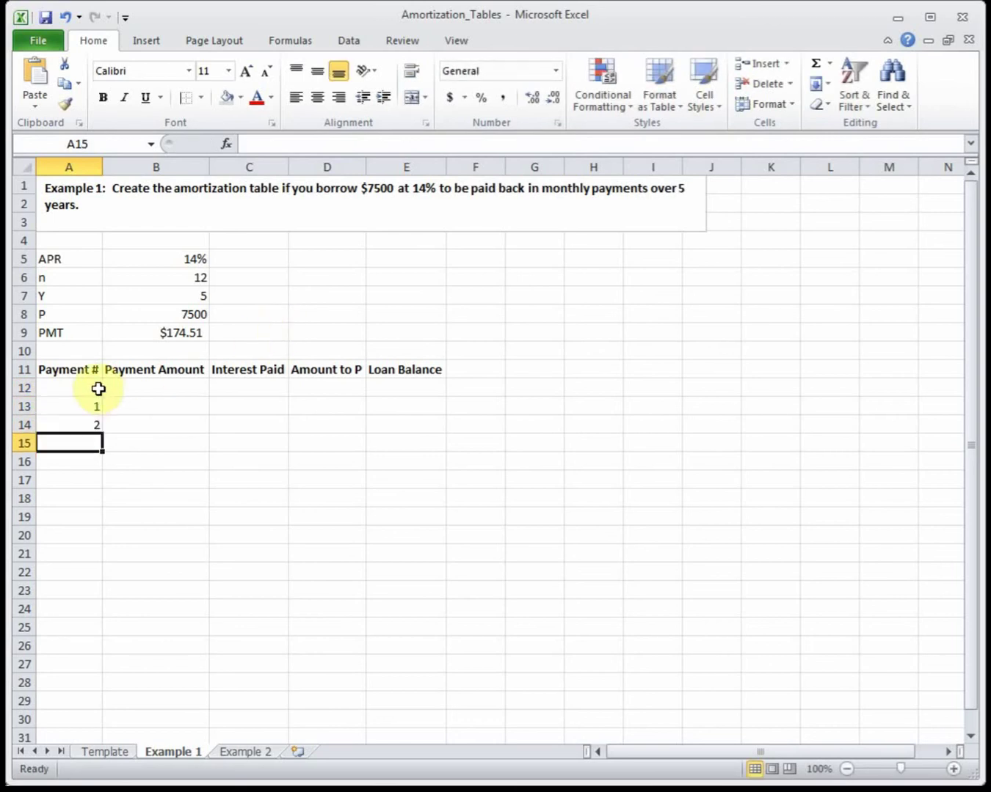
pyautogui.moveTo(88, 406); pyautogui.dragTo(77, 723)
pyautogui.moveTo(975, 534); pyautogui.dragTo(951, 281)
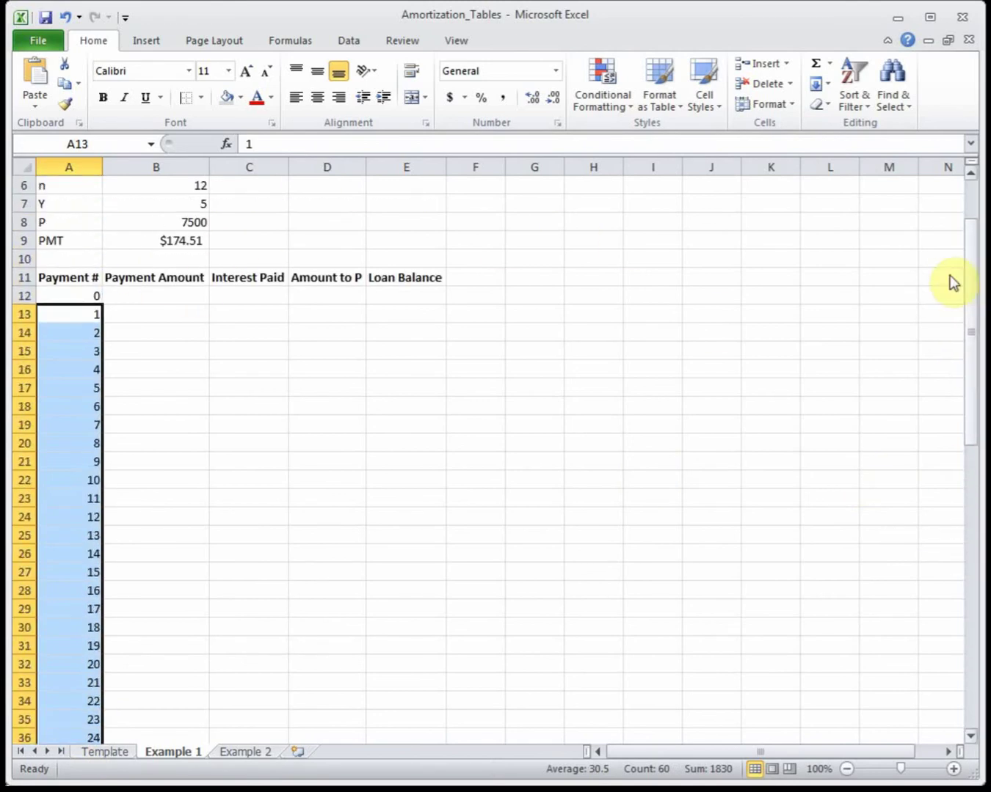
# Step: Shade the unused payment 0 cells B12 to D12 grey
pyautogui.click(111, 312)
pyautogui.moveTo(111, 284); pyautogui.dragTo(312, 292)
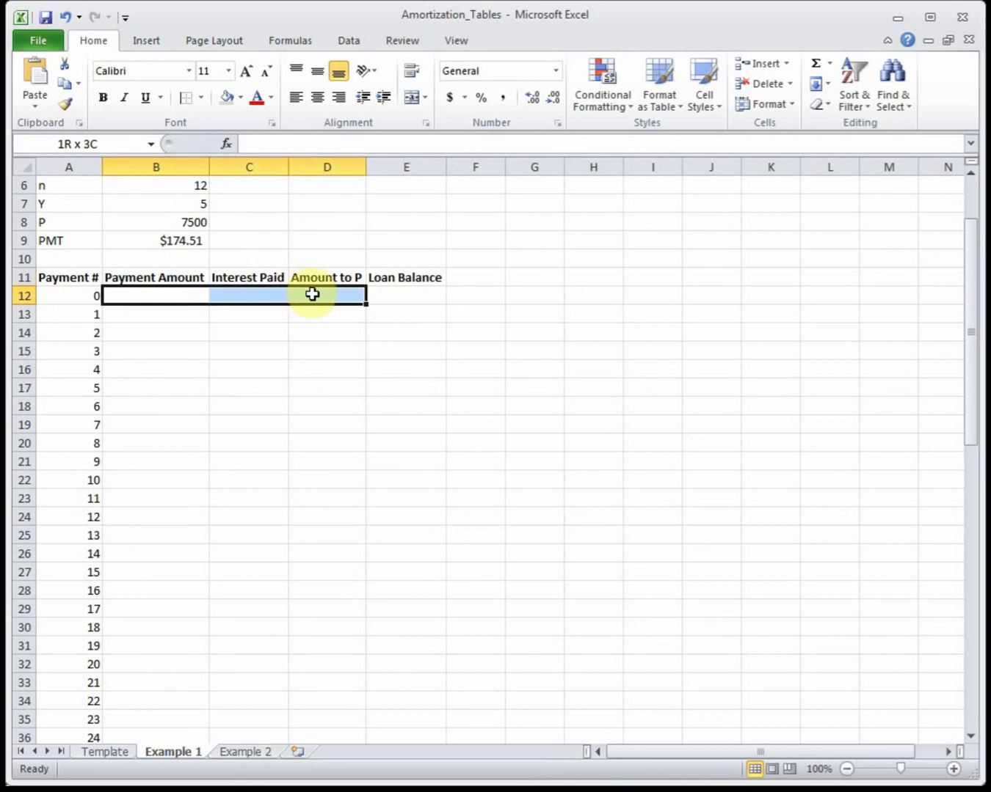
pyautogui.click(224, 100)
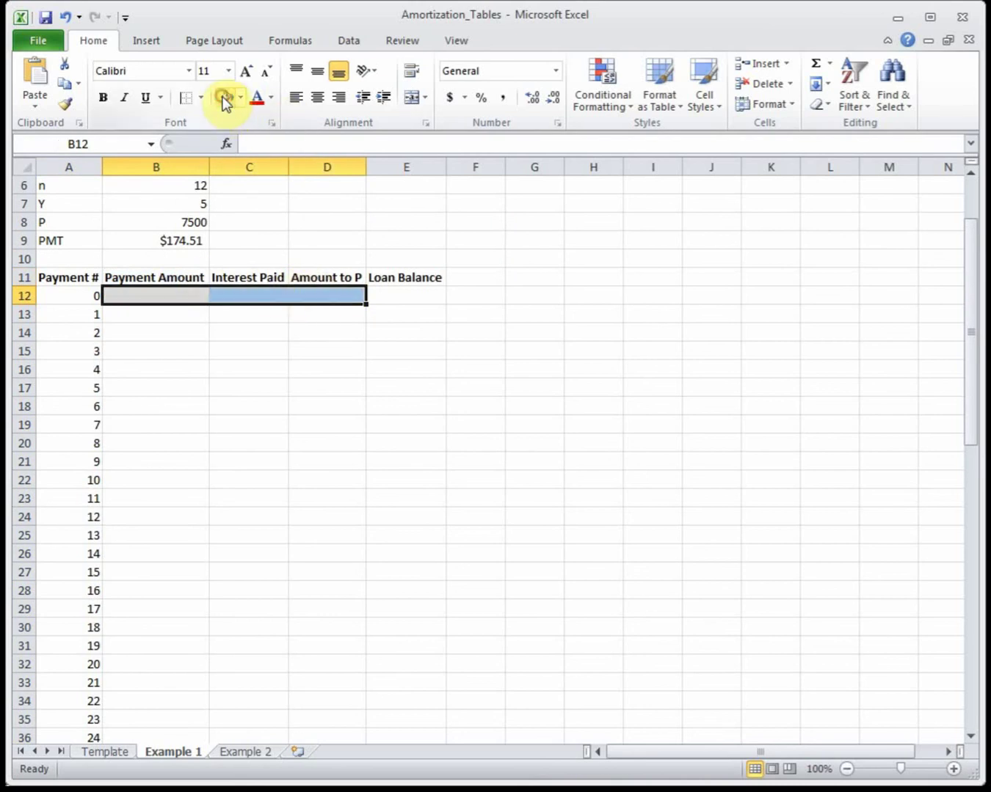
pyautogui.click(150, 292)
pyautogui.click(243, 292)
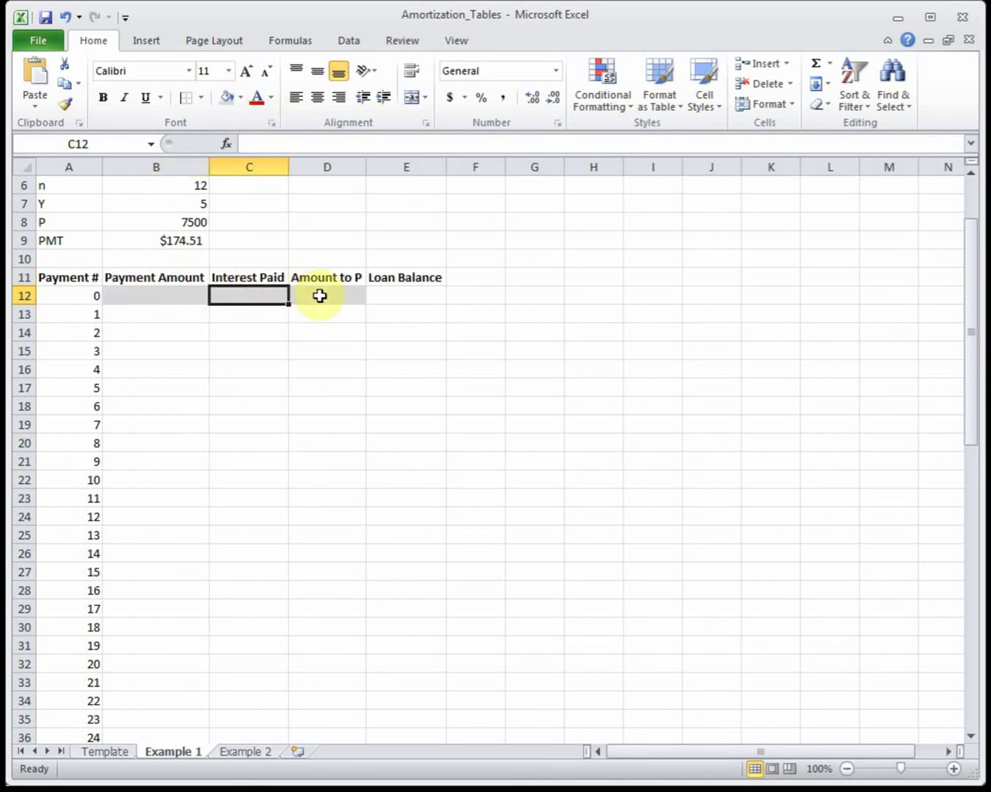
pyautogui.click(319, 295)
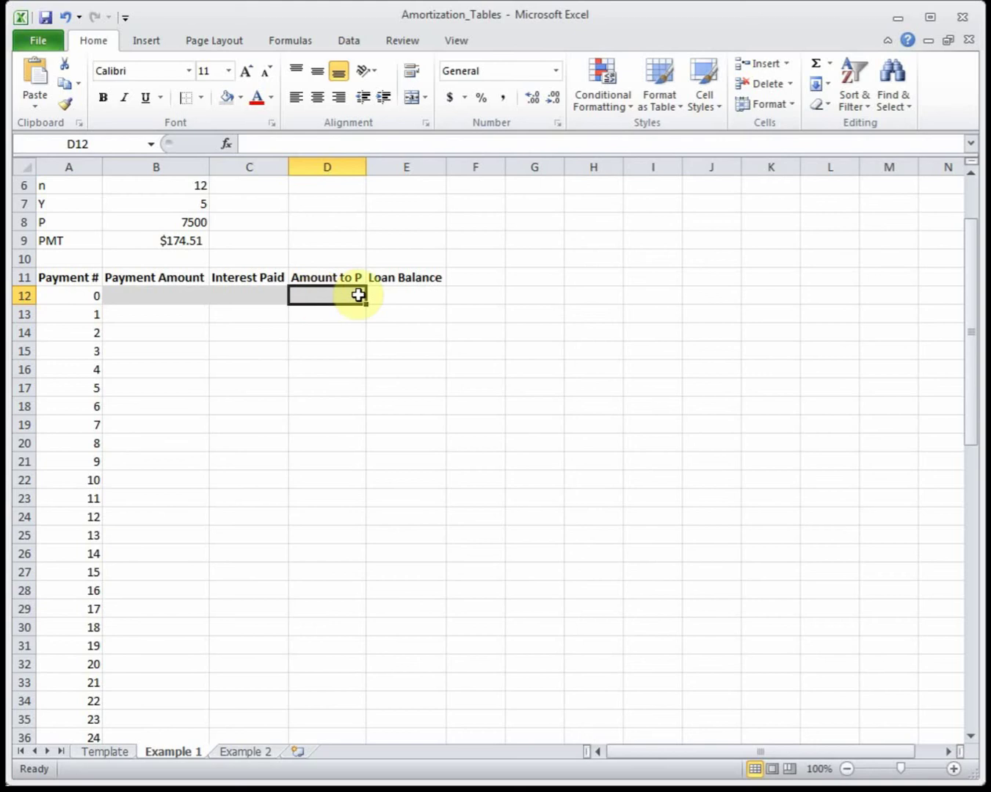
# Step: Enter the starting loan balance 7500 in cell E12 for payment 0
pyautogui.click(409, 292)
pyautogui.moveTo(968, 281); pyautogui.dragTo(961, 271)
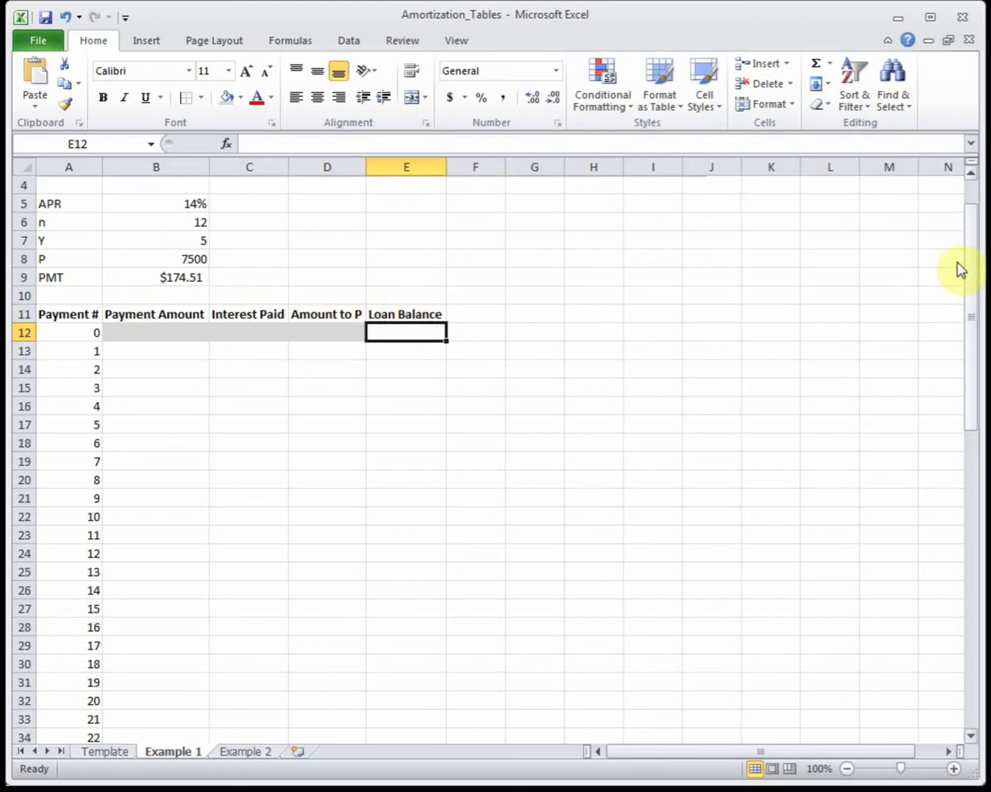
pyautogui.write('7500')
pyautogui.press('Return')
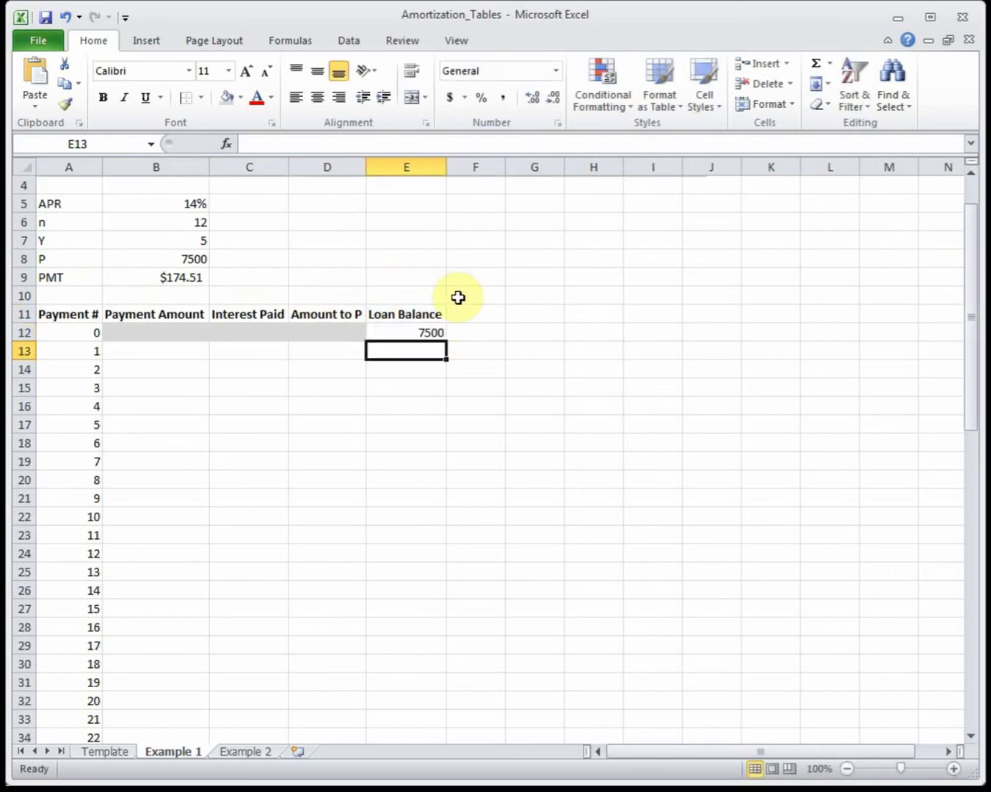
# Step: Enter the payment amount 174.51 in cell B13 and fill it down the column to payment 60
pyautogui.click(127, 350)
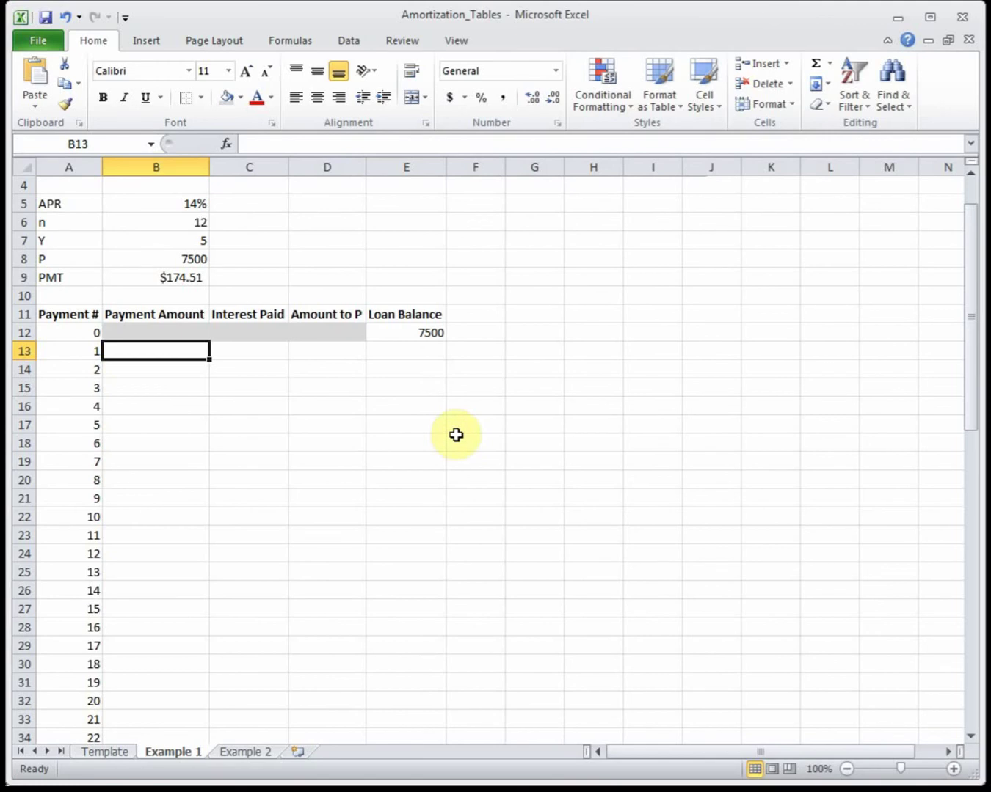
pyautogui.write('1')
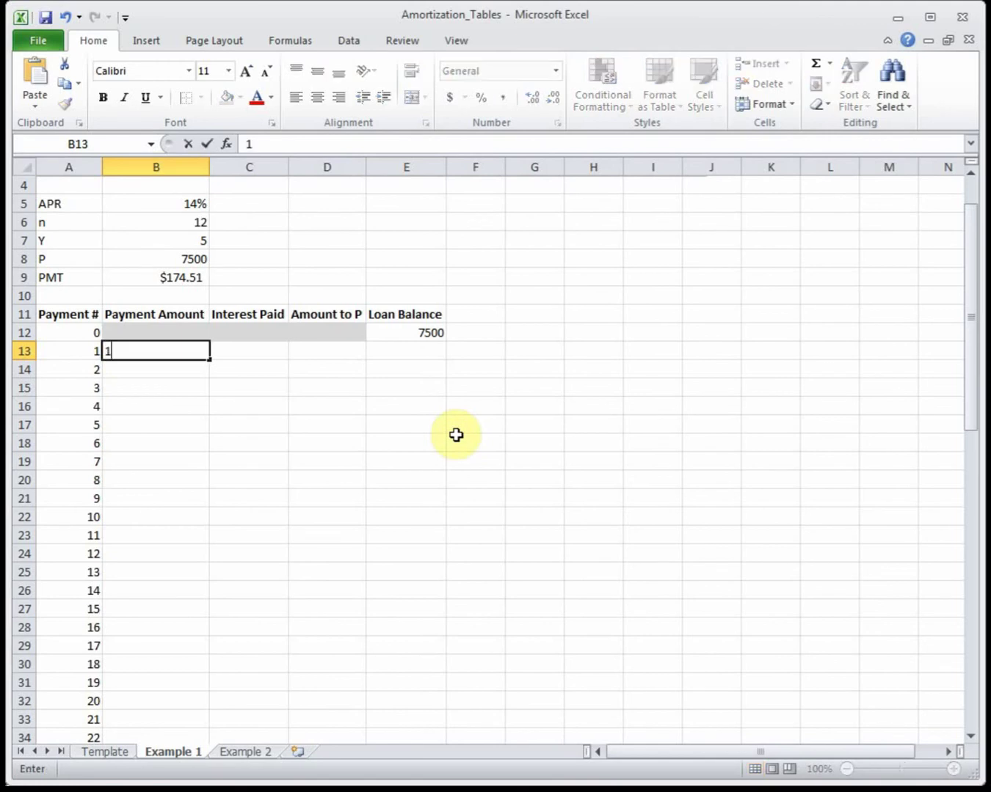
pyautogui.write('74.51')
pyautogui.press('Return')
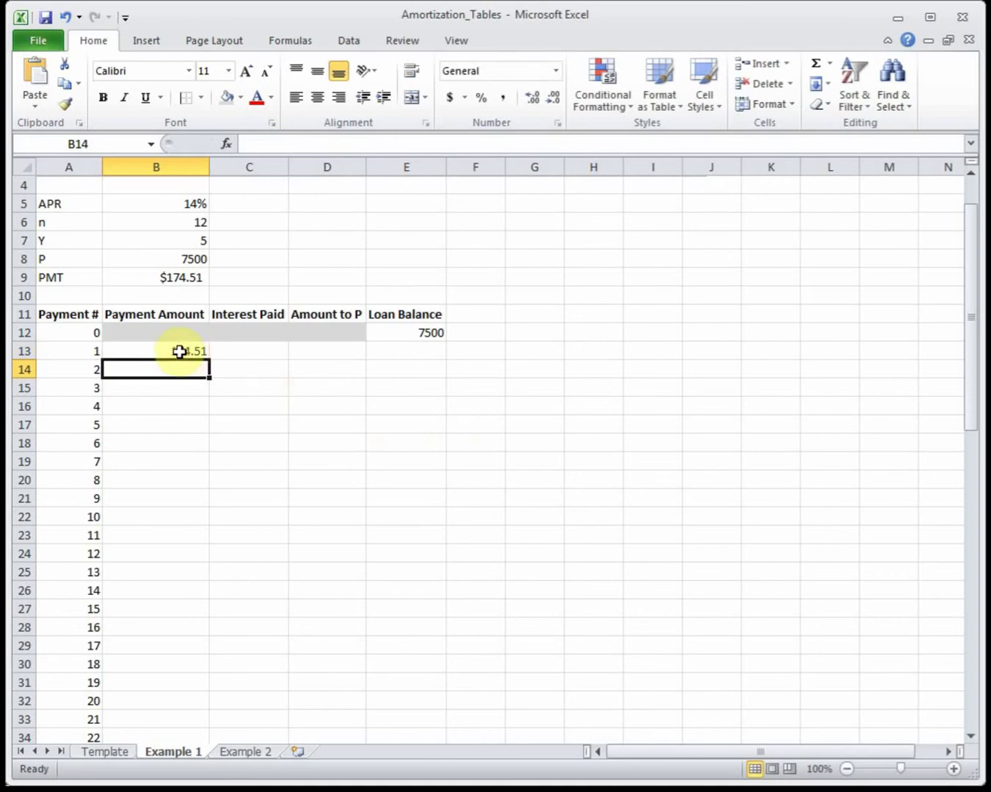
pyautogui.click(192, 353)
pyautogui.doubleClick(211, 359)
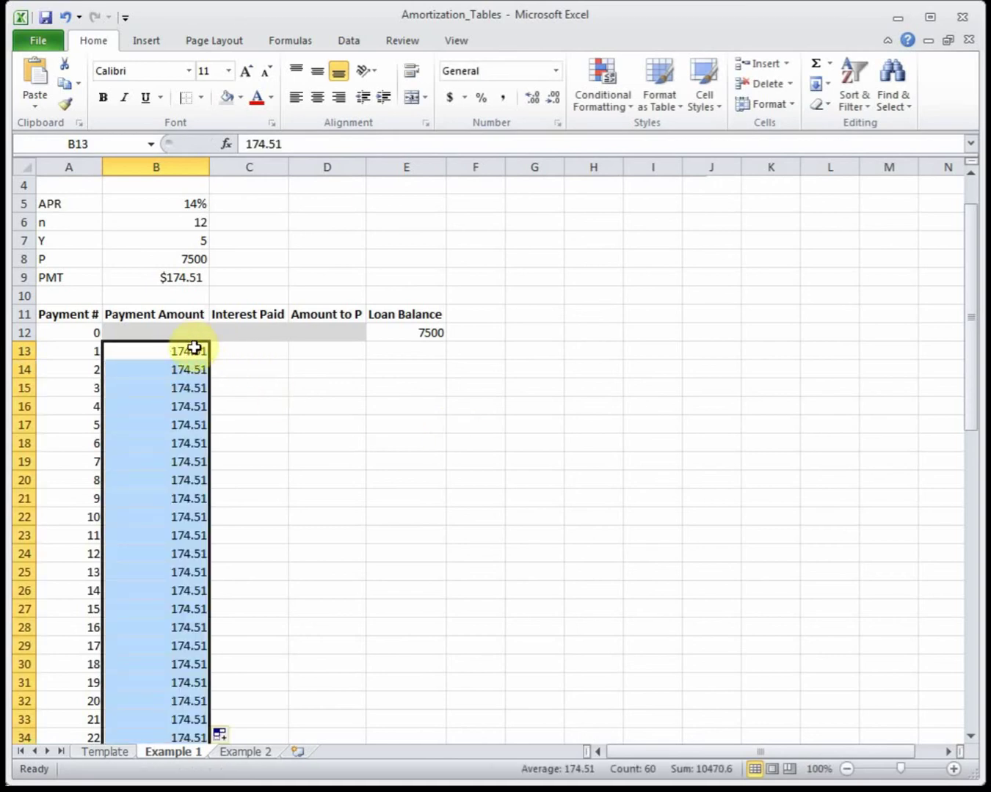
pyautogui.click(165, 354)
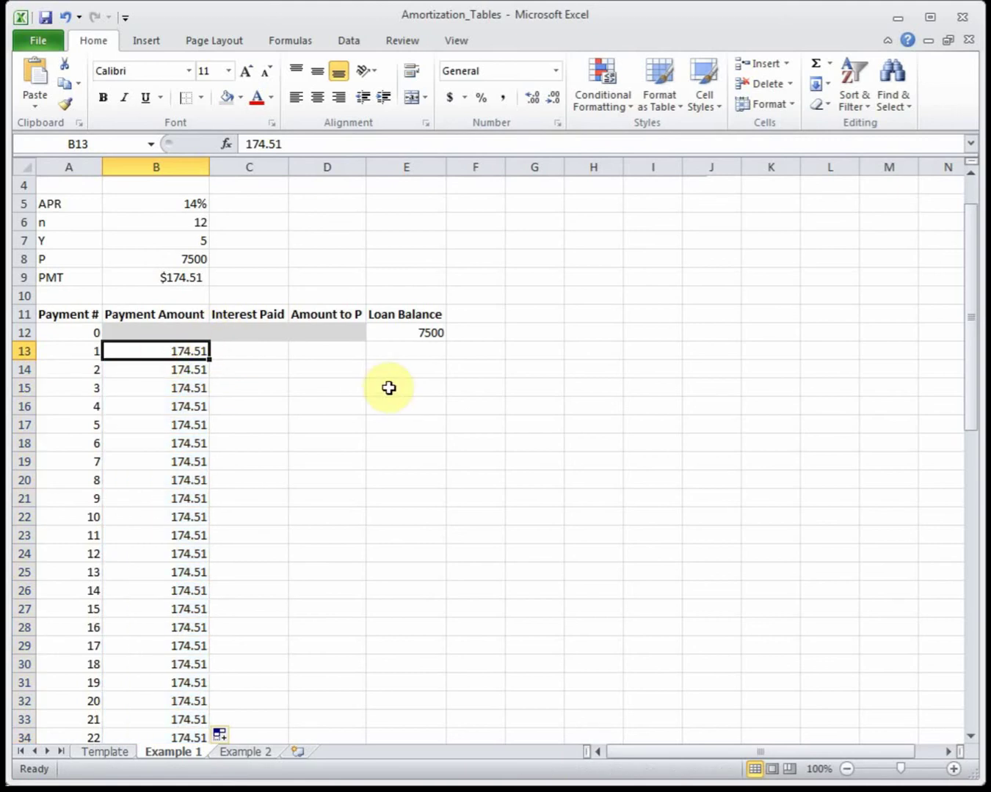
# Step: Enter the interest formula =14%/12*E12 in cell C13 and fill it down the Interest Paid column
pyautogui.moveTo(978, 246)
pyautogui.mouseDown()
pyautogui.moveTo(937, 608)
pyautogui.moveTo(975, 243)
pyautogui.mouseUp()
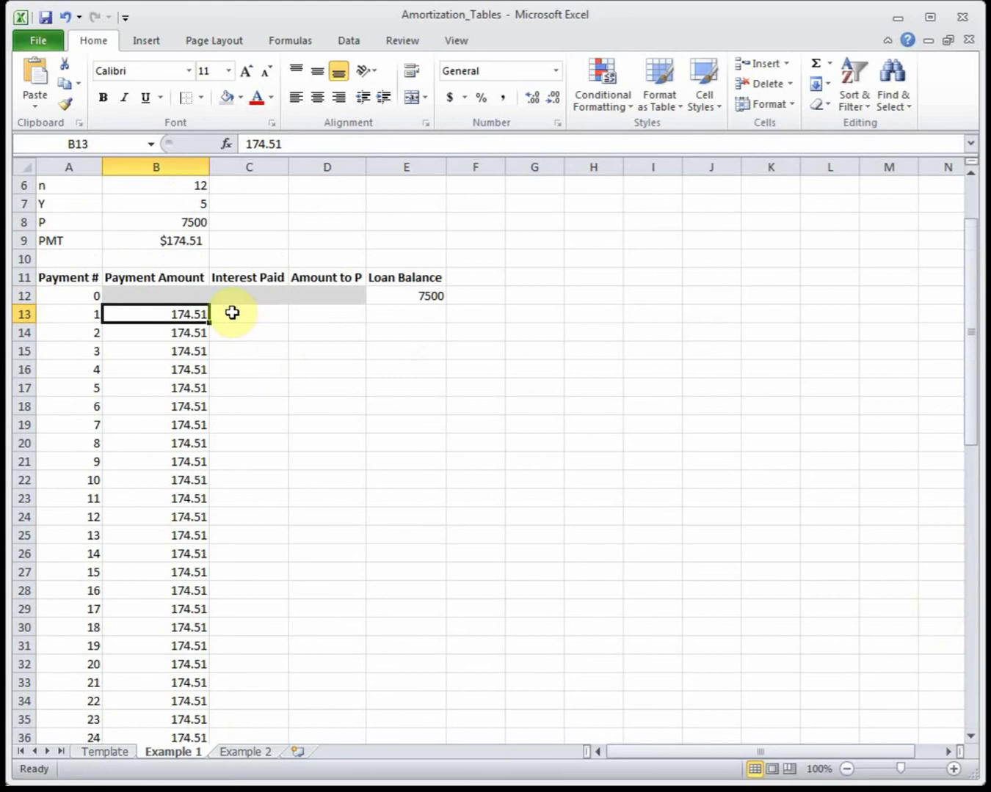
pyautogui.click(229, 313)
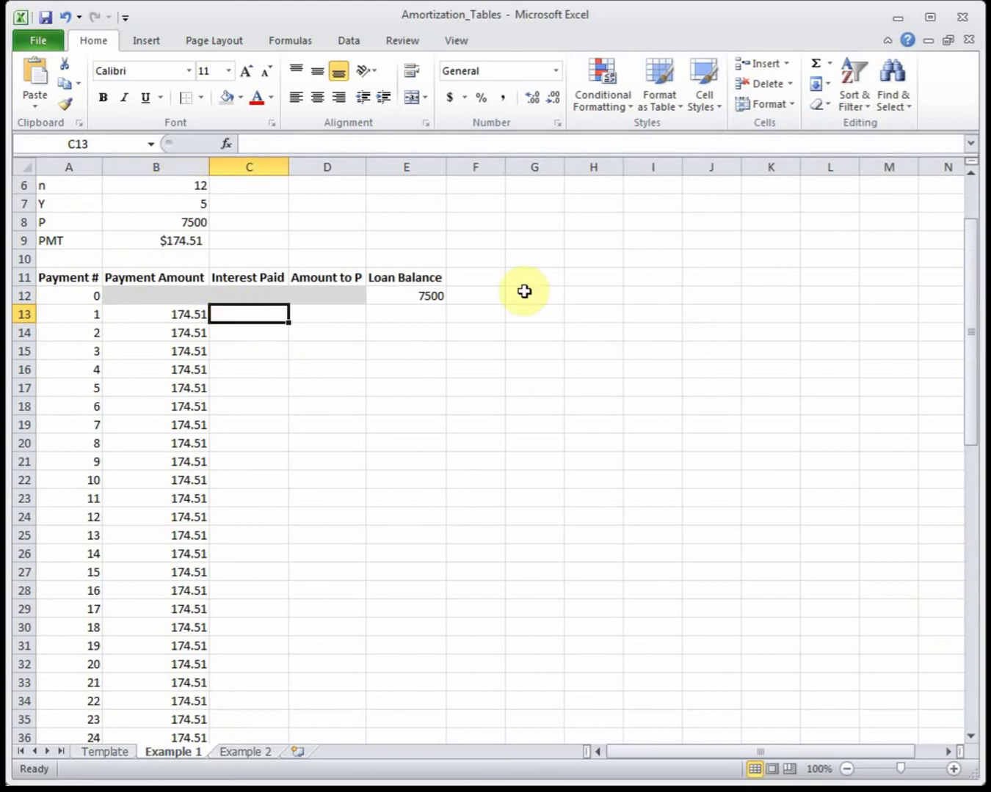
pyautogui.write('=')
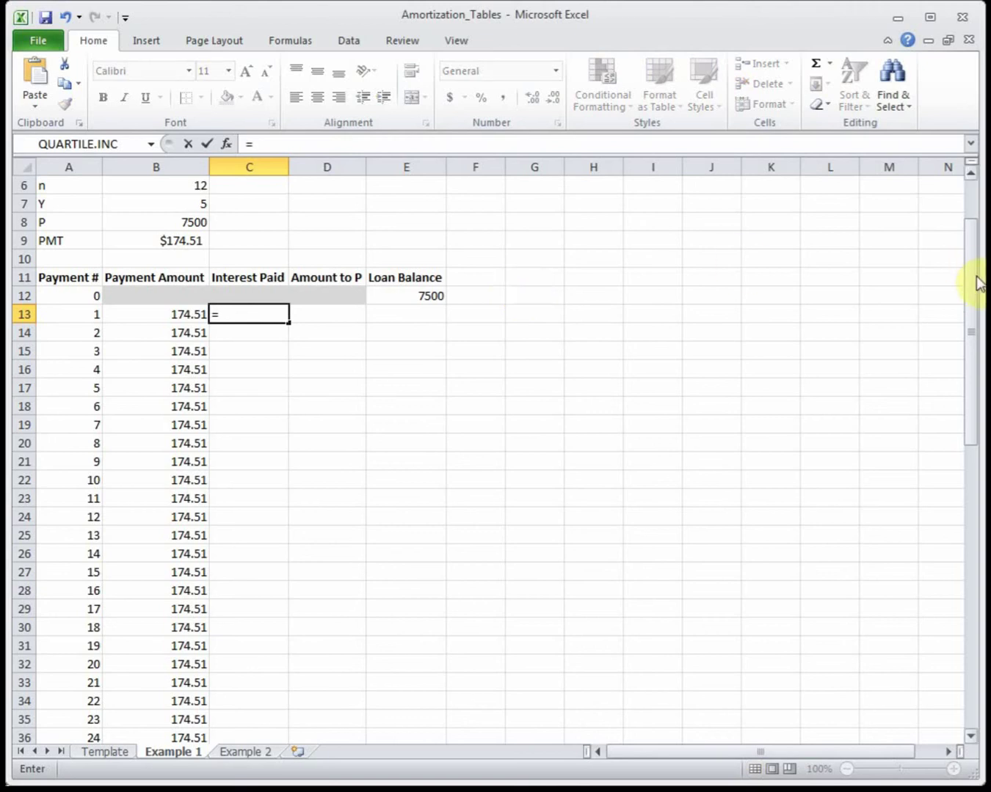
pyautogui.moveTo(978, 280); pyautogui.dragTo(974, 229)
pyautogui.write('14')
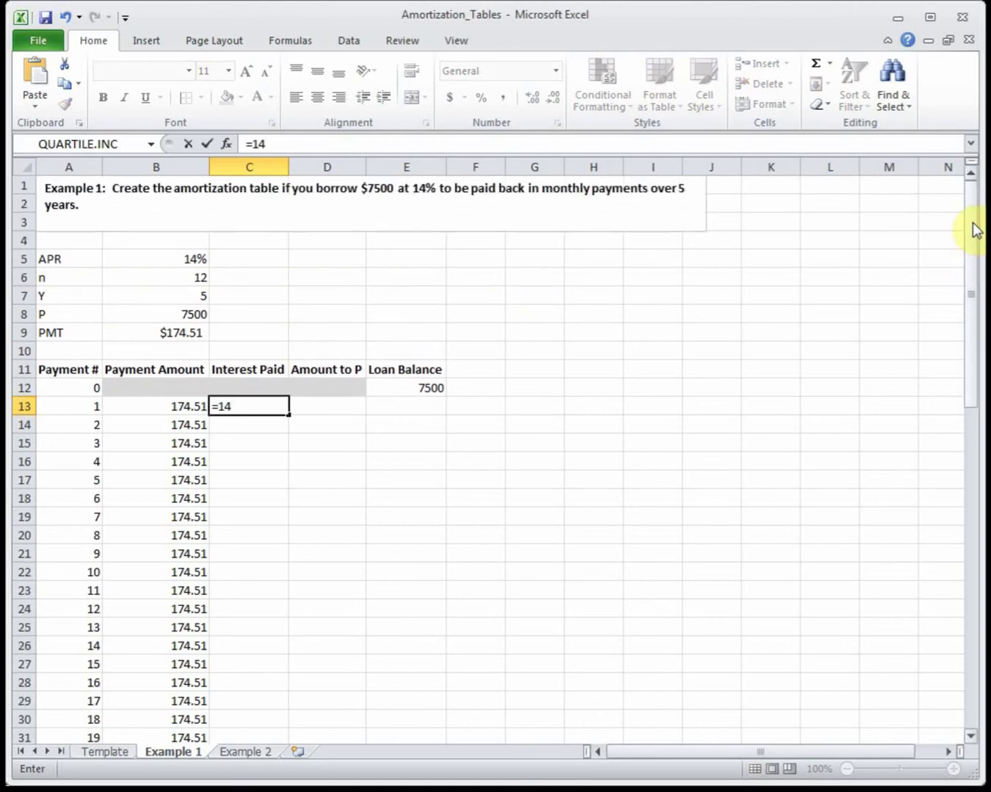
pyautogui.write('%/12*')
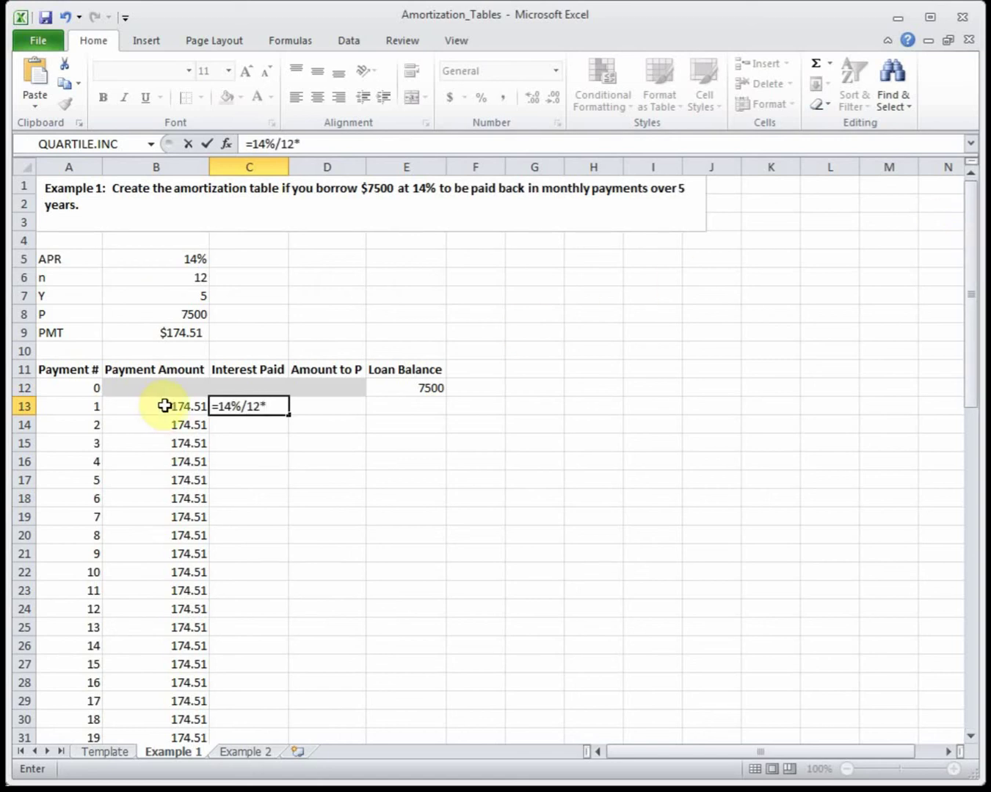
pyautogui.click(426, 389)
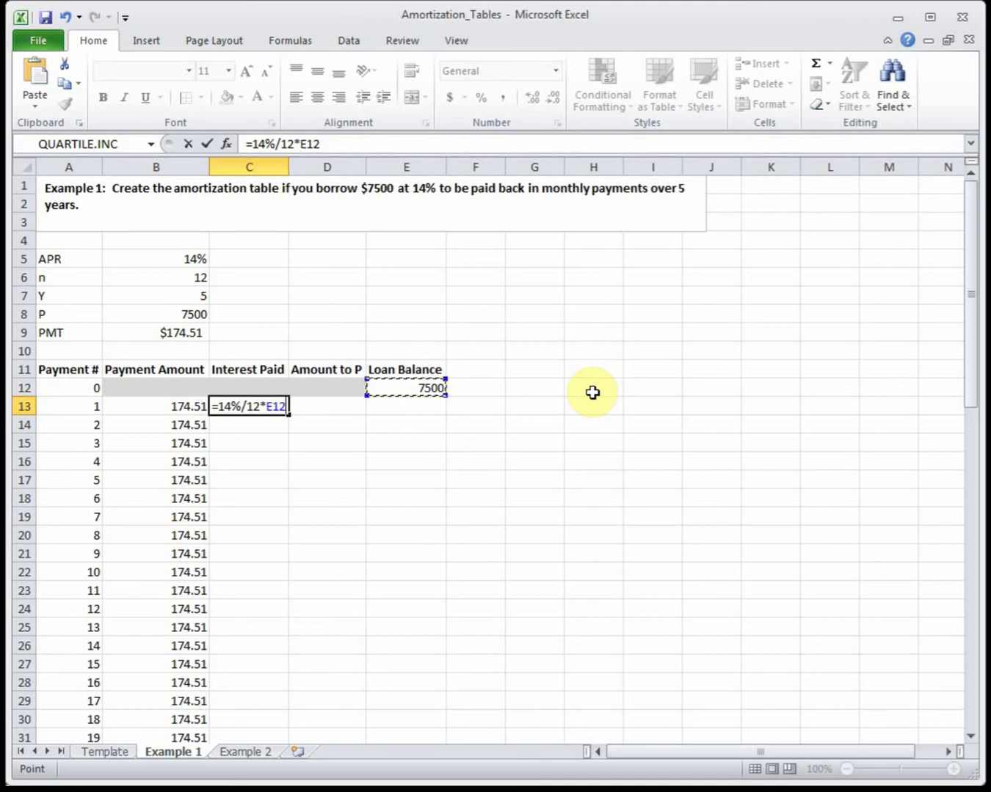
pyautogui.press('Return')
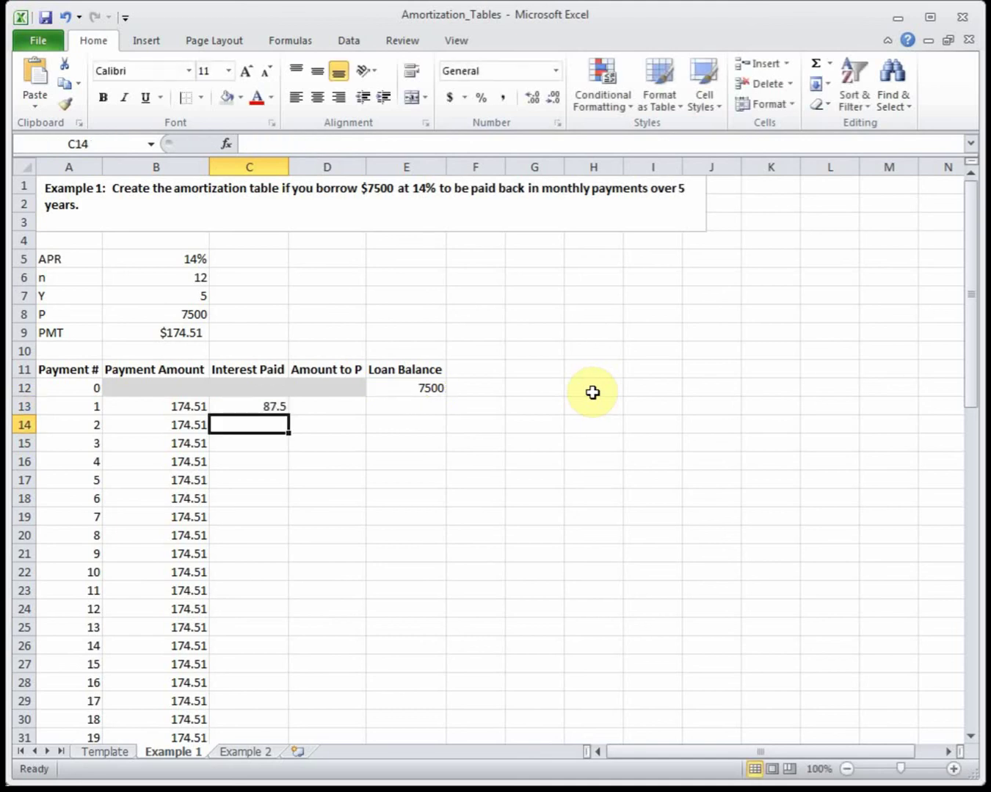
pyautogui.click(262, 405)
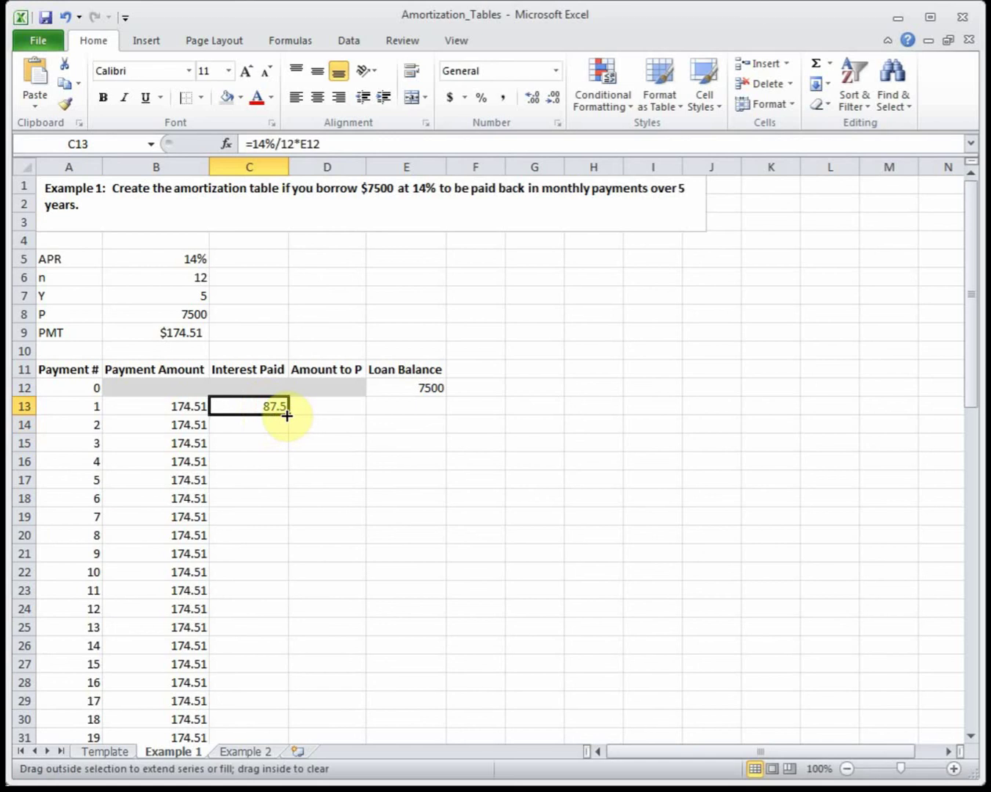
pyautogui.doubleClick(286, 415)
# Step: Enter the formula =B13-C13 in cell D13 and fill it down the Amount to P column
pyautogui.click(335, 408)
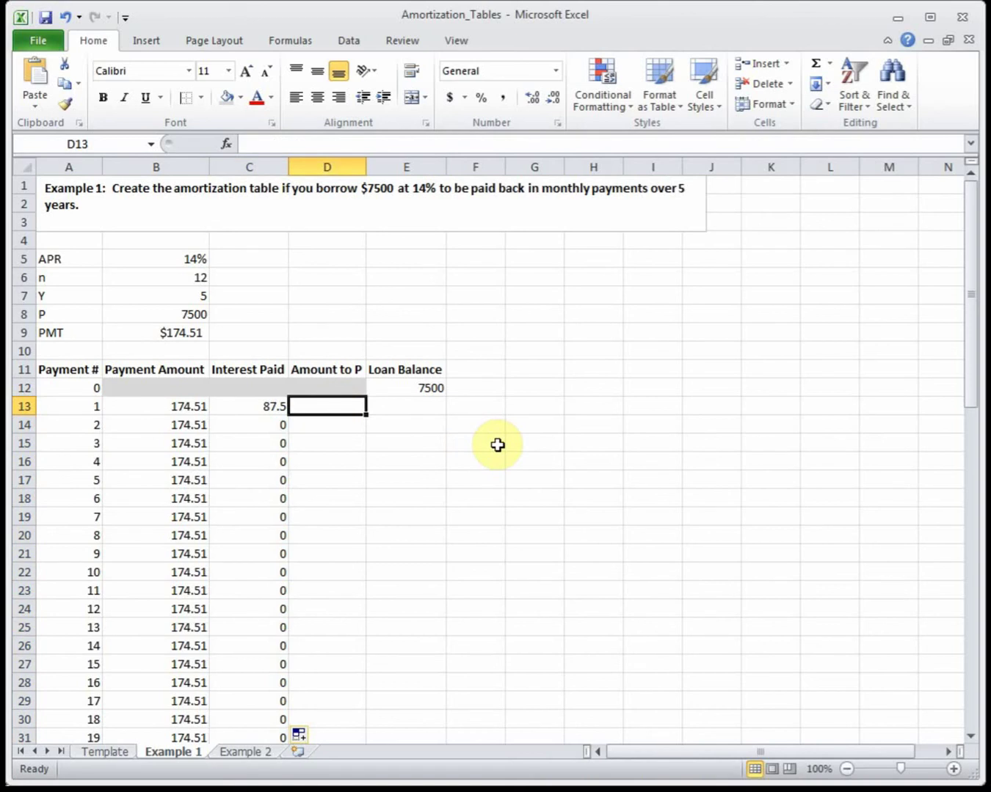
pyautogui.write('=')
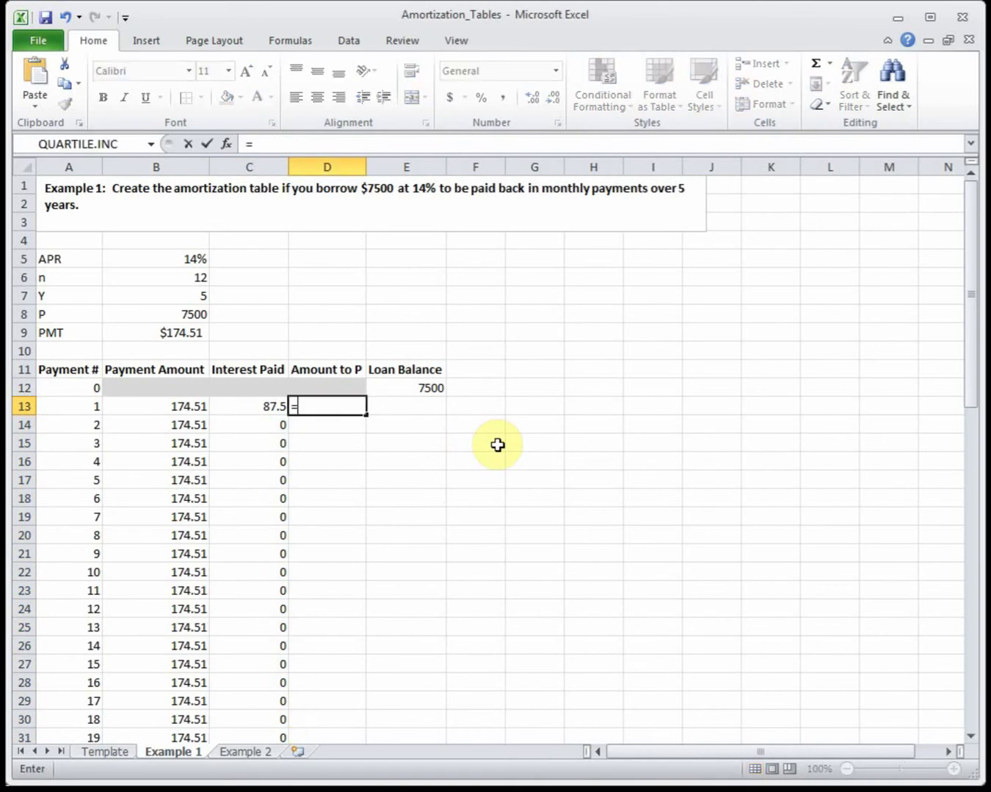
pyautogui.click(187, 404)
pyautogui.write('-')
pyautogui.click(233, 405)
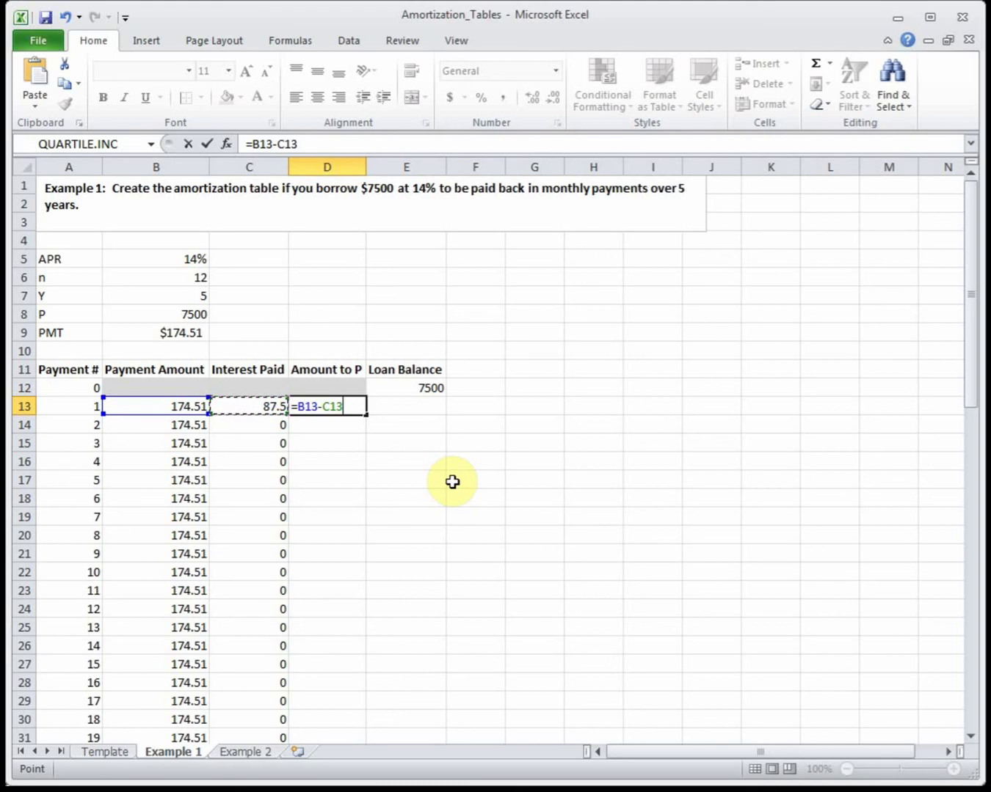
pyautogui.press('Return')
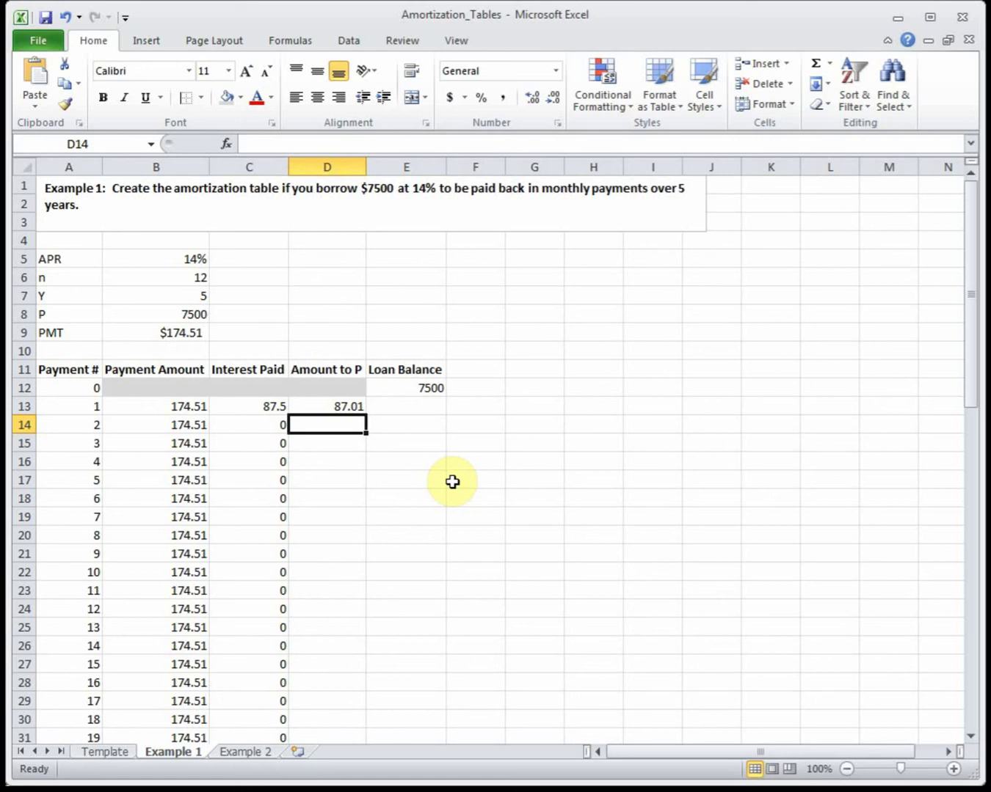
pyautogui.click(357, 405)
pyautogui.doubleClick(367, 415)
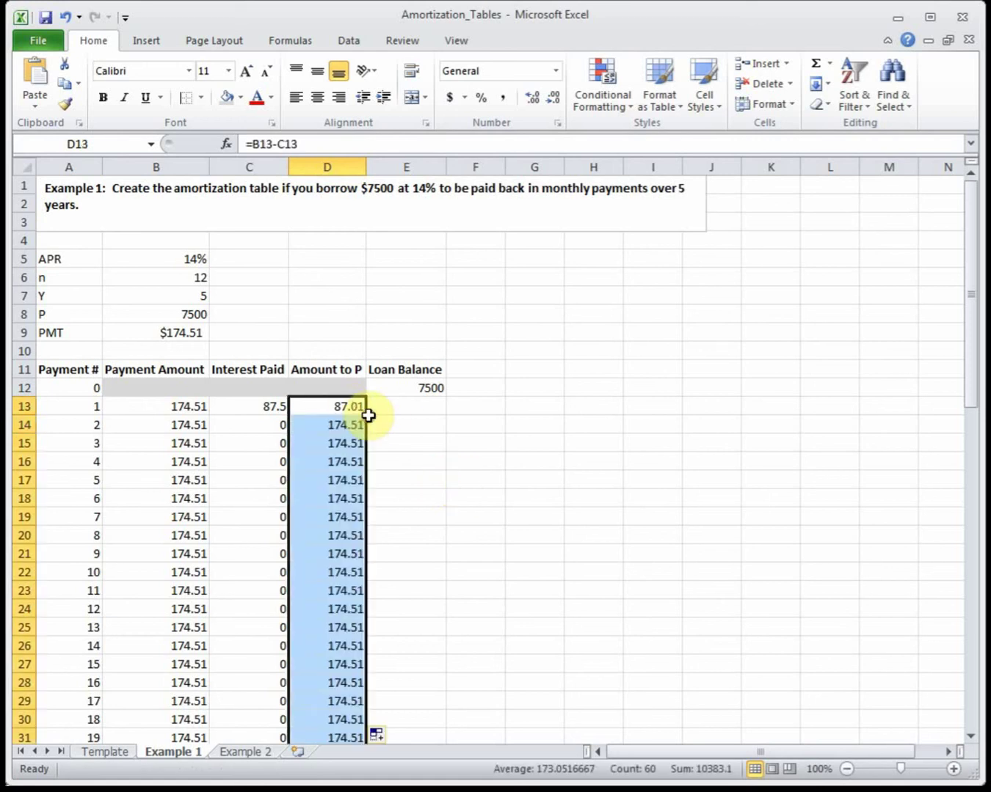
# Step: Enter the formula =E12-D13 in cell E13 and fill it down the Loan Balance column to payment 60
pyautogui.click(391, 405)
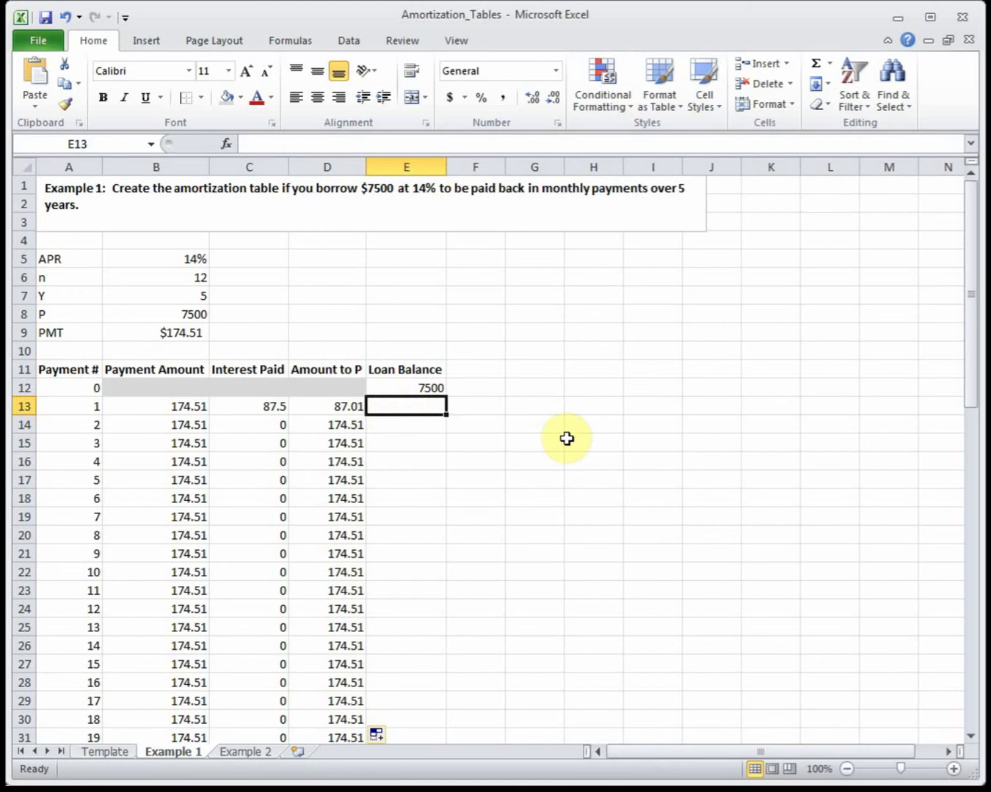
pyautogui.write('=')
pyautogui.click(417, 385)
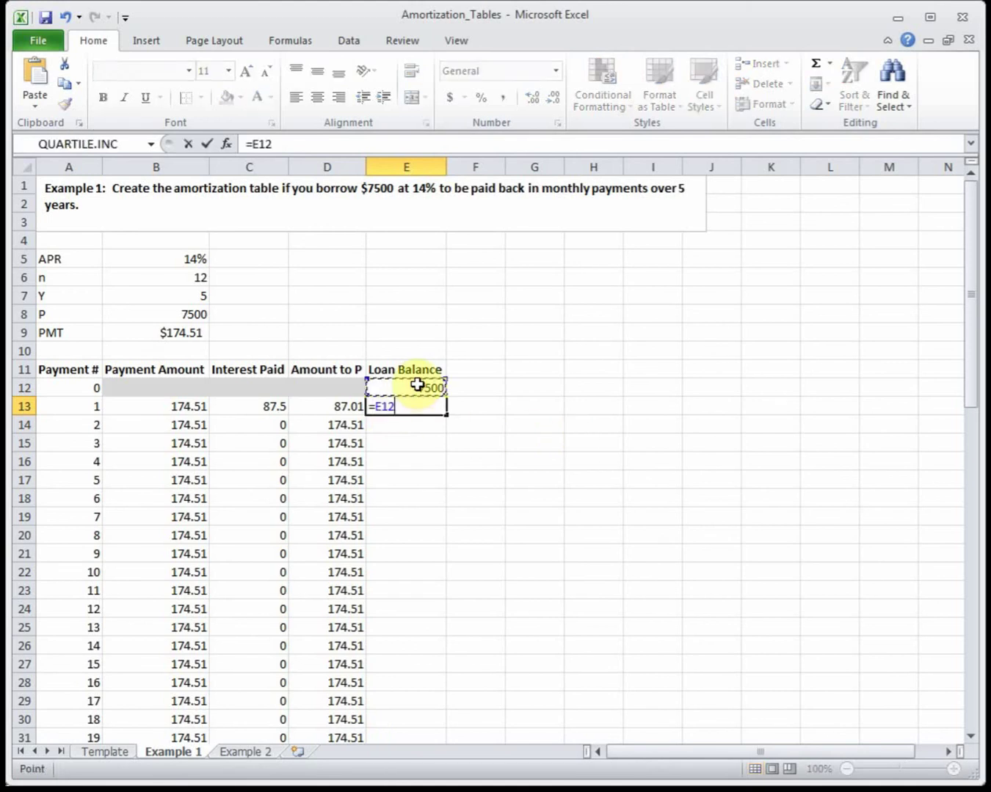
pyautogui.write('-')
pyautogui.click(305, 405)
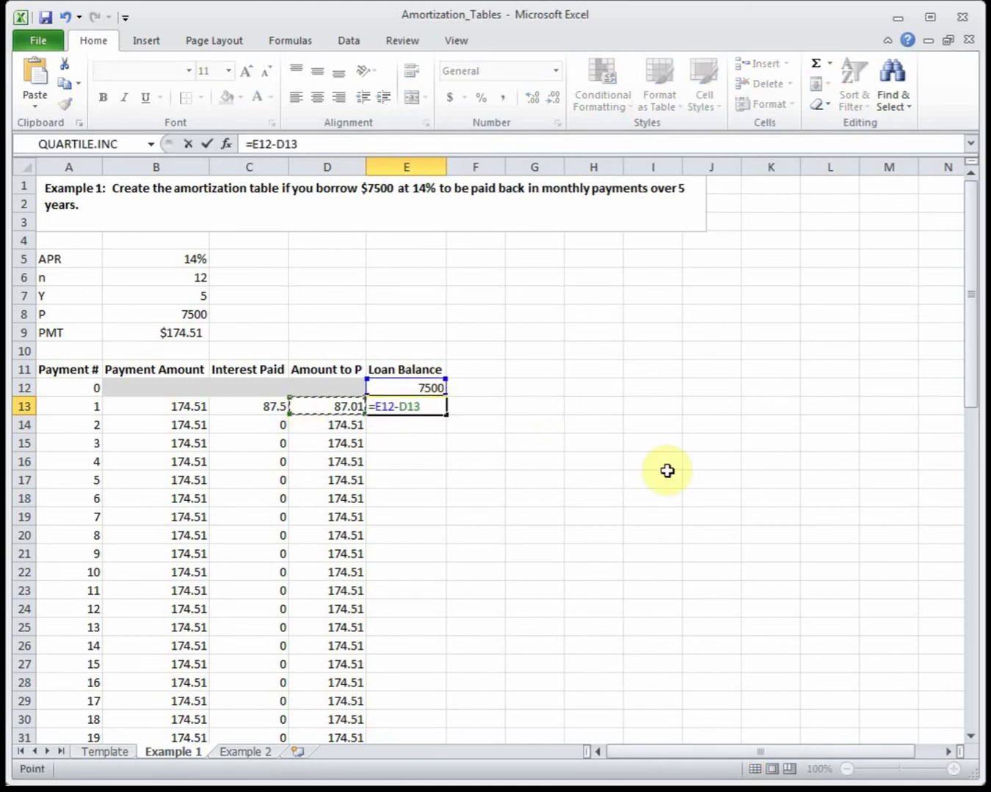
pyautogui.press('Return')
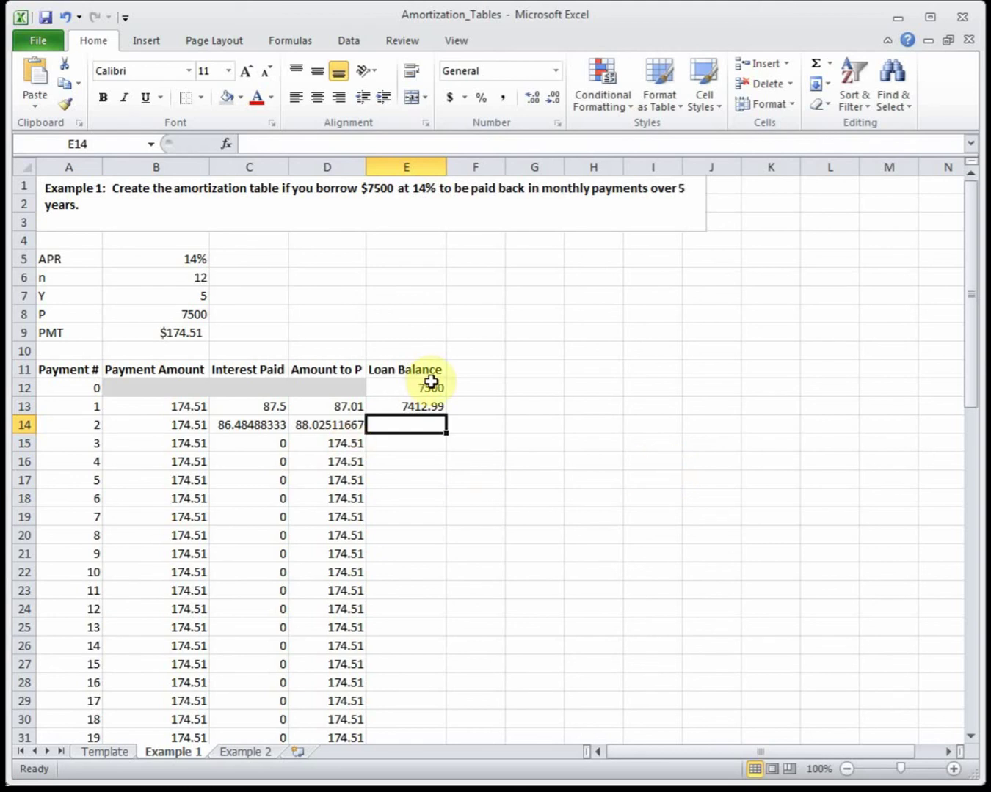
pyautogui.click(431, 405)
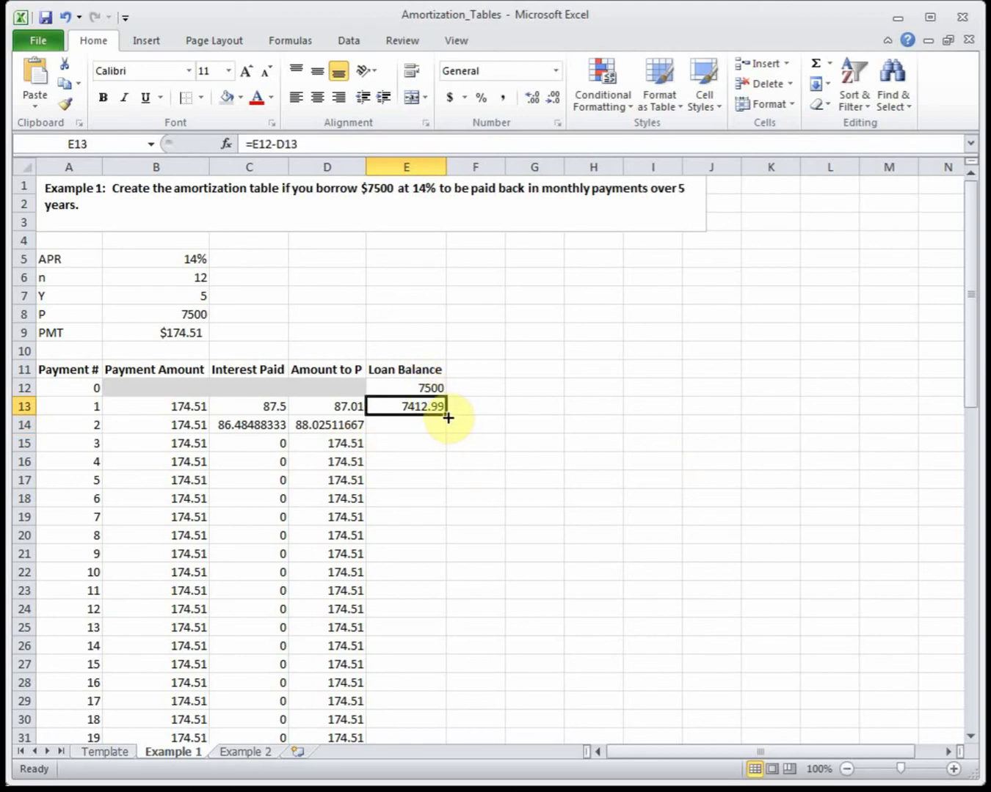
pyautogui.doubleClick(446, 417)
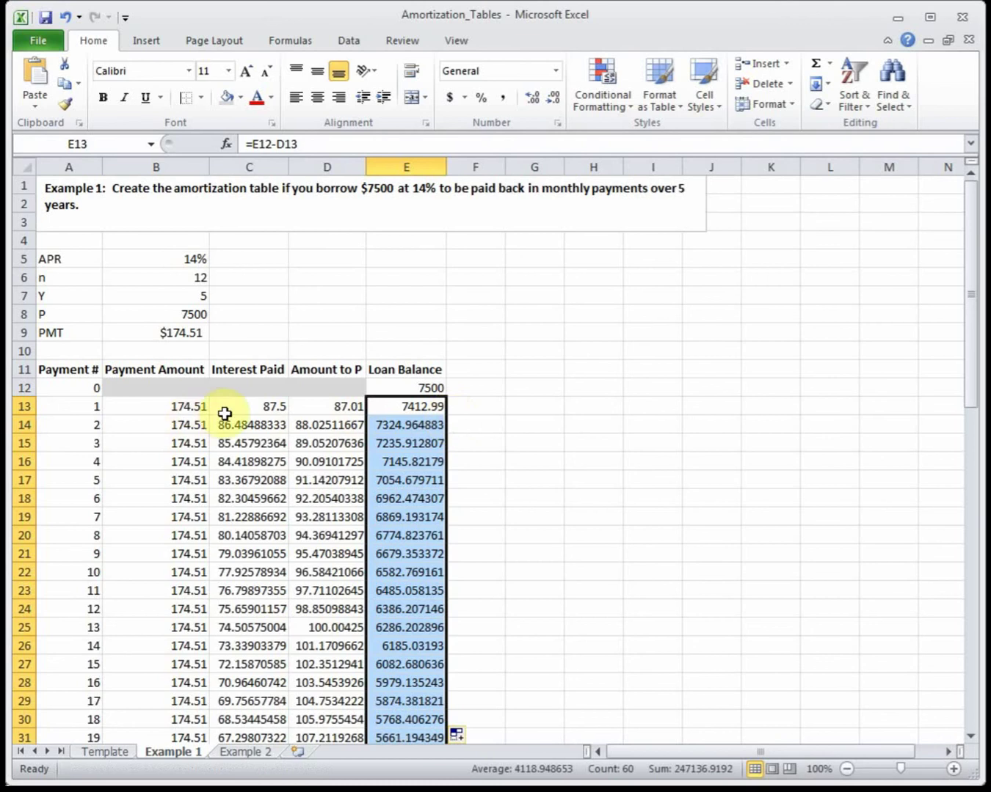
# Step: Format the Interest Paid, Amount to P and Loan Balance values in C13:E72 to two decimal places
pyautogui.moveTo(222, 413); pyautogui.dragTo(397, 772)
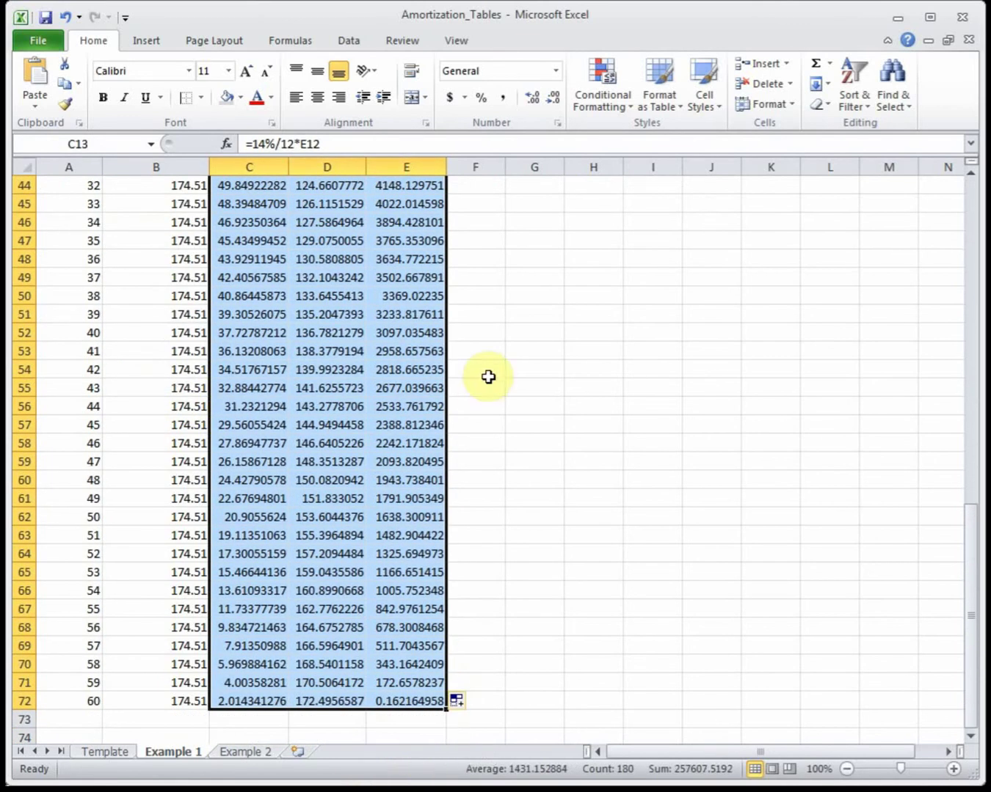
pyautogui.click(555, 96)
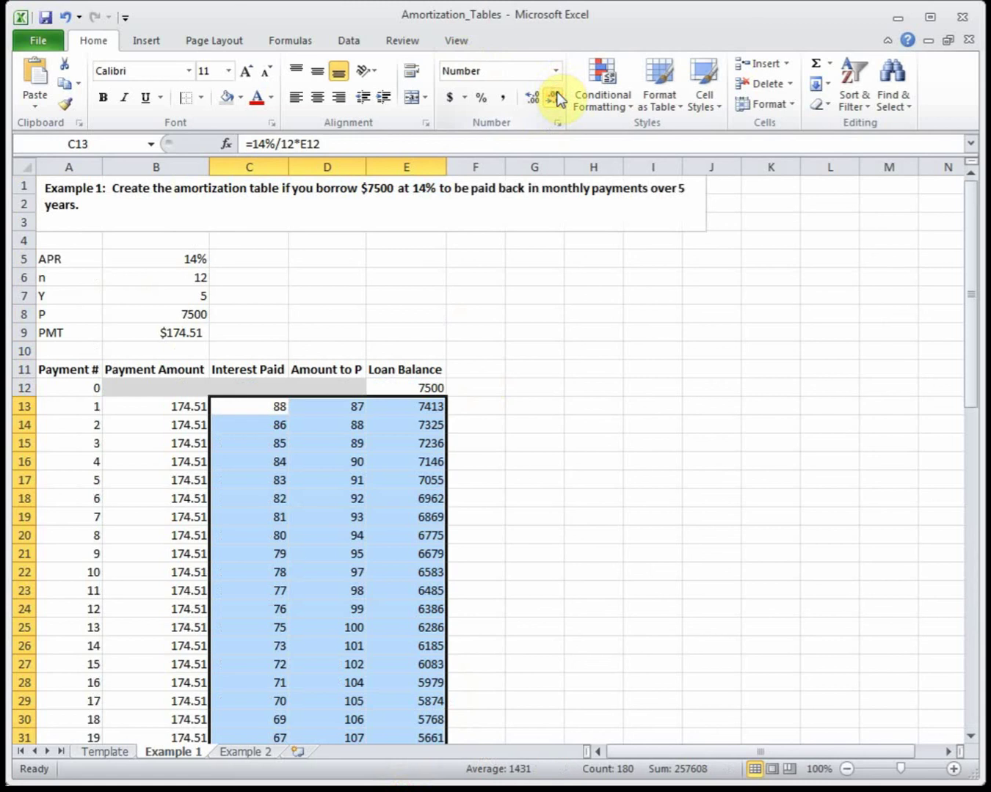
pyautogui.click(531, 96)
pyautogui.click(529, 95)
pyautogui.click(496, 407)
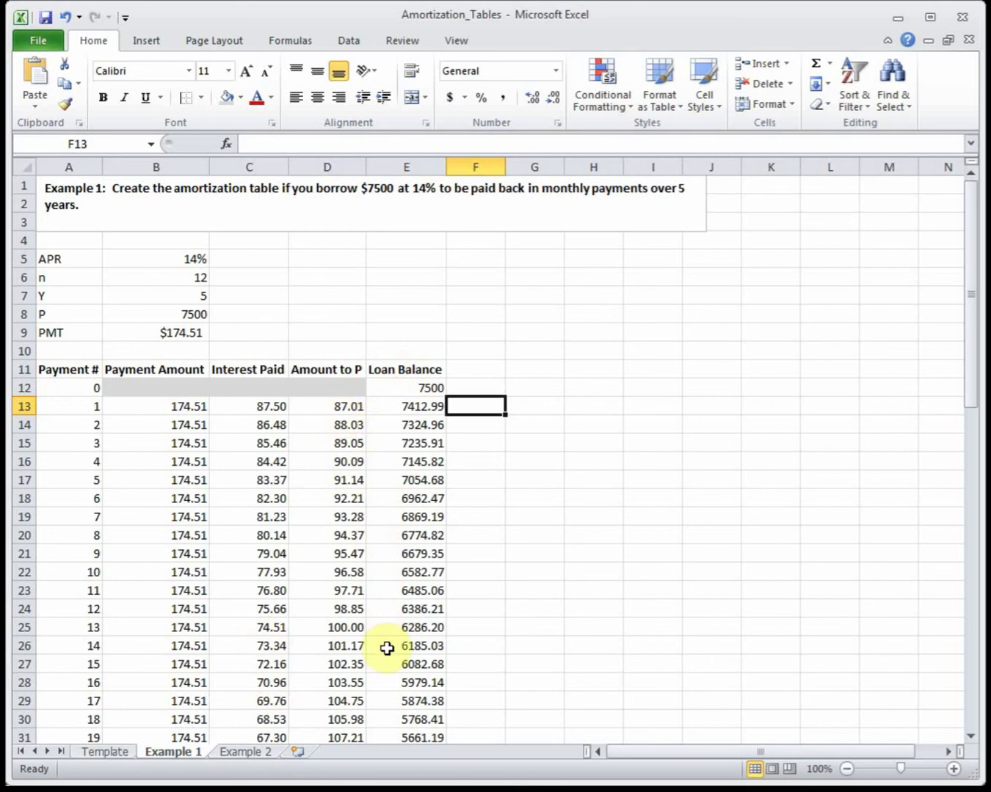
# Step: Change the final payment amount in cell B72 to 174.67
pyautogui.moveTo(970, 343); pyautogui.dragTo(970, 389)
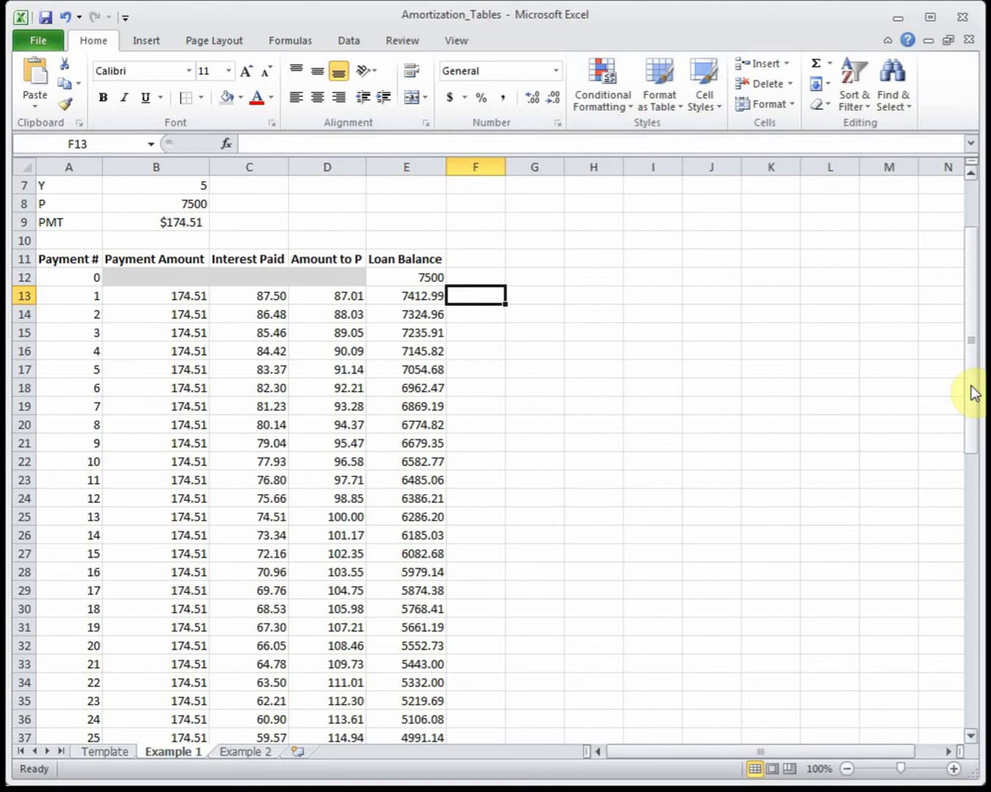
pyautogui.moveTo(974, 394); pyautogui.dragTo(952, 680)
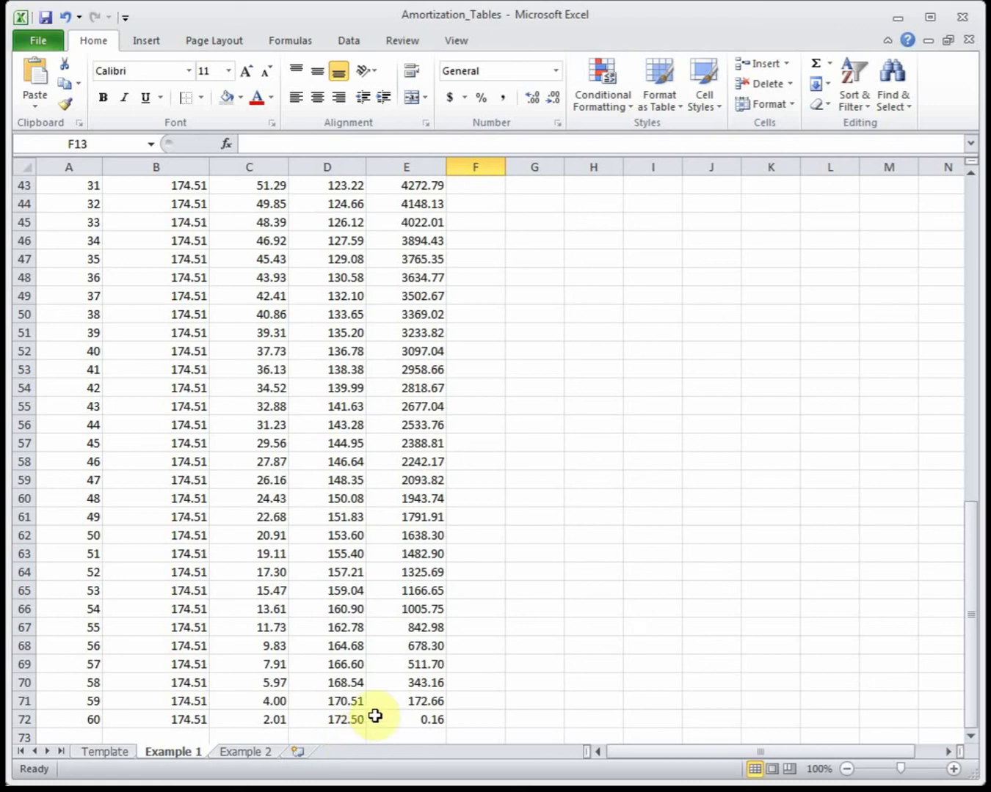
pyautogui.click(409, 719)
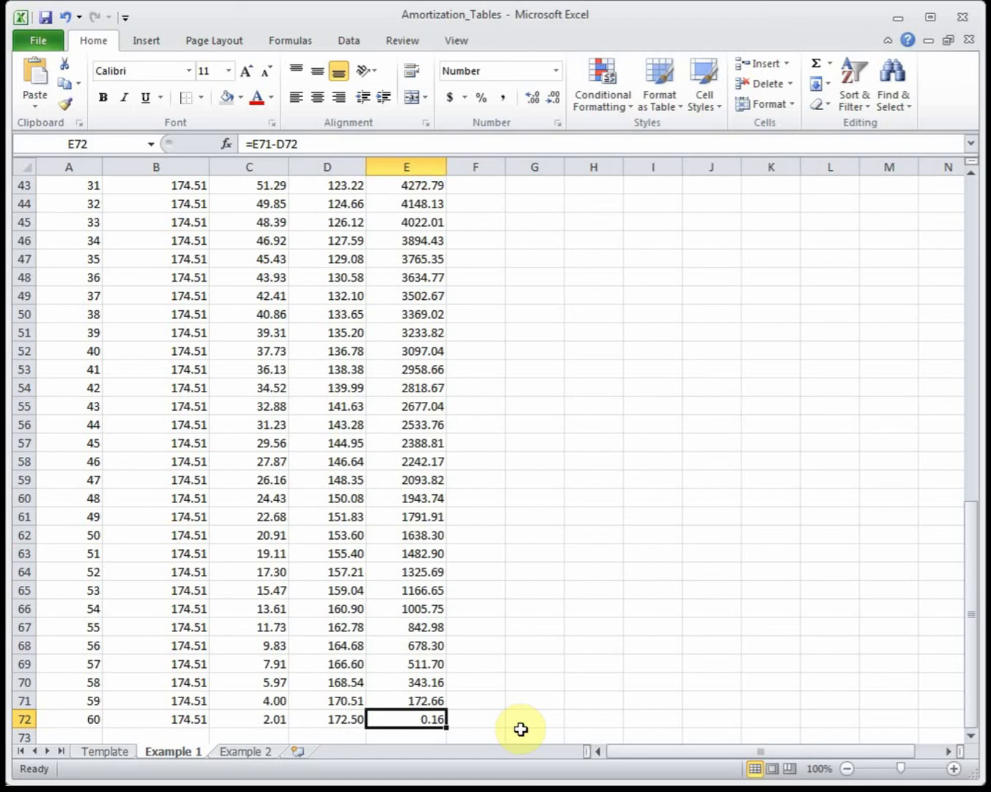
pyautogui.click(204, 723)
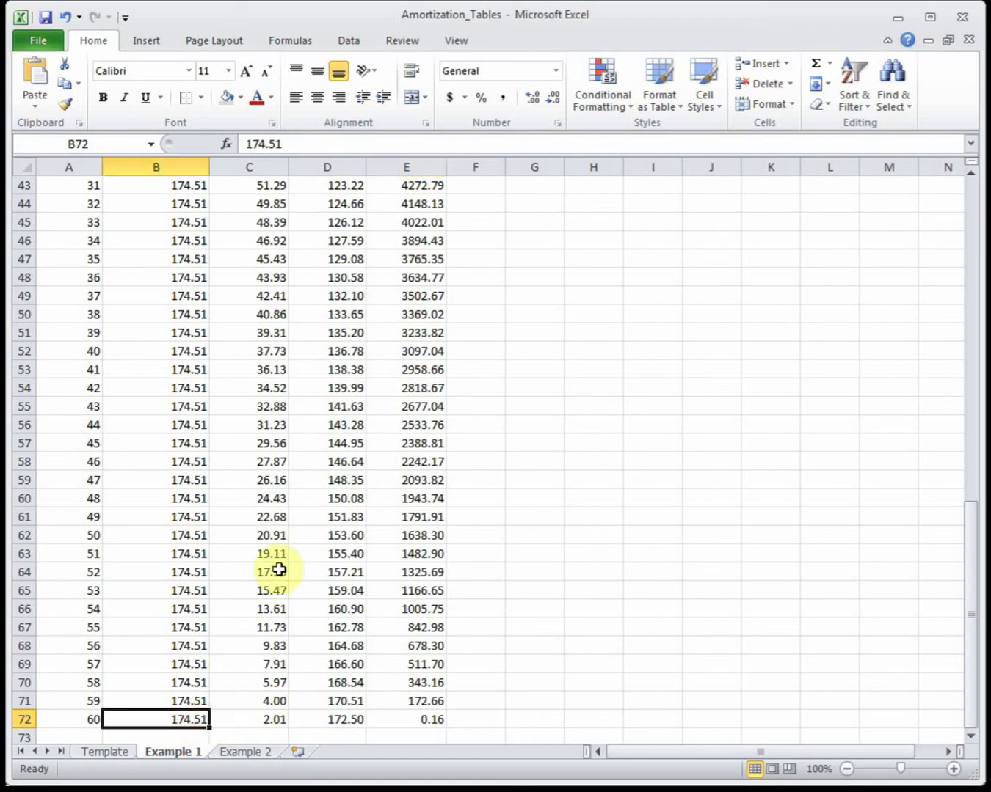
pyautogui.click(300, 146)
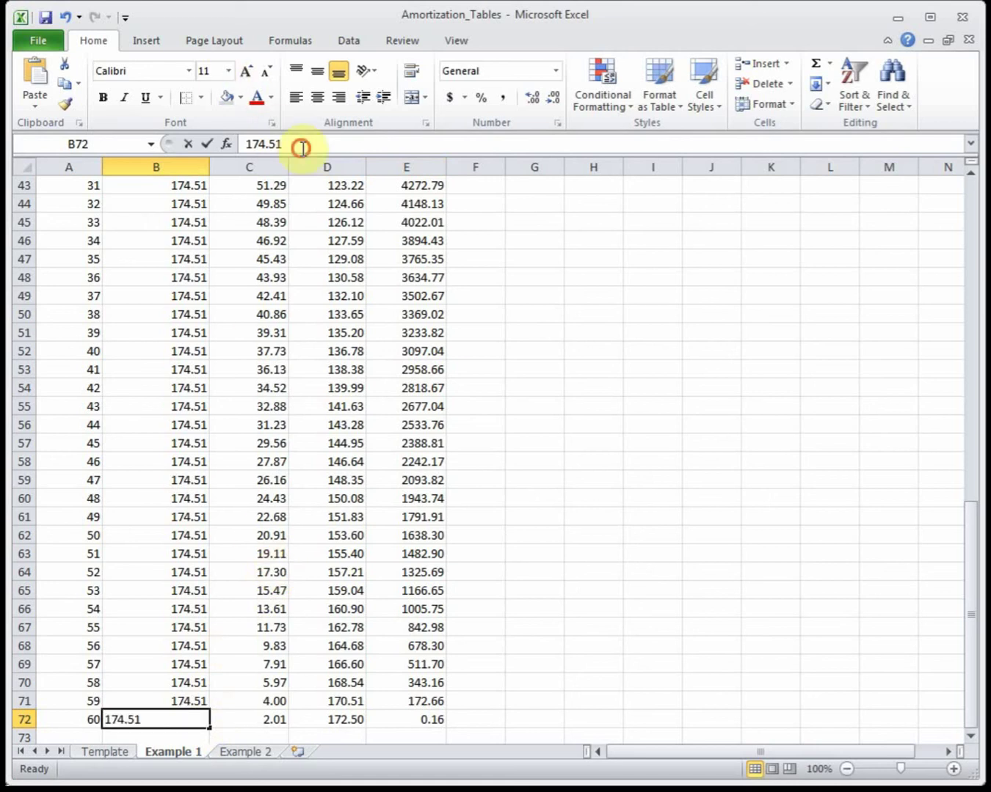
pyautogui.press('BackSpace')
pyautogui.press('BackSpace')
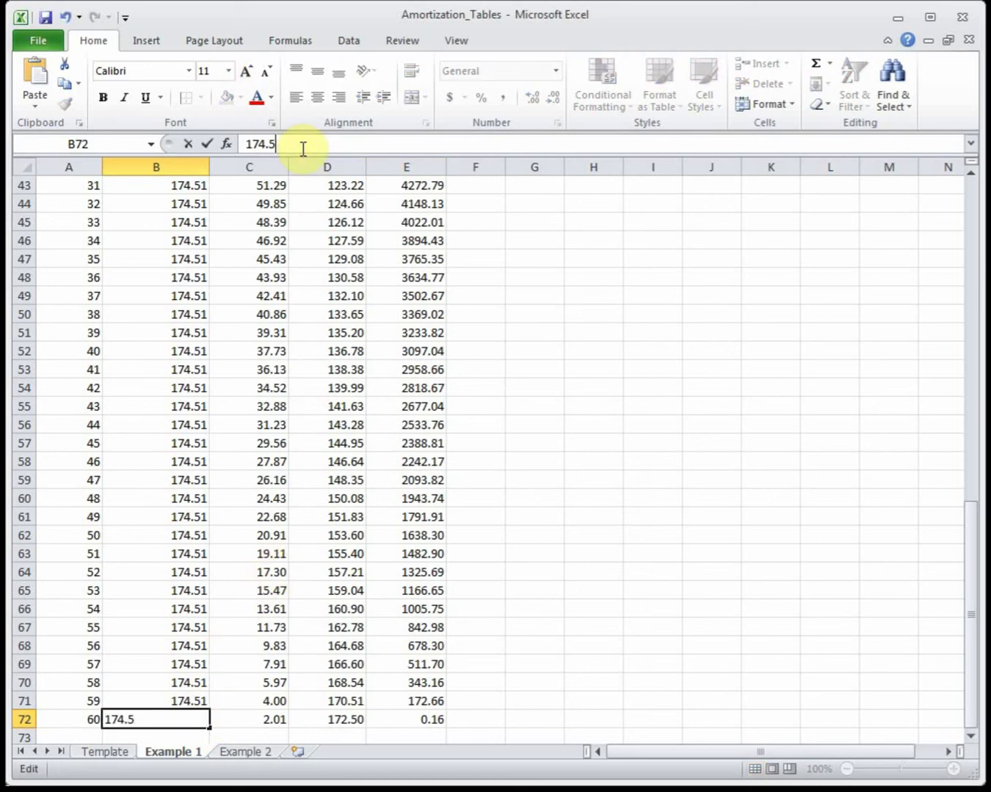
pyautogui.write('67')
pyautogui.press('Return')
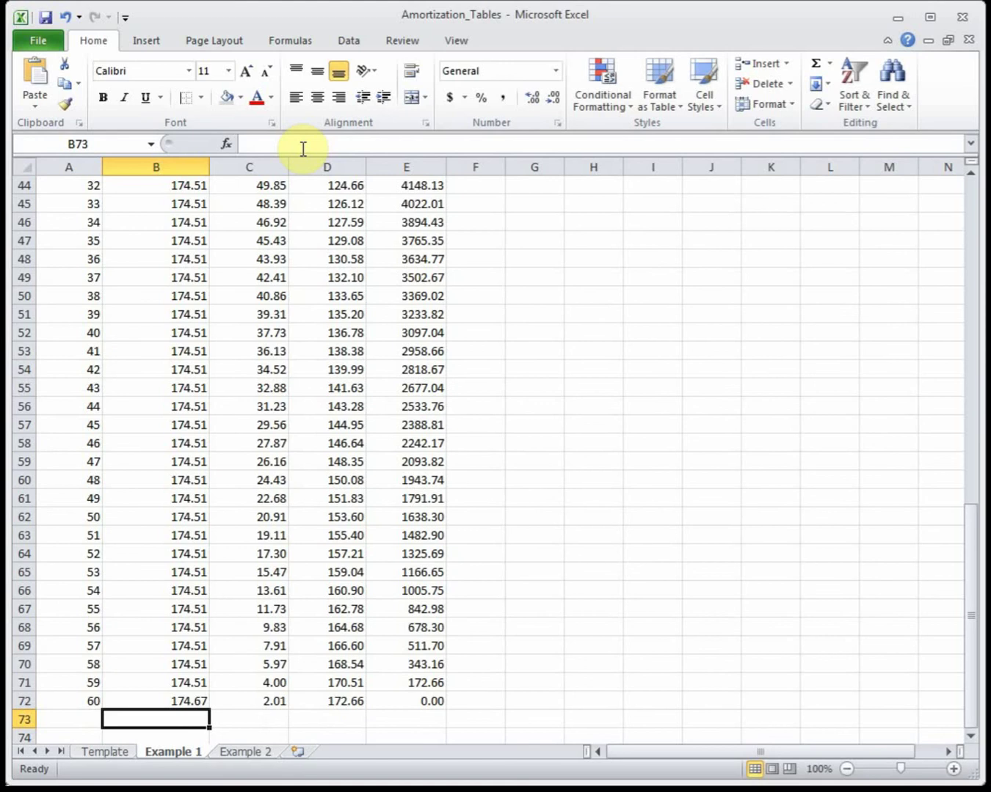
pyautogui.click(177, 701)
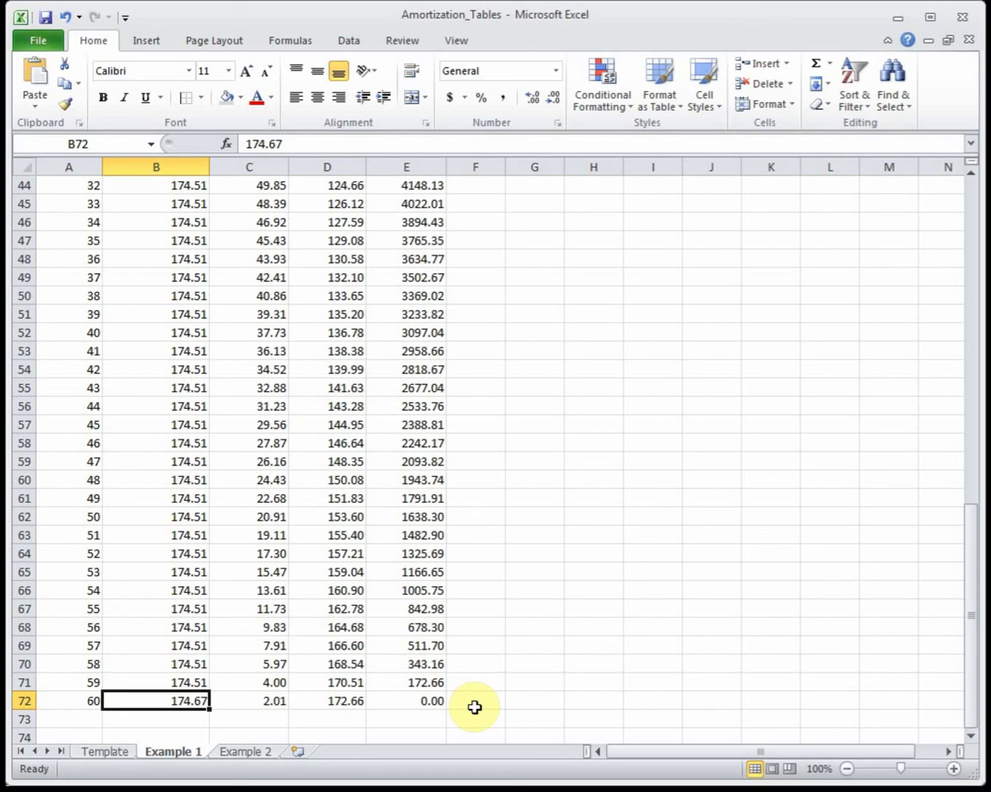
# Step: Add the bold label "totals" in cell A73 below the last payment number
pyautogui.click(969, 735)
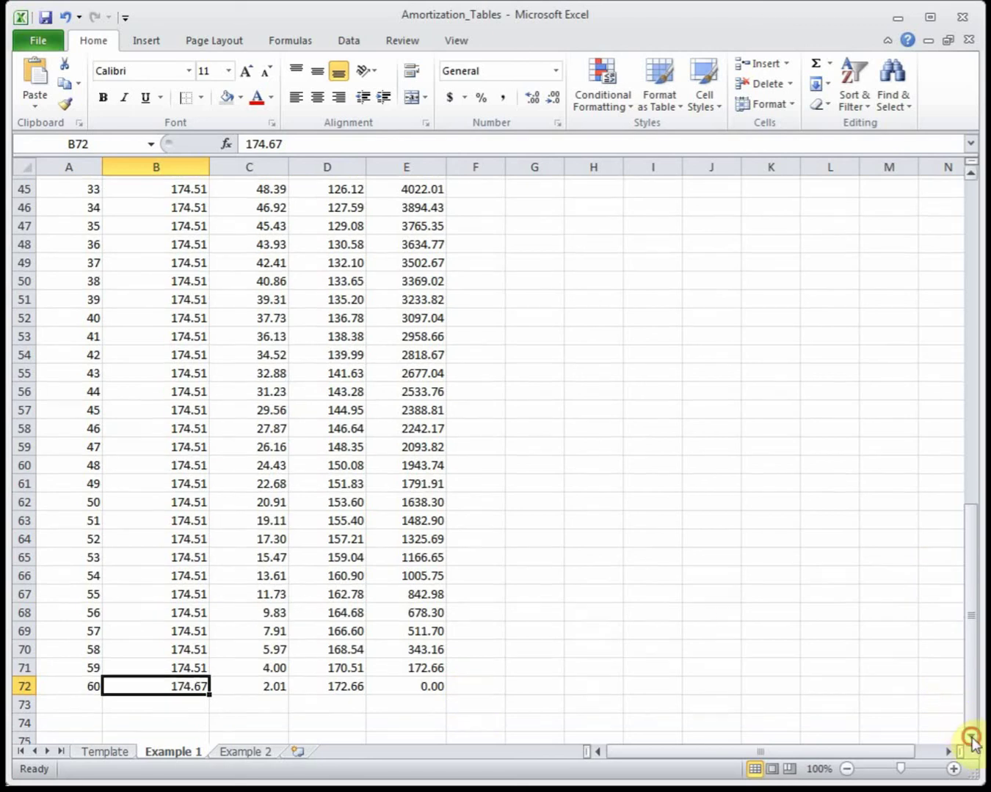
pyautogui.click(73, 700)
pyautogui.hotkey('ctrl', 'b')
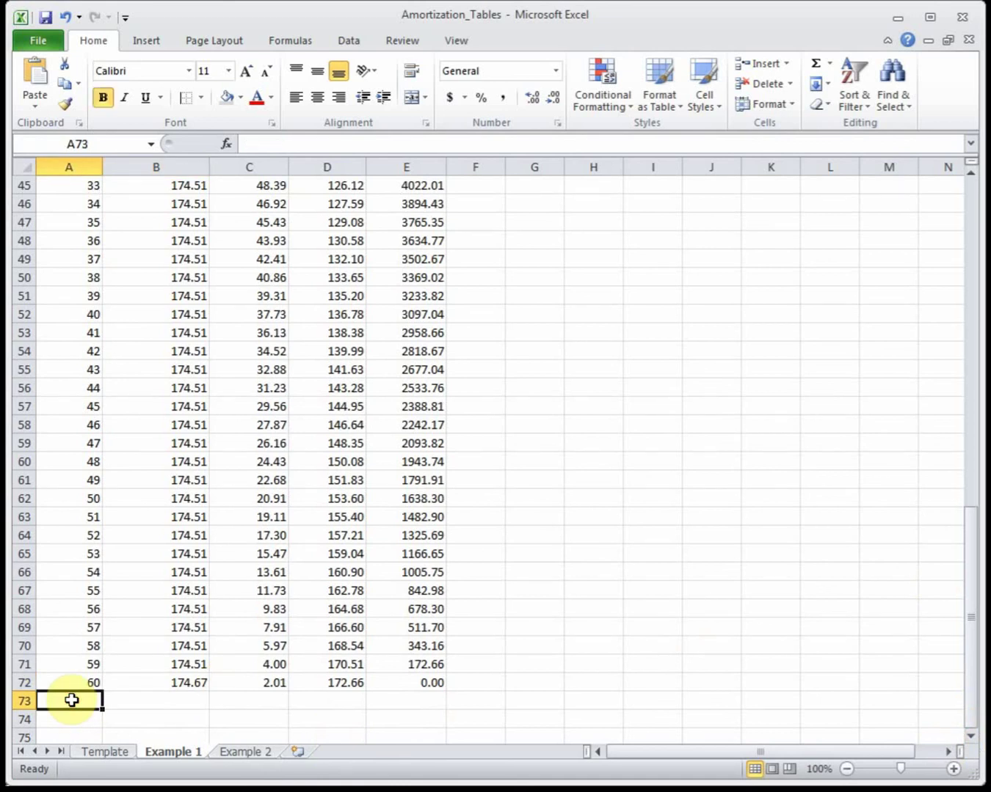
pyautogui.write('totals')
pyautogui.press('Tab')
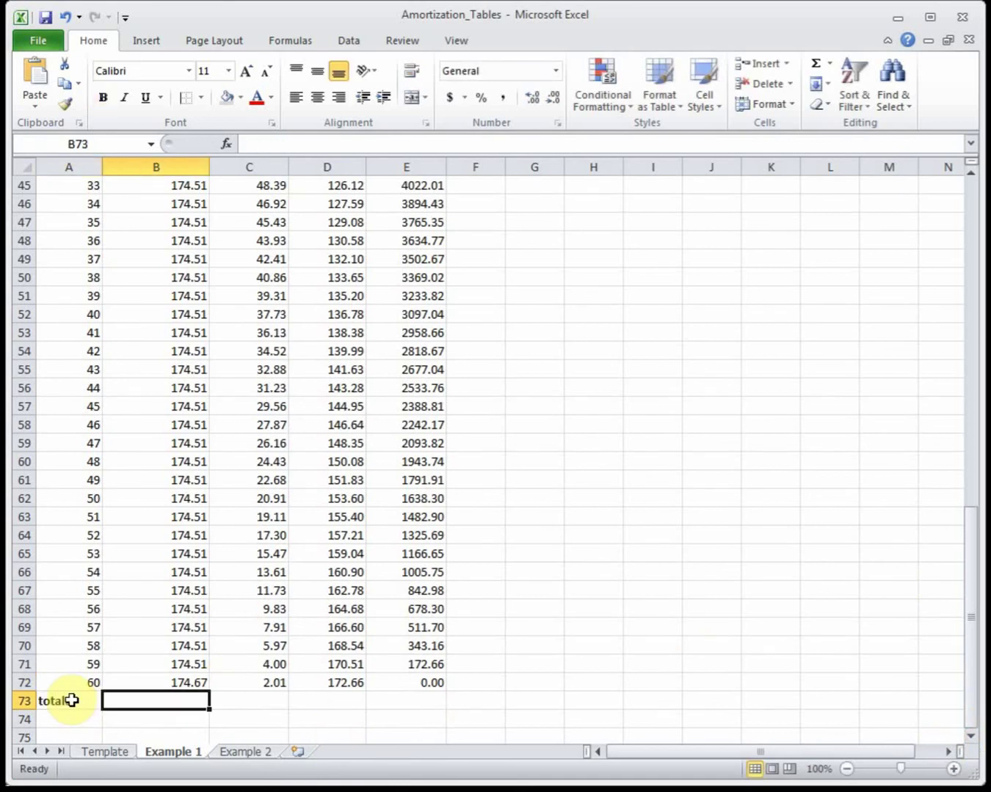
# Step: Total the Payment Amount column in cell B73 with =SUM(B12:B72) and apply the Accounting format
pyautogui.write('=sum(')
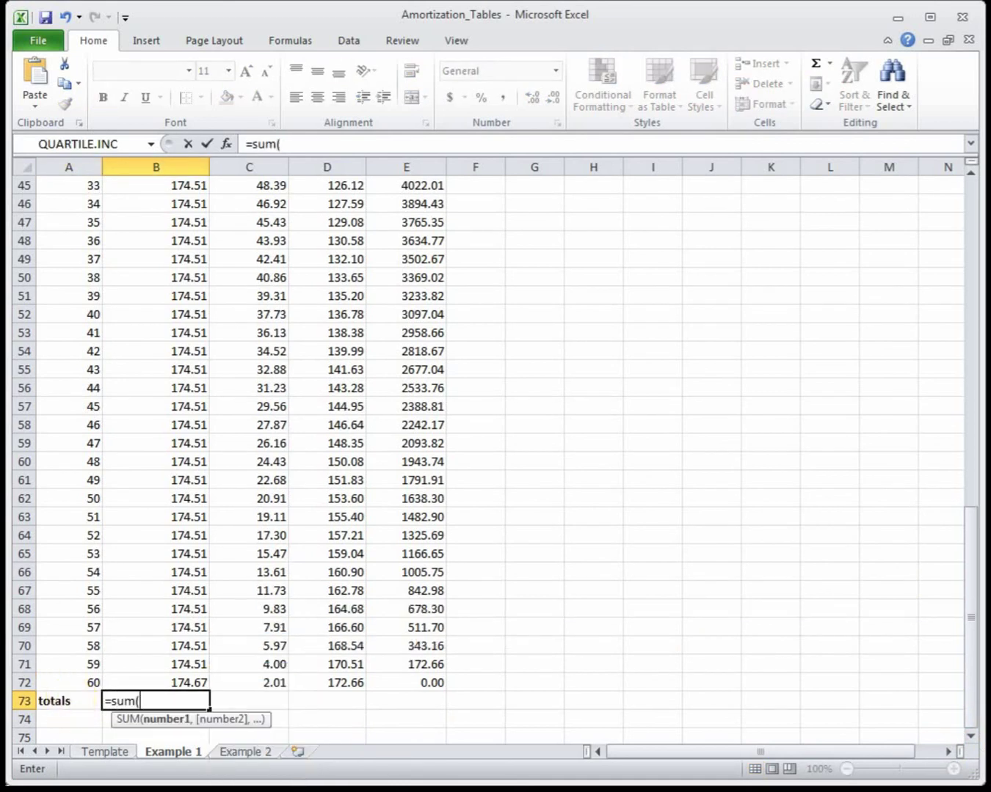
pyautogui.moveTo(147, 683); pyautogui.dragTo(163, 117)
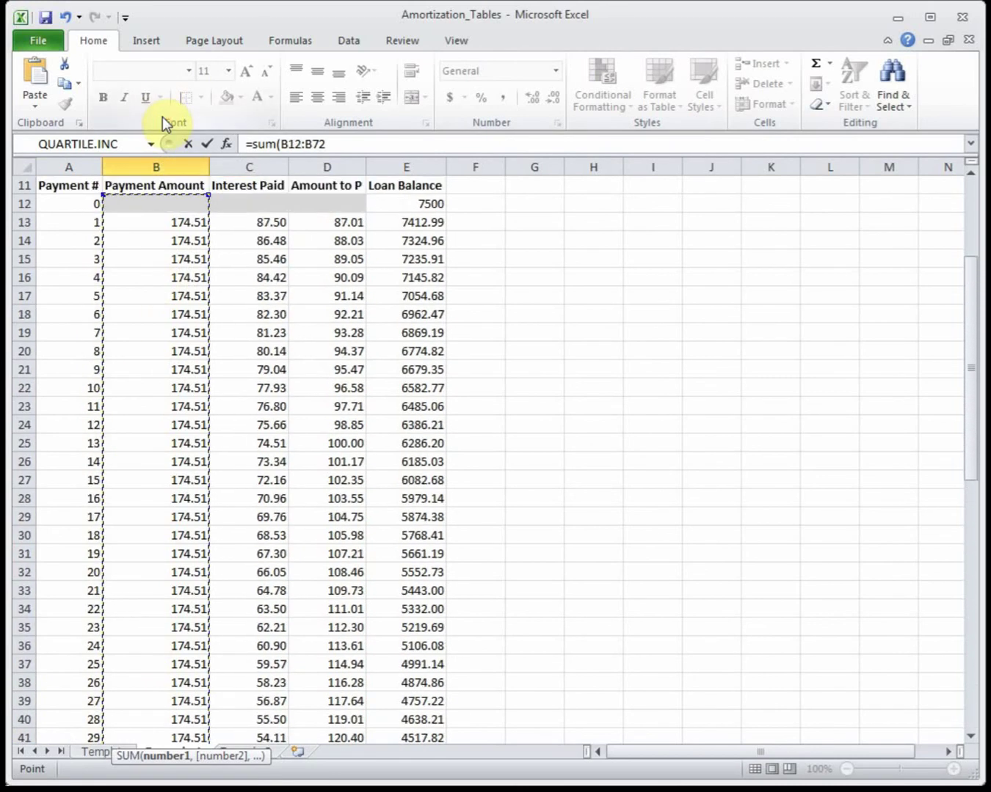
pyautogui.press('Return')
pyautogui.click(184, 700)
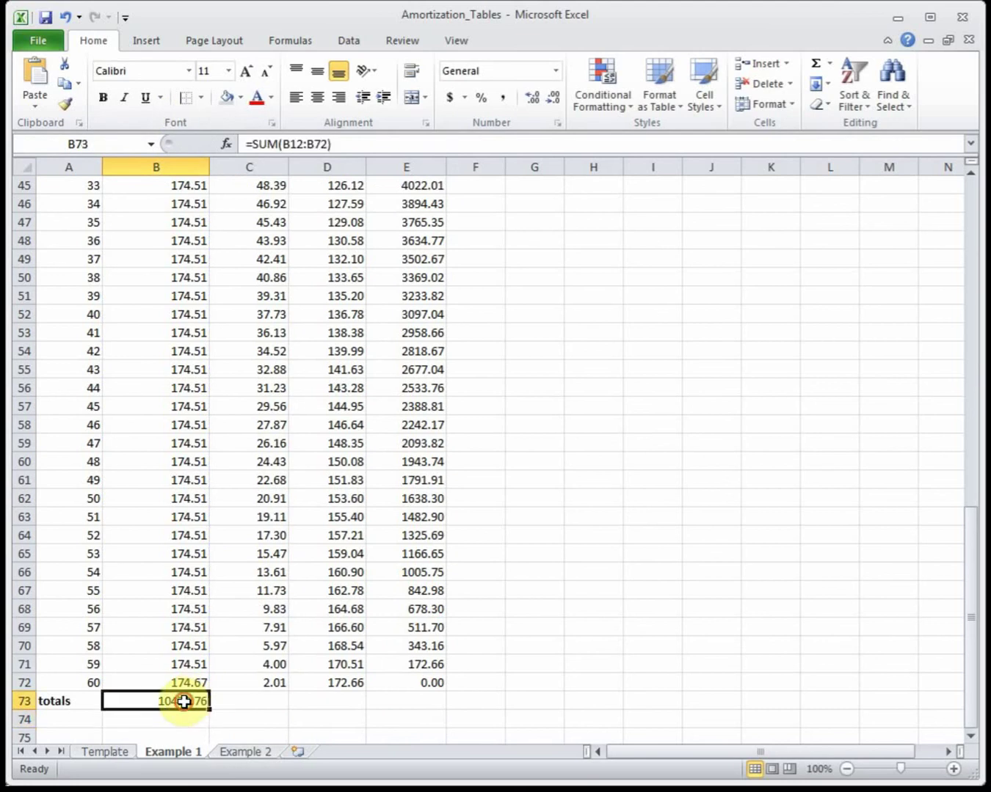
pyautogui.click(448, 96)
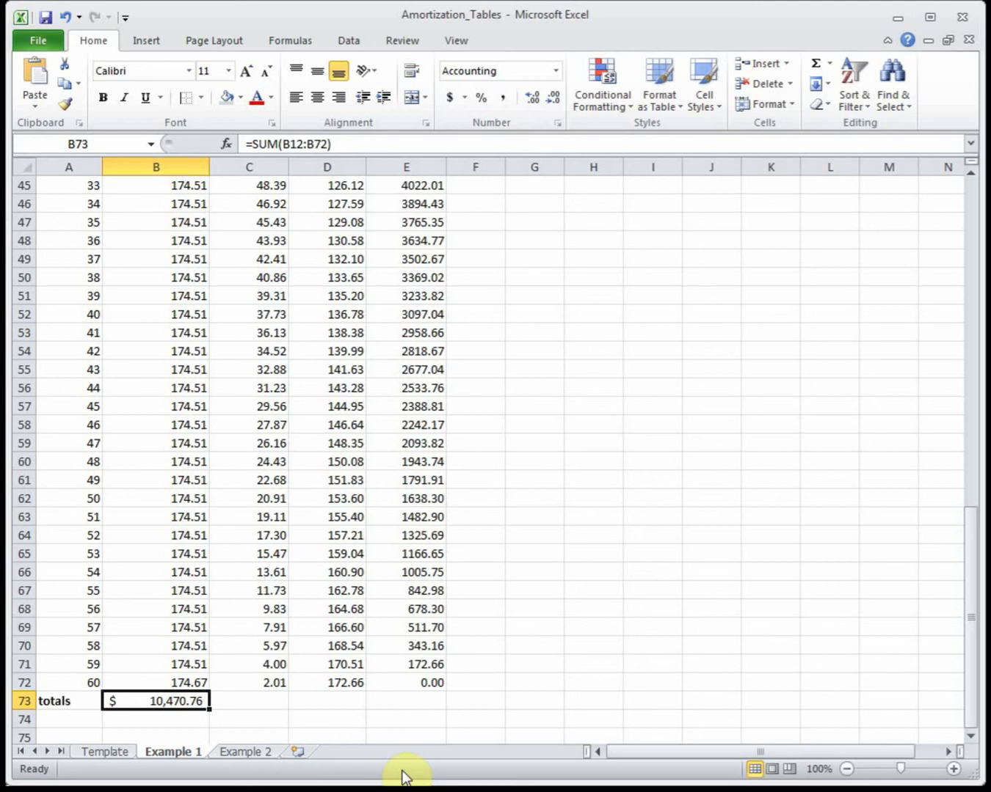
# Step: Total the Interest Paid column in cell C73 with =SUM(C13:C72) and give it the Accounting format
pyautogui.click(281, 701)
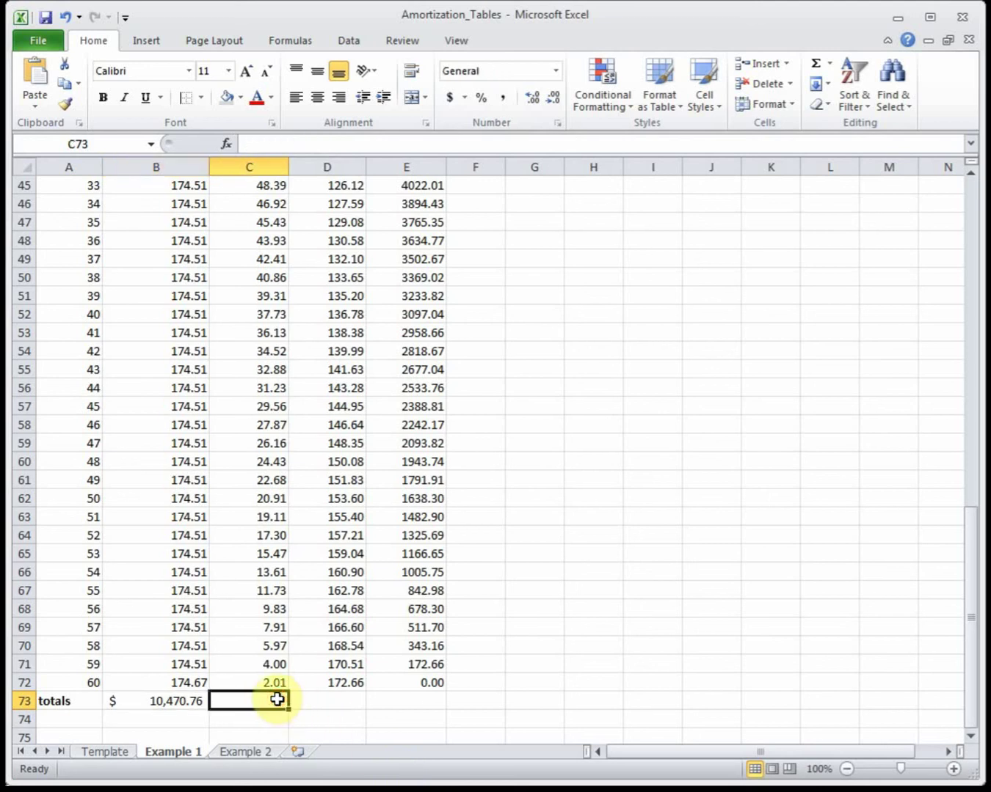
pyautogui.write('=sum(')
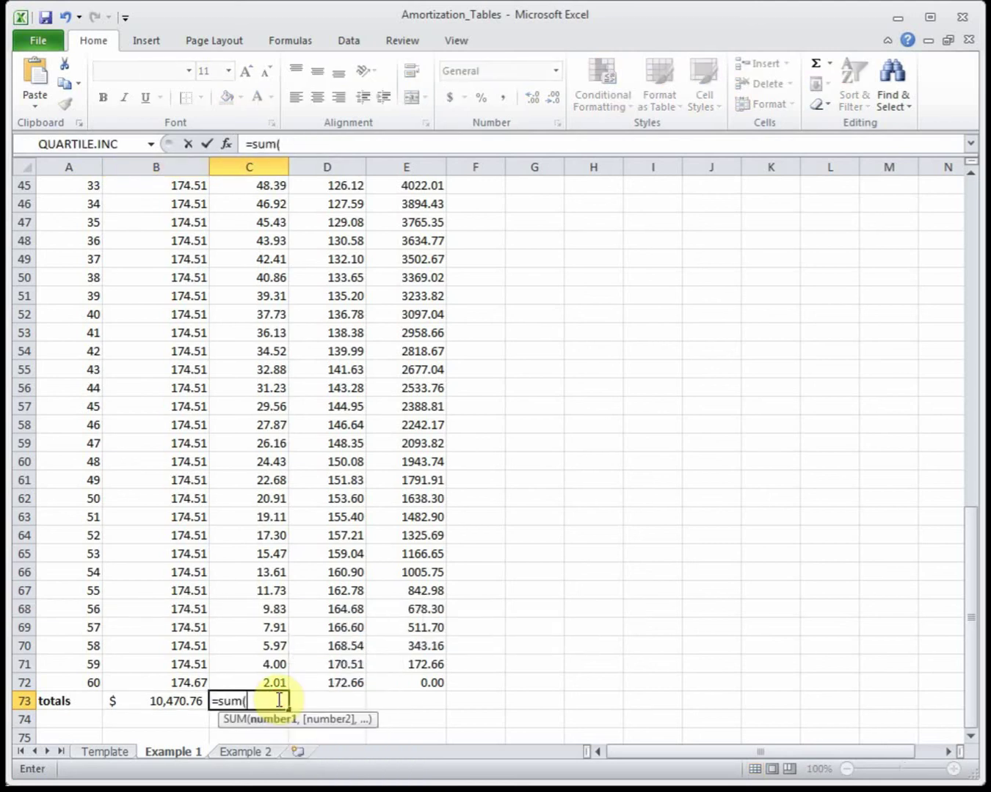
pyautogui.moveTo(261, 675); pyautogui.dragTo(235, 243)
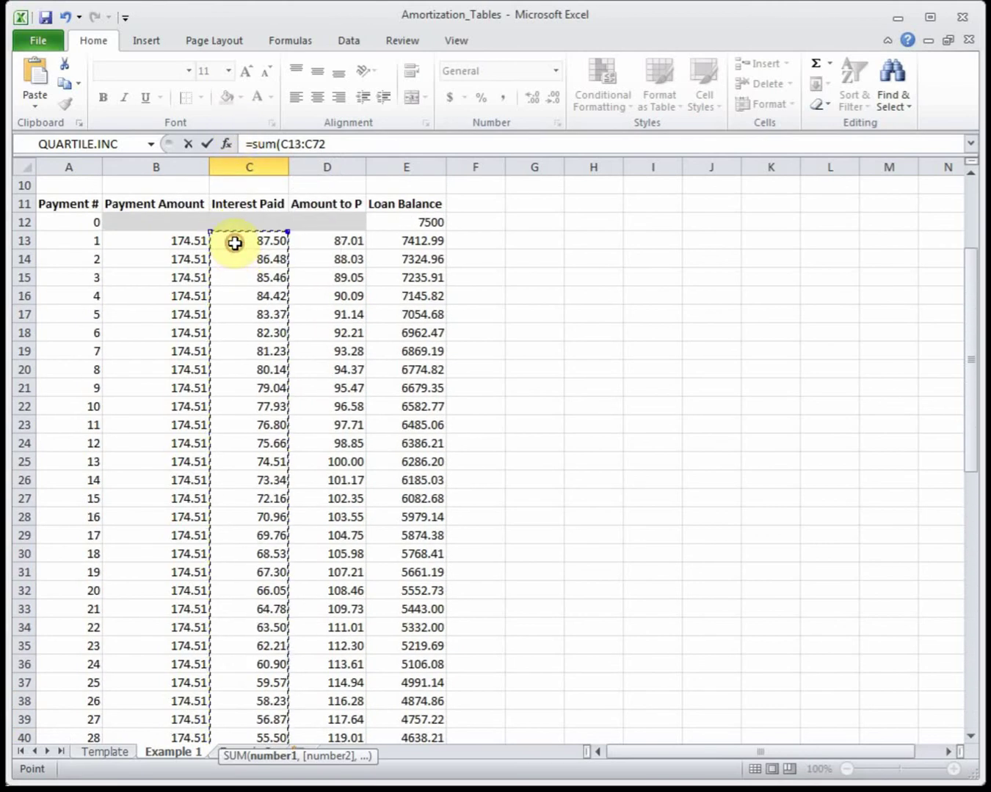
pyautogui.press('Return')
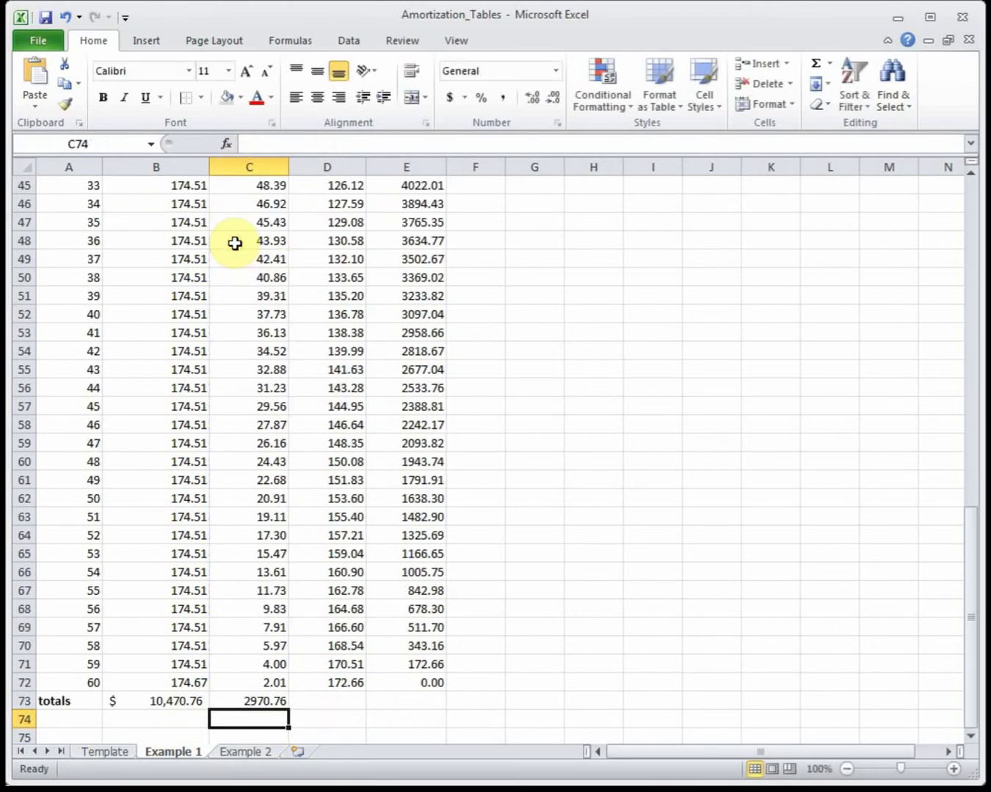
pyautogui.click(232, 705)
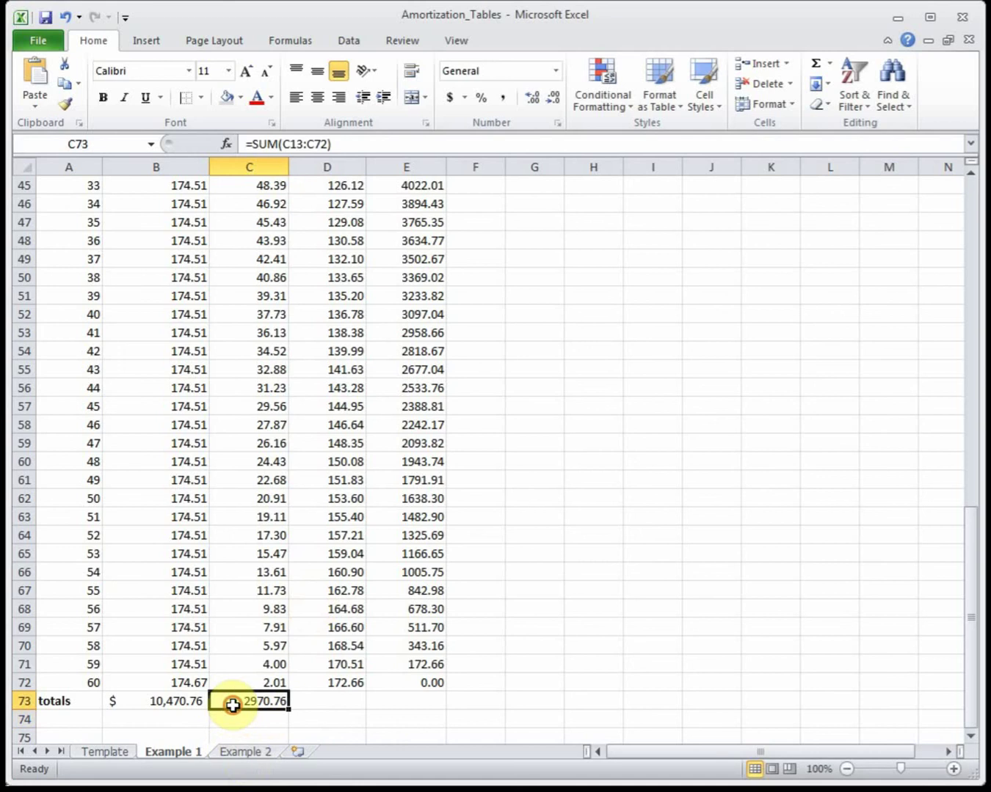
pyautogui.click(451, 97)
# Step: Total the Amount to P column in cell D73 with =SUM(D13:D72) in Accounting format
pyautogui.click(347, 706)
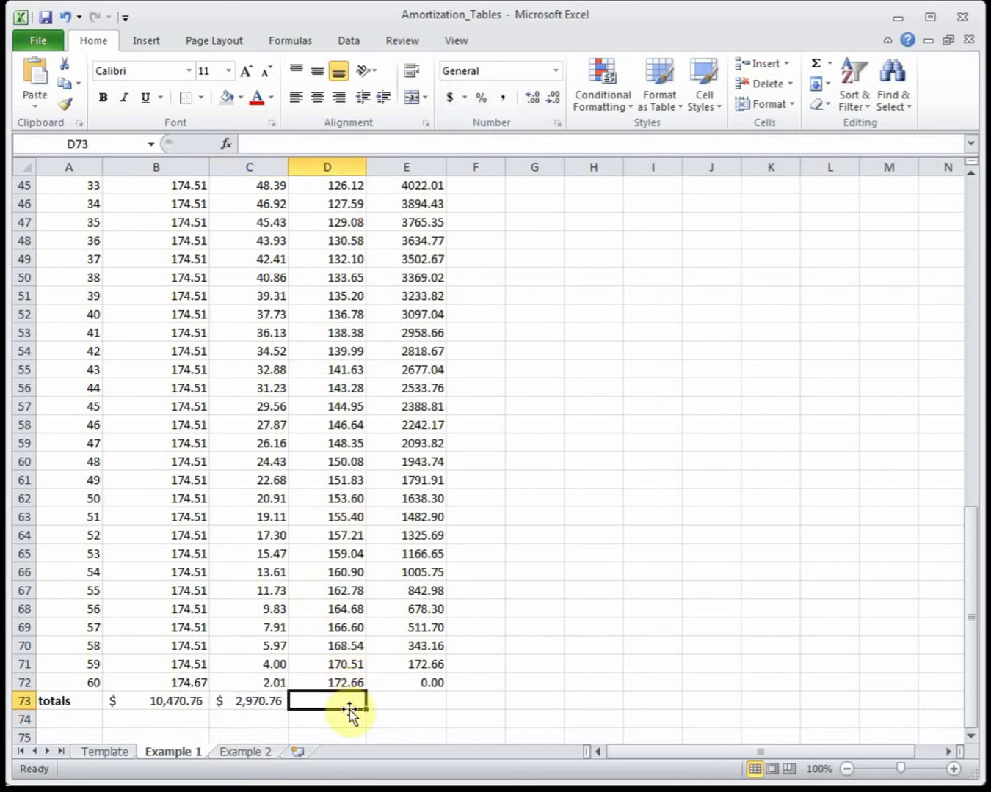
pyautogui.write('=sum(')
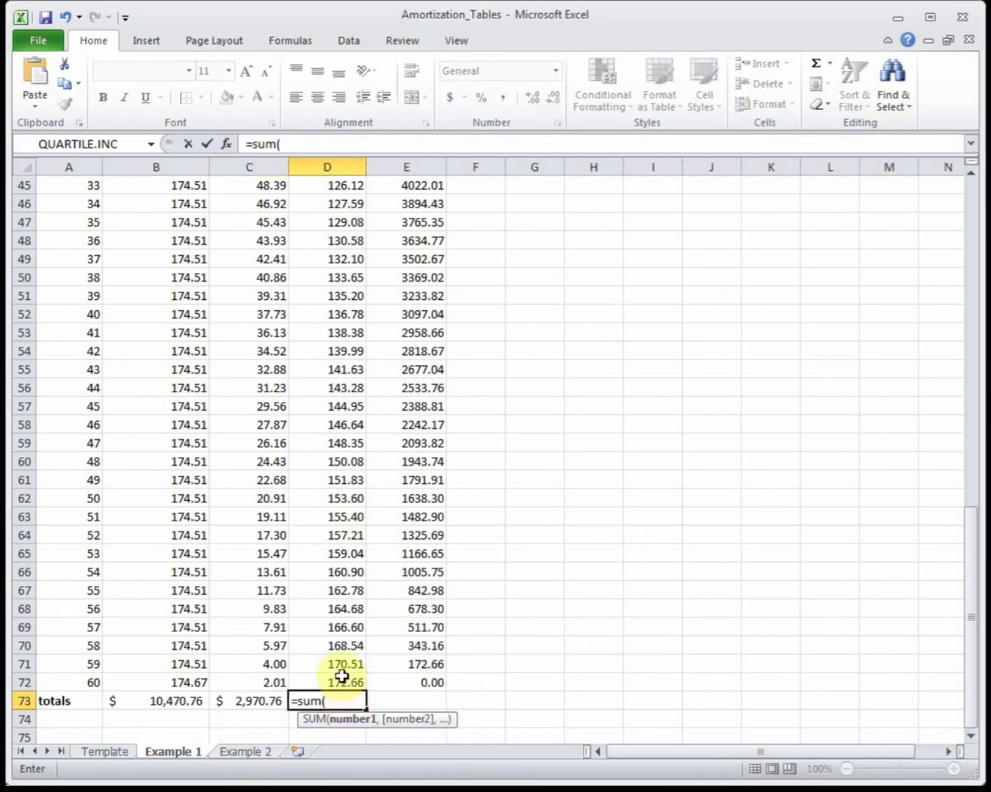
pyautogui.moveTo(341, 682); pyautogui.dragTo(335, 240)
pyautogui.press('Return')
pyautogui.click(332, 684)
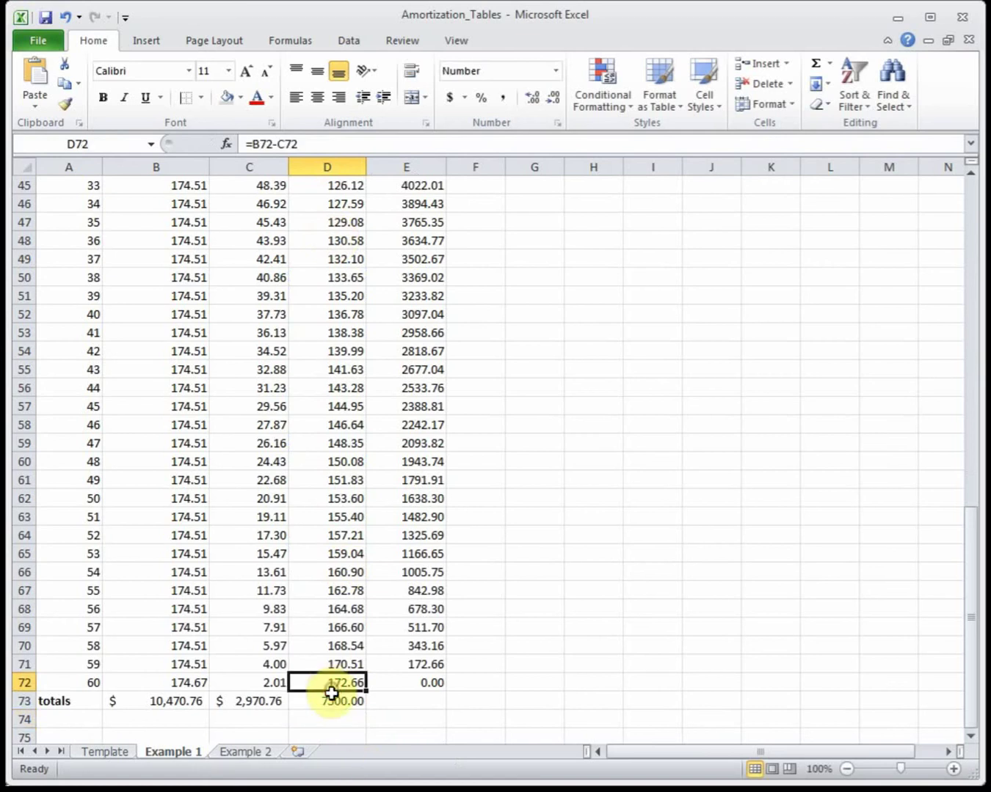
pyautogui.click(335, 700)
pyautogui.click(453, 96)
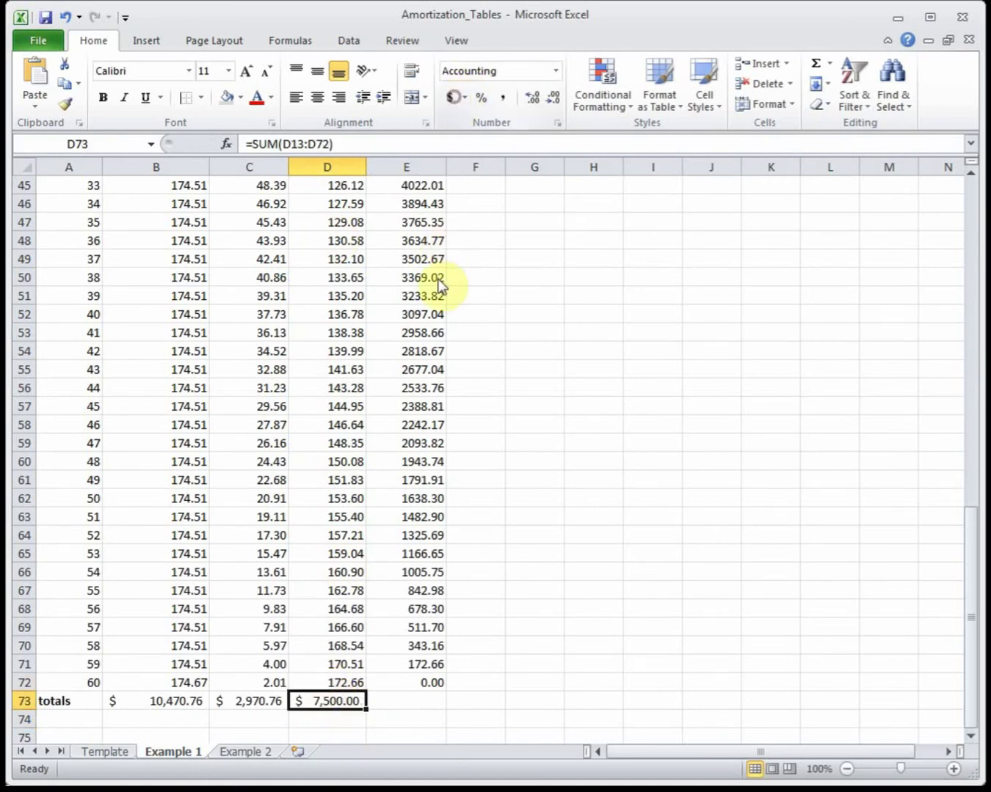
pyautogui.click(414, 700)
pyautogui.write('=s')
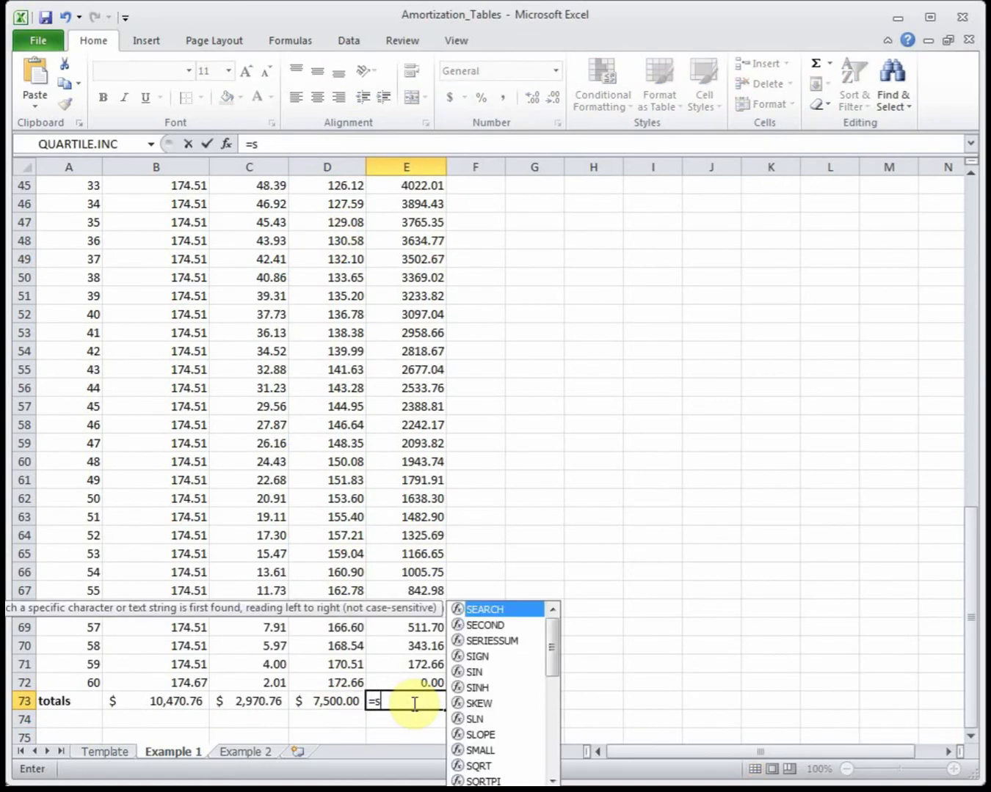
pyautogui.write('um(')
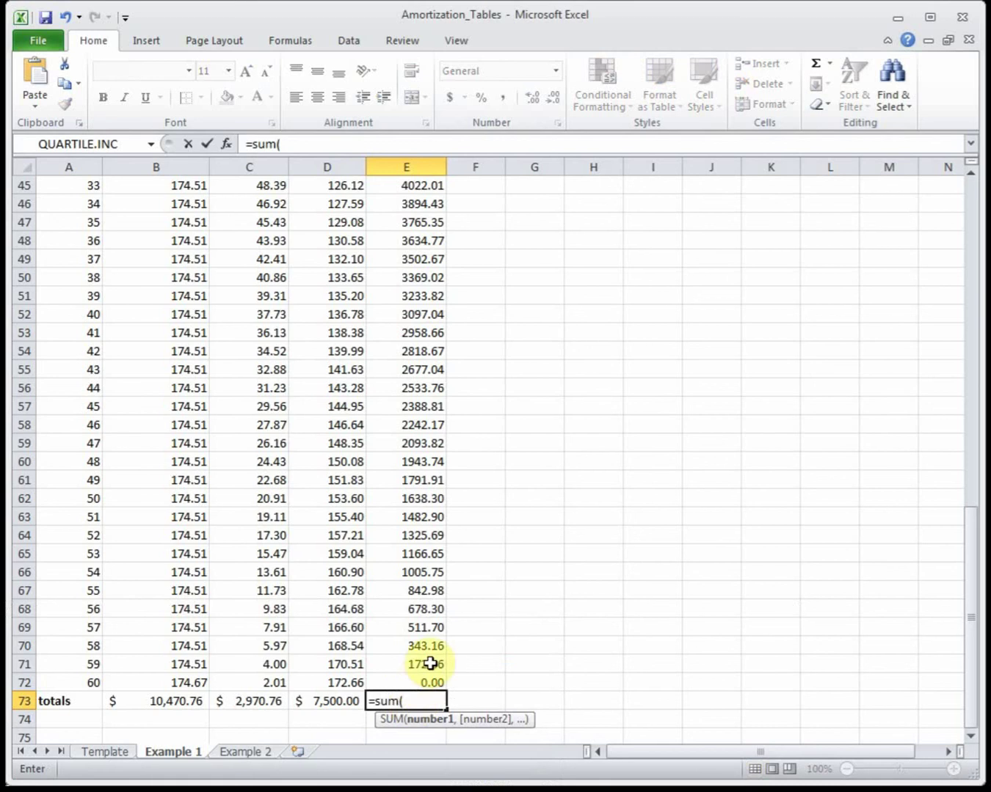
pyautogui.moveTo(427, 681); pyautogui.dragTo(422, 120)
pyautogui.click(529, 540)
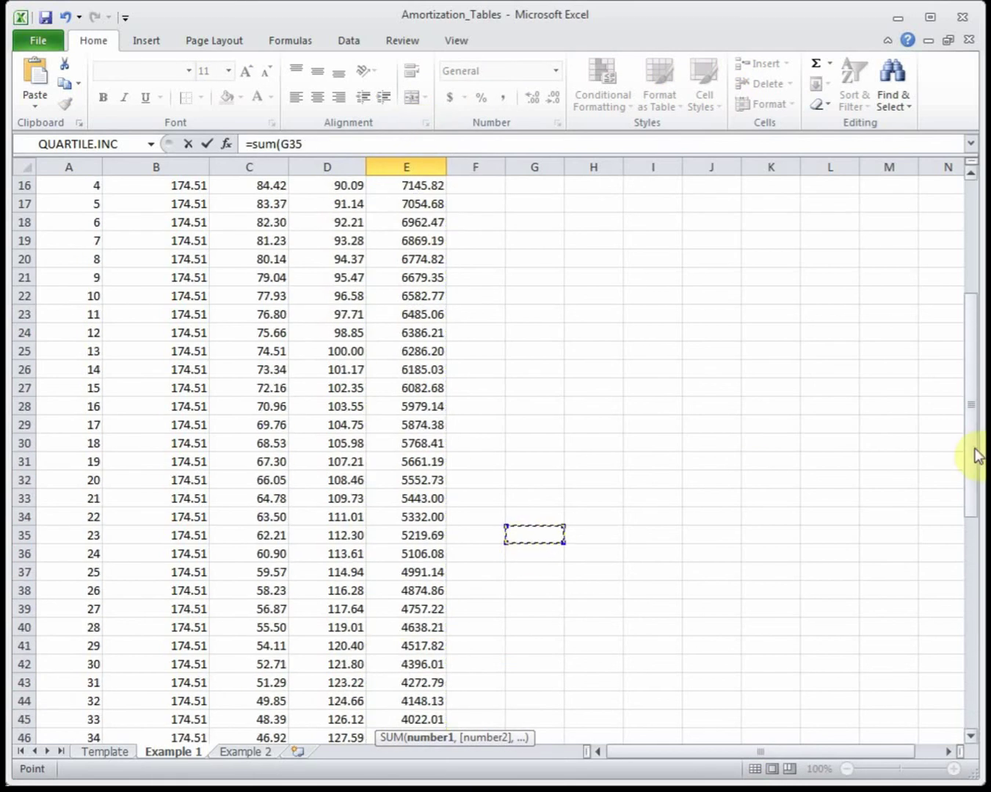
pyautogui.moveTo(972, 449); pyautogui.dragTo(969, 664)
pyautogui.press('BackSpace')
pyautogui.press('BackSpace')
pyautogui.press('BackSpace')
pyautogui.press('BackSpace')
pyautogui.press('BackSpace')
pyautogui.press('BackSpace')
pyautogui.press('BackSpace')
pyautogui.press('BackSpace')
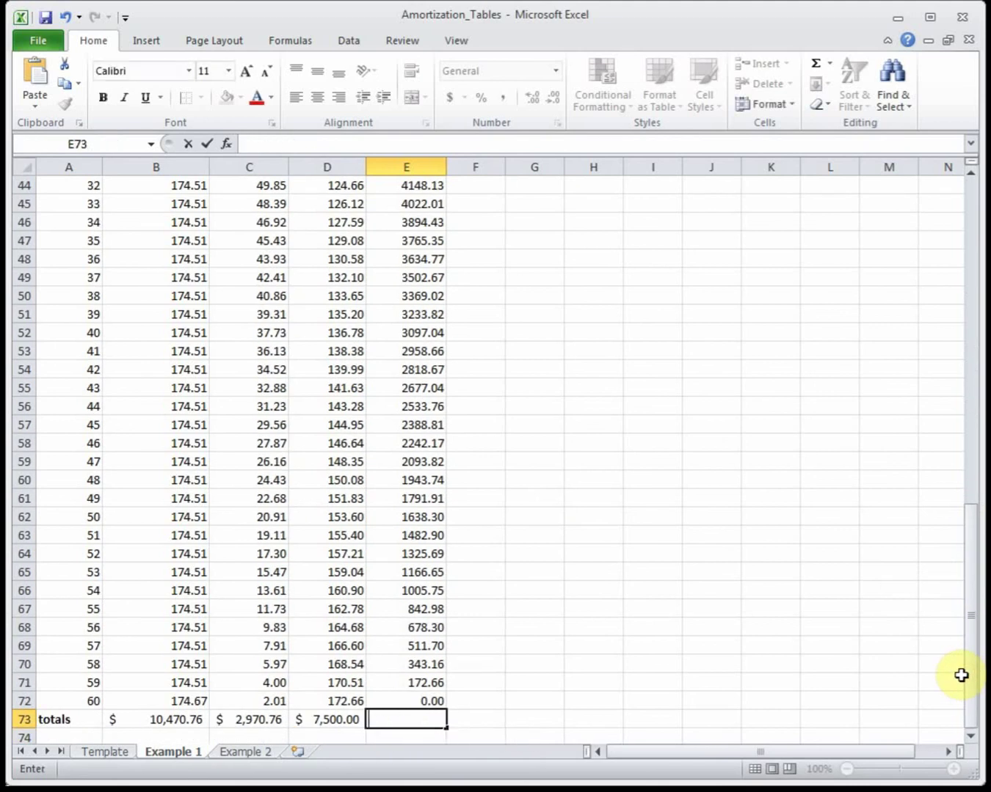
pyautogui.click(969, 736)
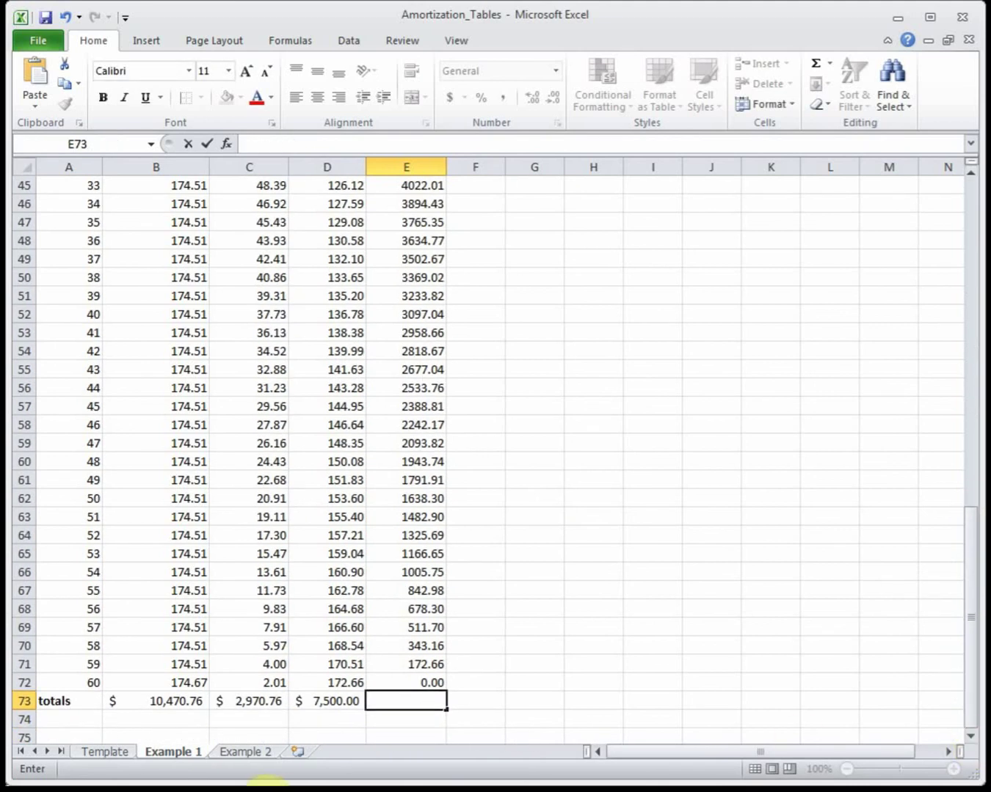
# Step: Make the column totals in cells B73 to D73 bold
pyautogui.moveTo(136, 693); pyautogui.dragTo(317, 700)
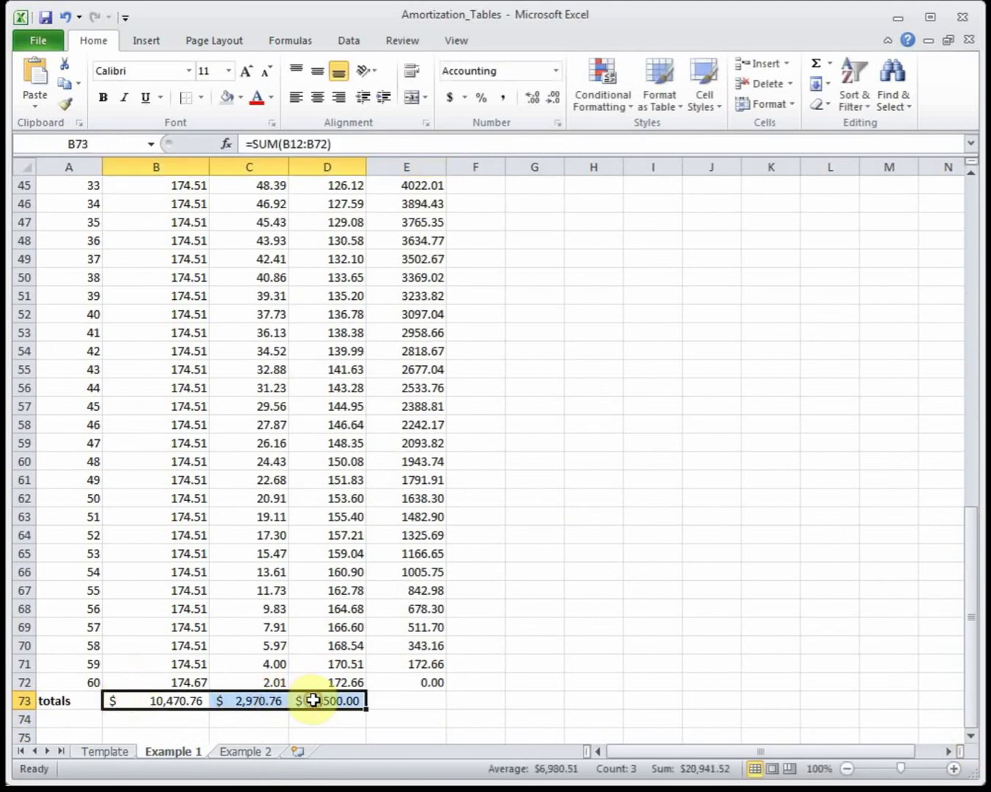
pyautogui.click(197, 700)
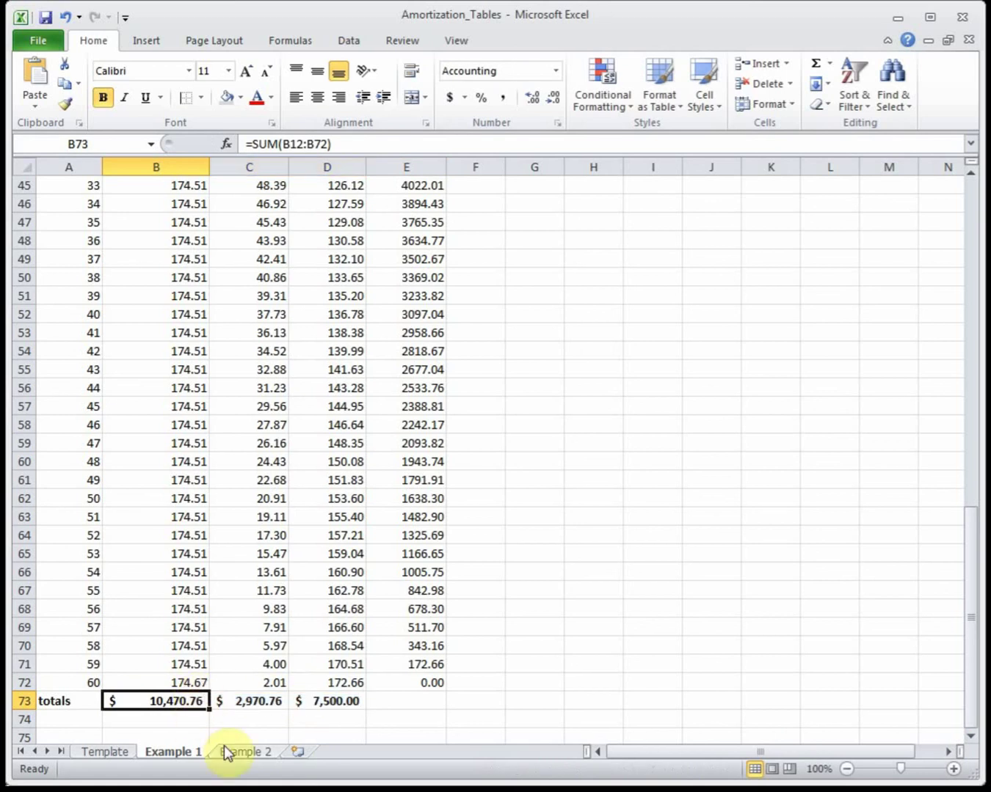
pyautogui.click(337, 715)
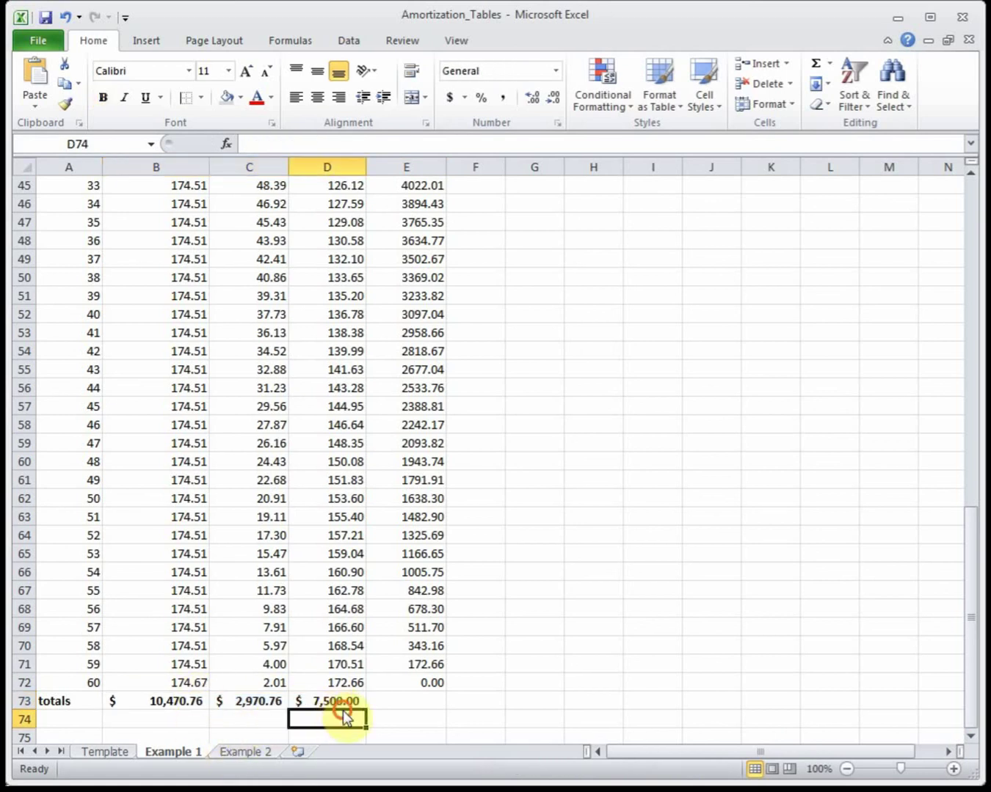
pyautogui.click(342, 703)
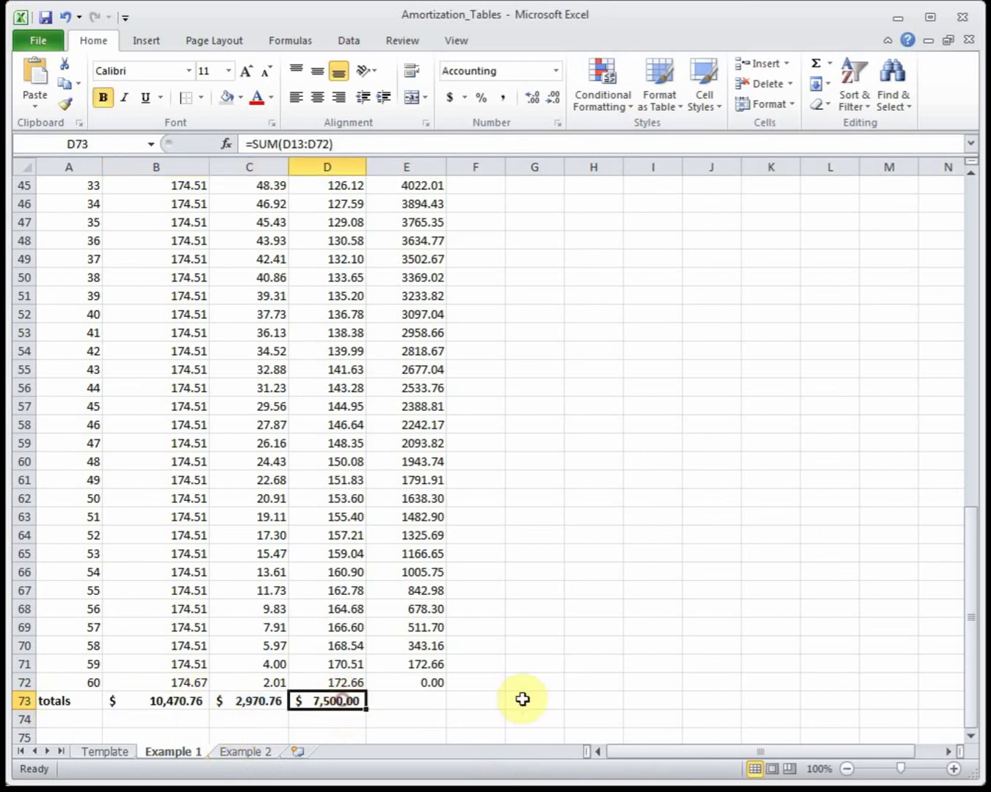
pyautogui.click(249, 700)
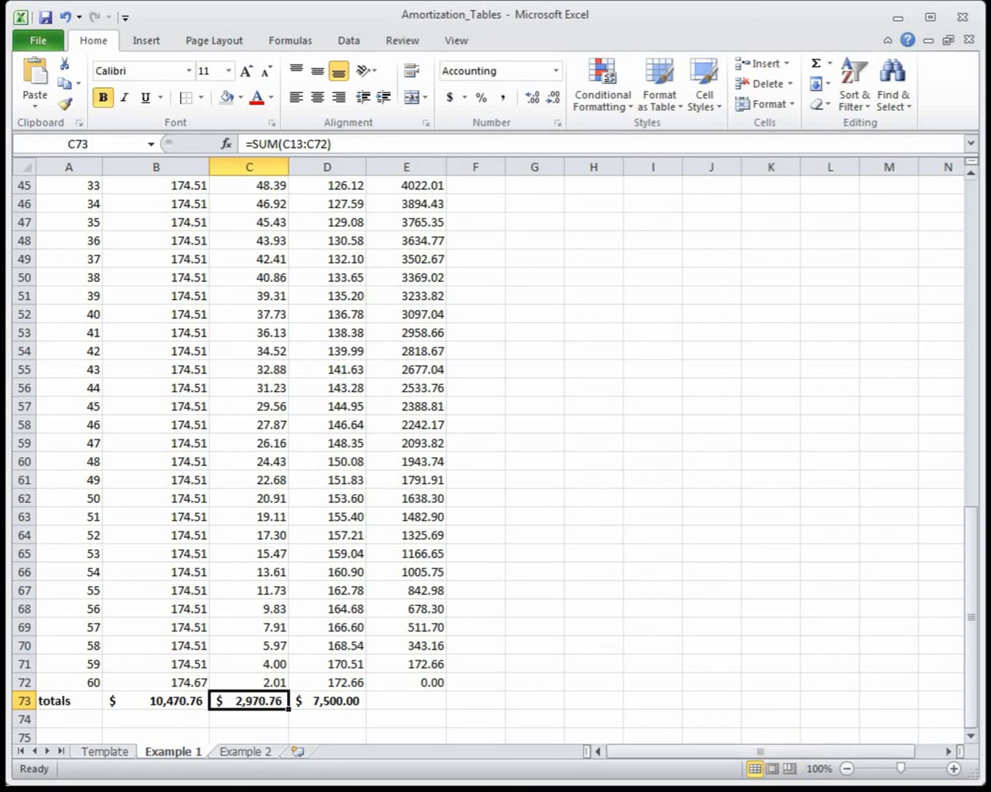
# Step: On the Example 2 sheet, calculate the 5% down payment in cell A7 with =8000*0.05
pyautogui.moveTo(967, 610); pyautogui.dragTo(967, 223)
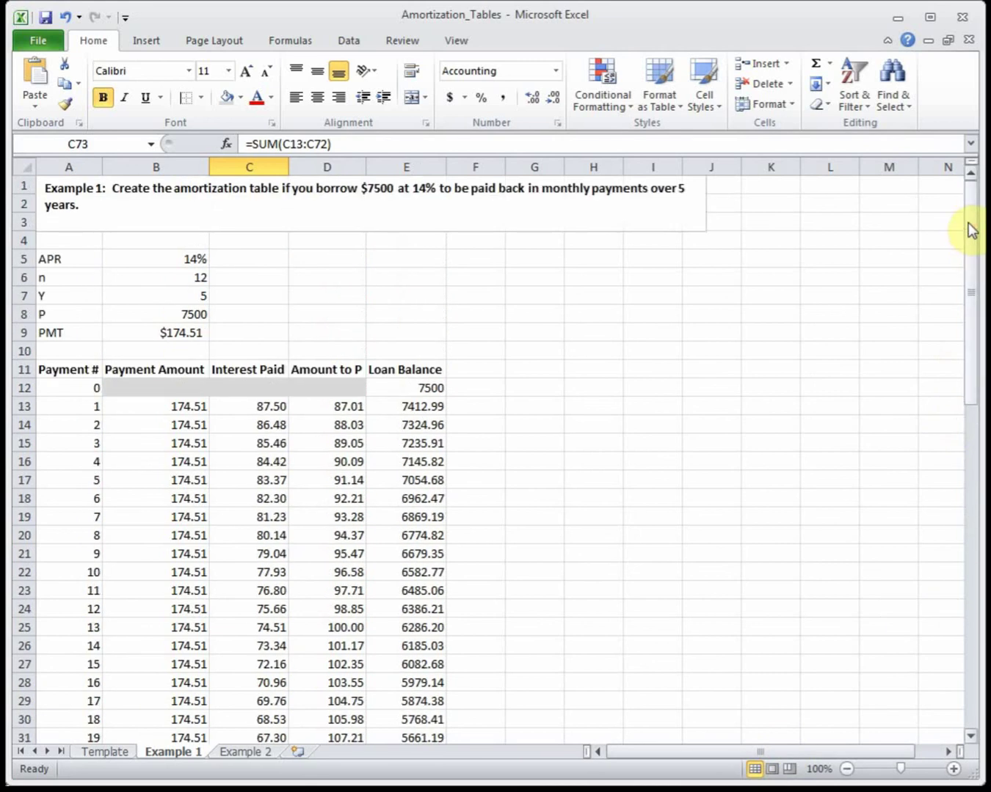
pyautogui.click(234, 751)
pyautogui.click(75, 294)
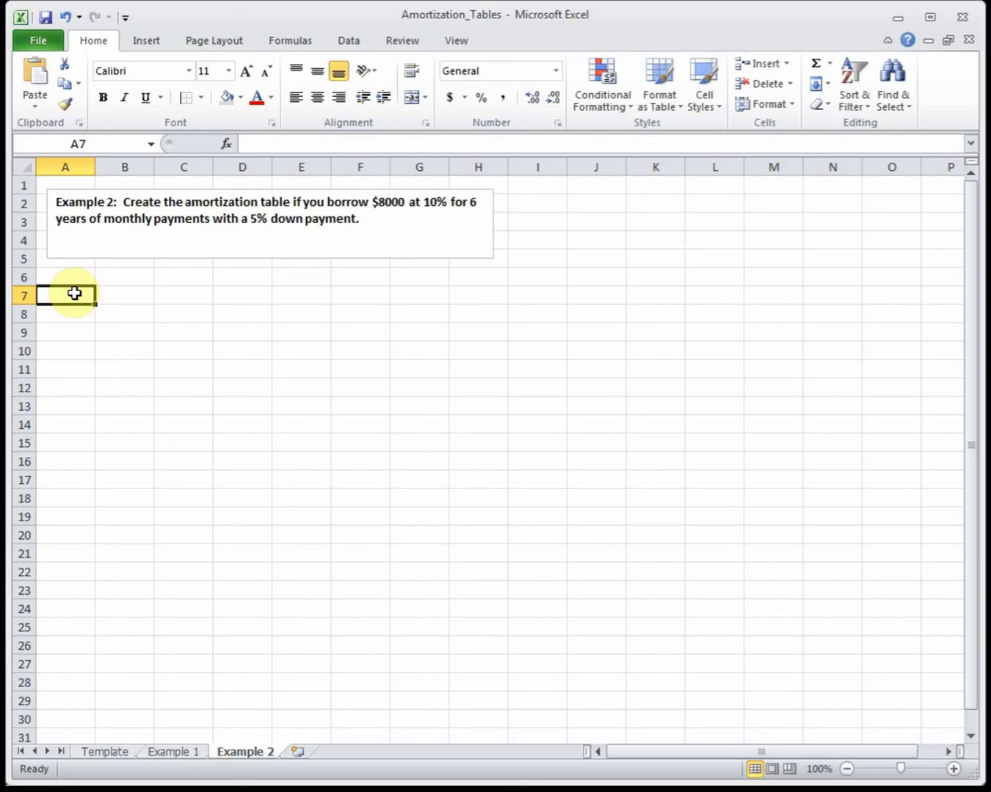
pyautogui.write('=')
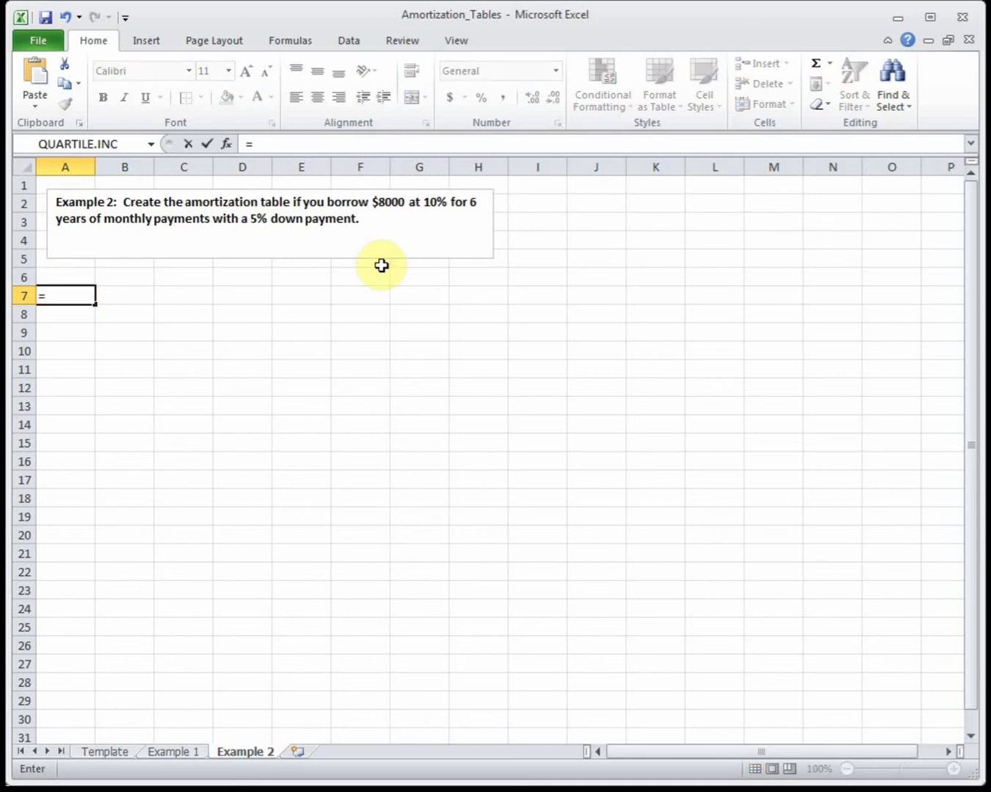
pyautogui.write('8000')
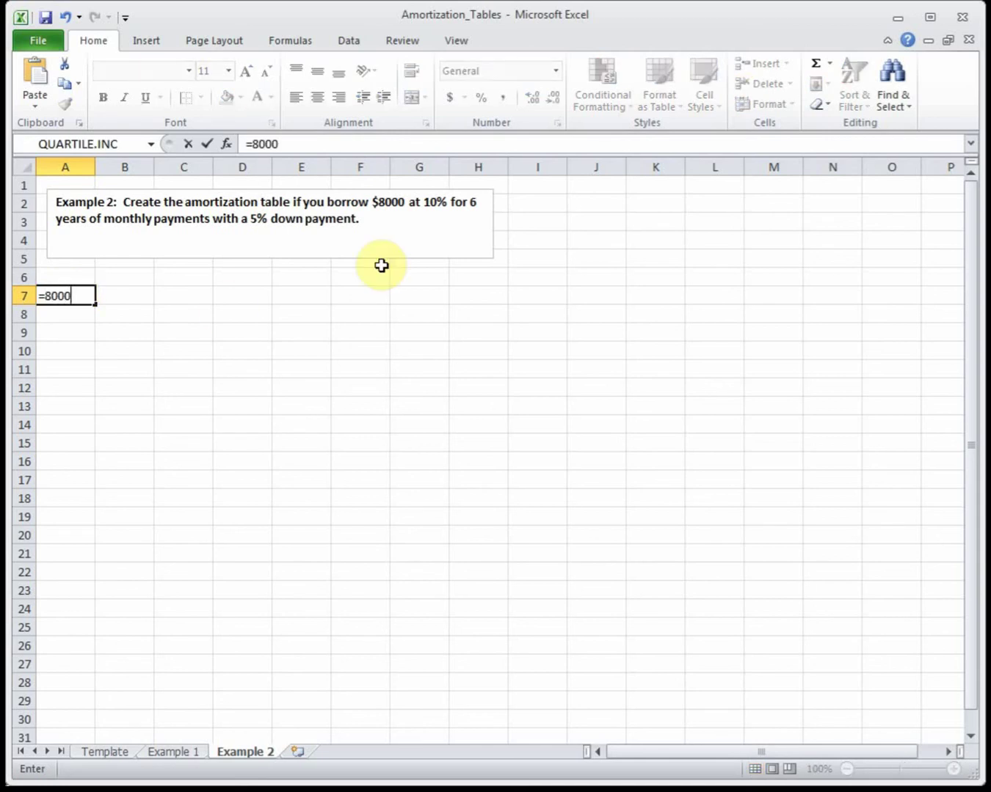
pyautogui.write('*.05')
pyautogui.press('Return')
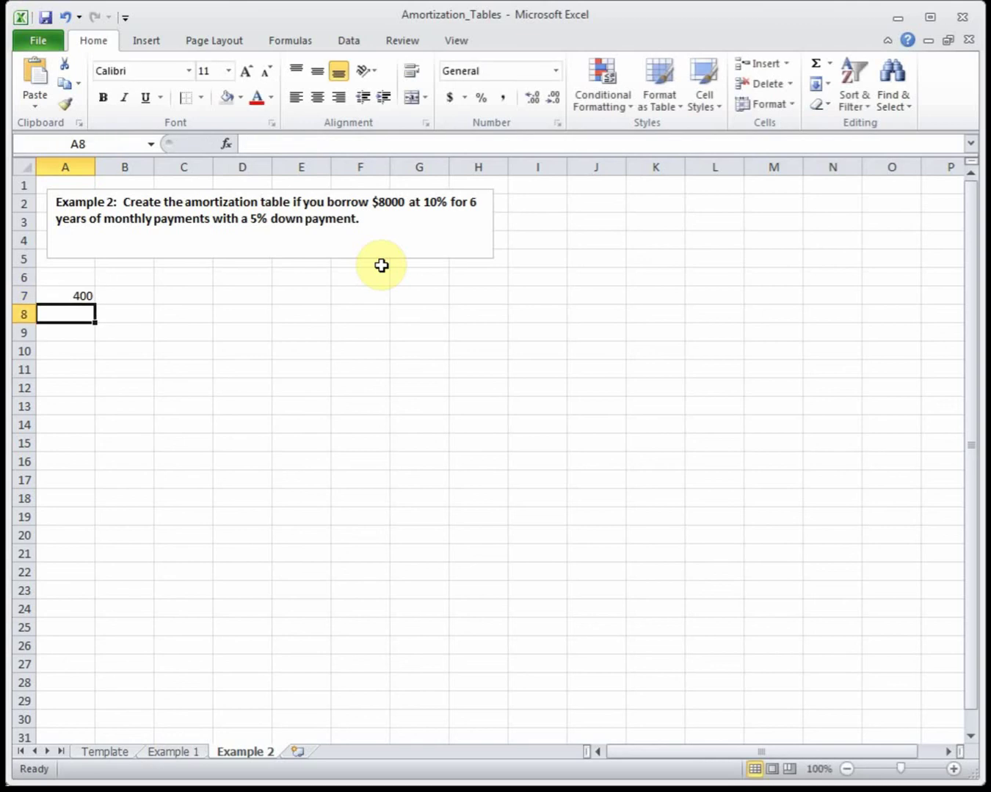
# Step: Calculate the loan amount after the down payment in cell A8 with =8000-400
pyautogui.write('=8000')
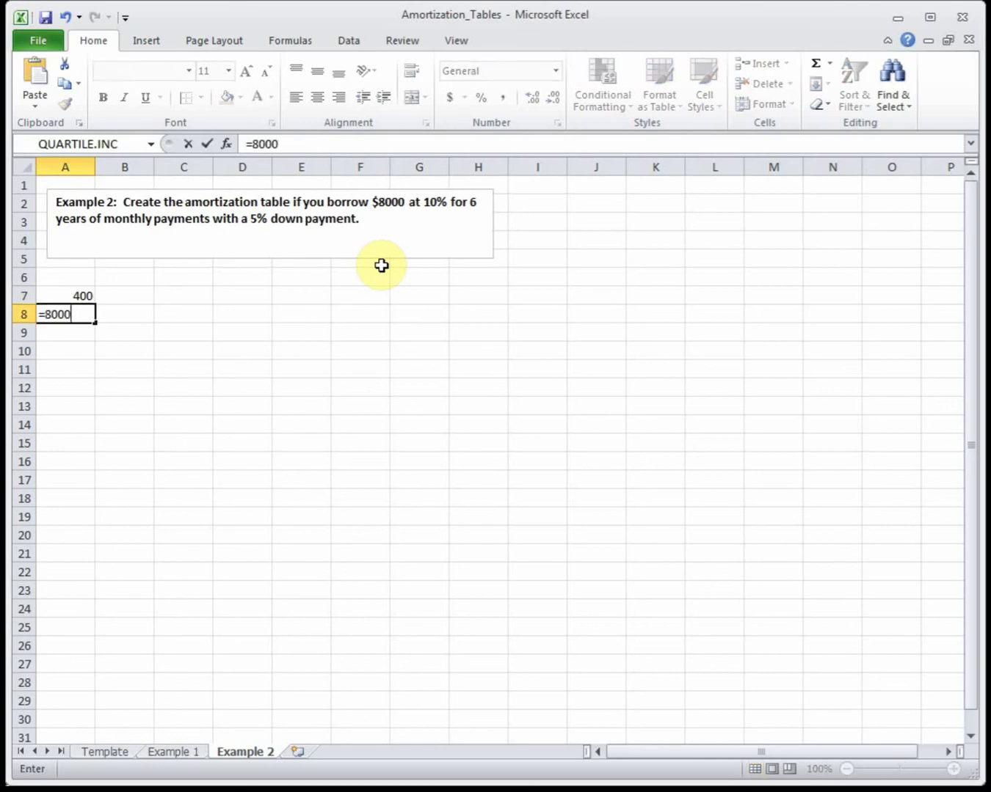
pyautogui.write('-400')
pyautogui.press('Return')
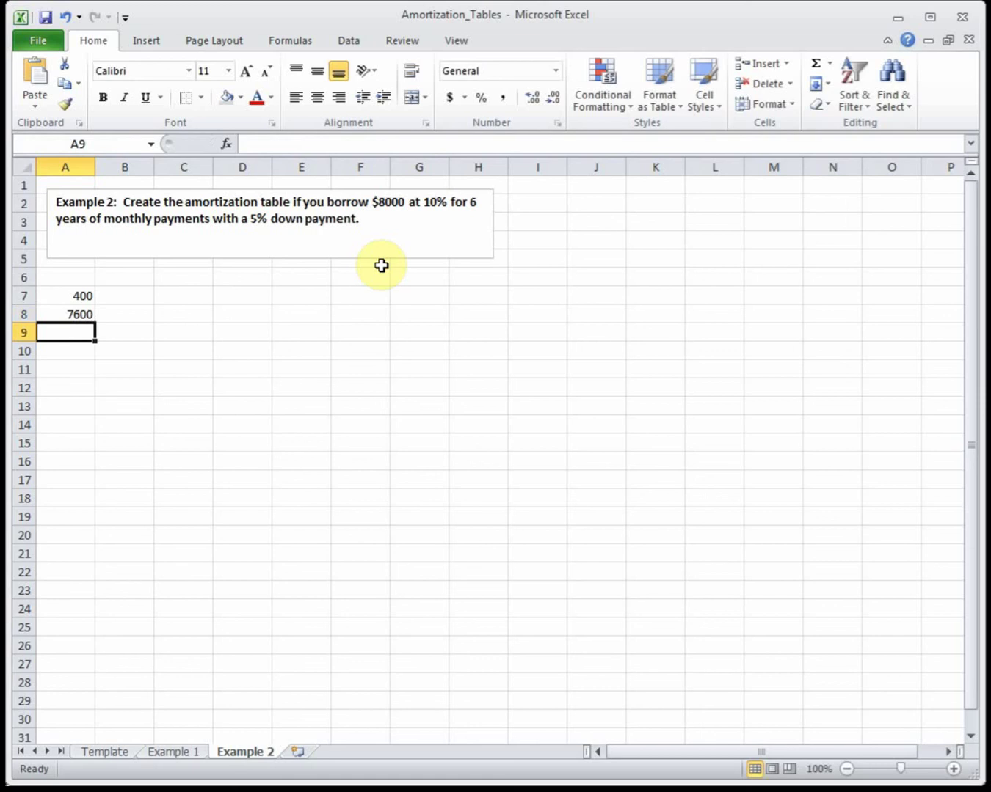
pyautogui.press('Up')
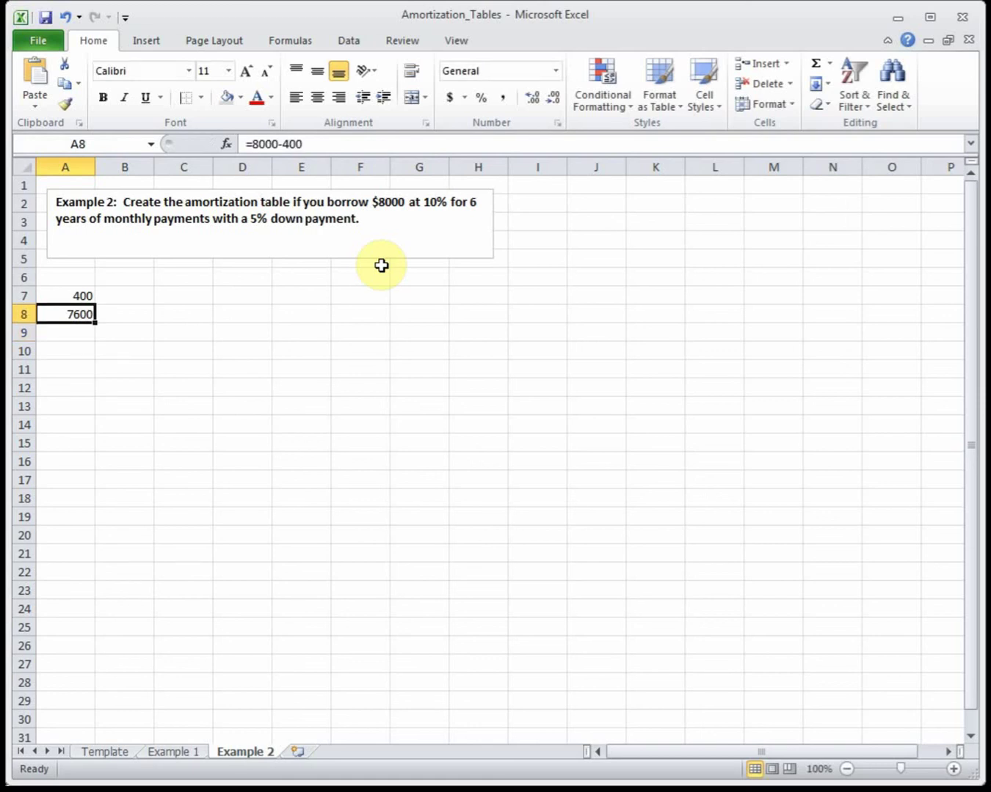
pyautogui.press('Up')
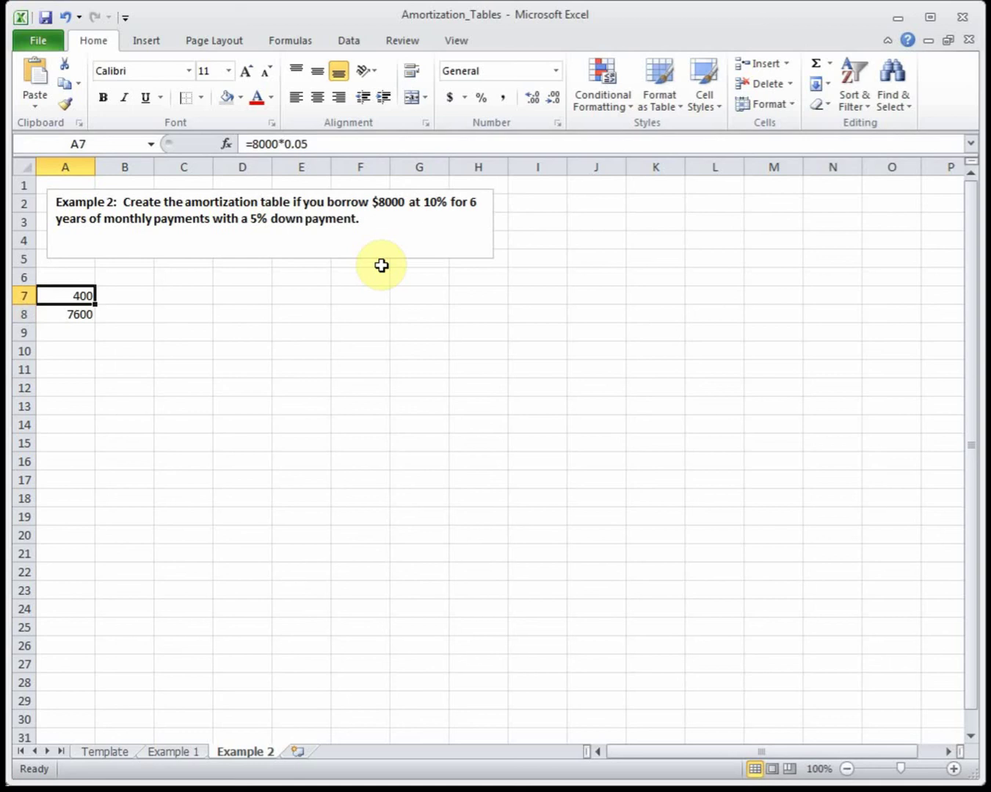
pyautogui.press('Down')
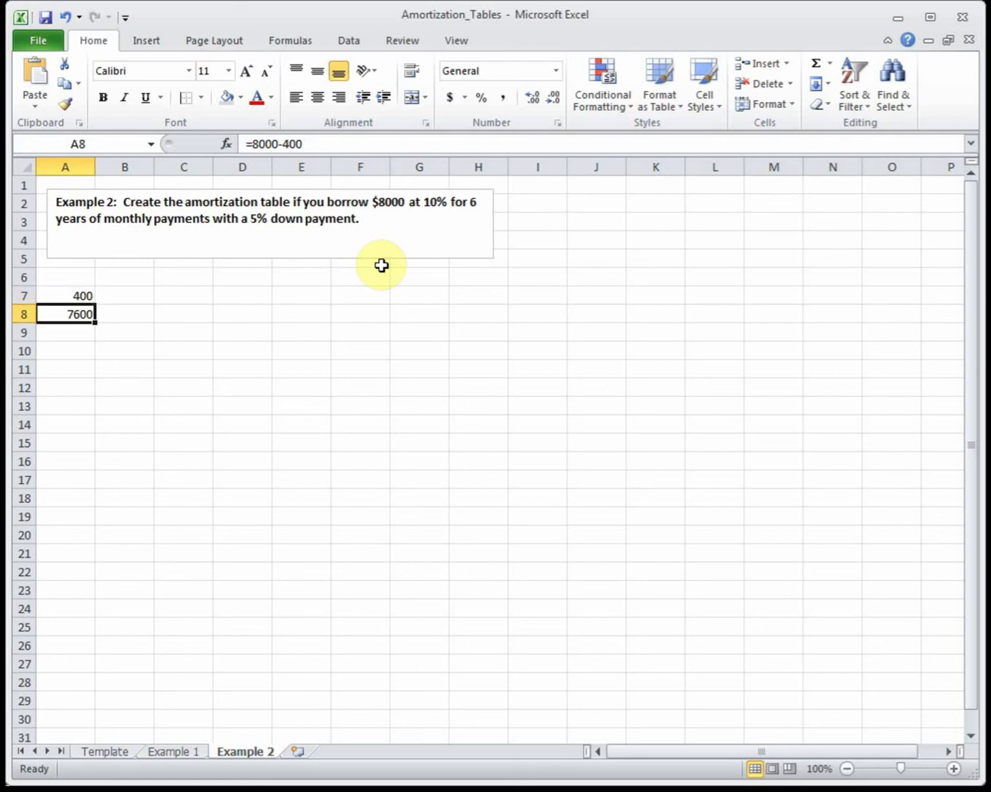
# Step: Enter the labels APR, n, Y and P in cells A10 to A13
pyautogui.press('Down')
pyautogui.press('Down')
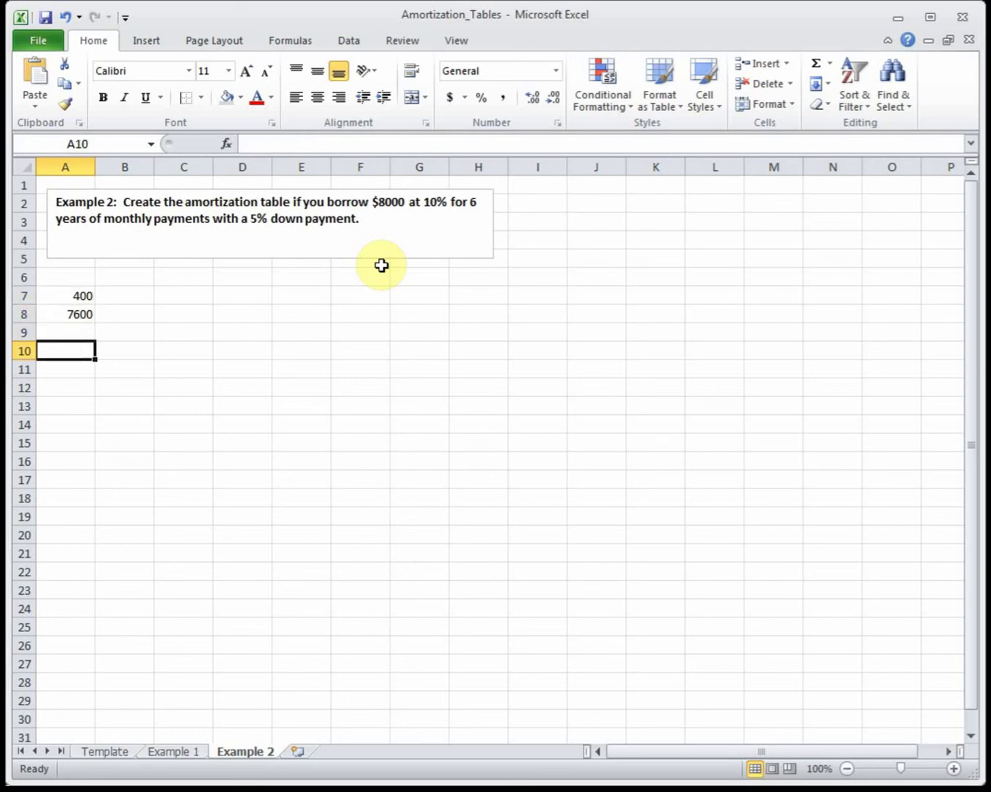
pyautogui.write('APR')
pyautogui.press('Return')
pyautogui.write('n')
pyautogui.press('Return')
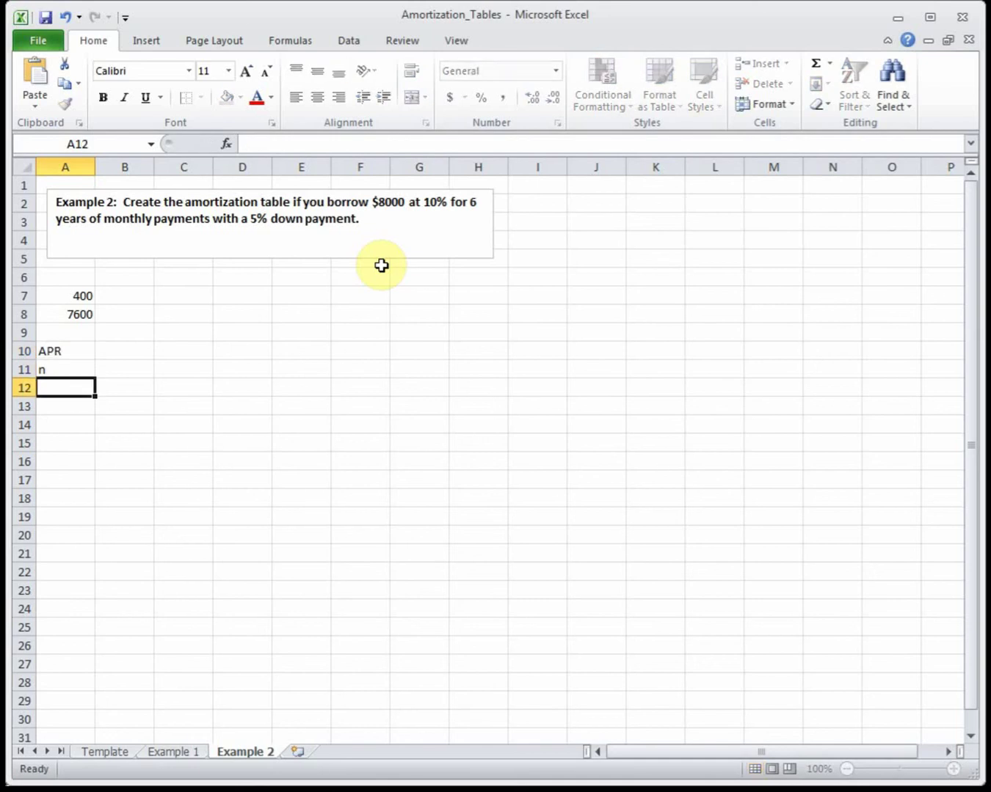
pyautogui.write('Y')
pyautogui.press('Return')
pyautogui.write('P')
pyautogui.press('Return')
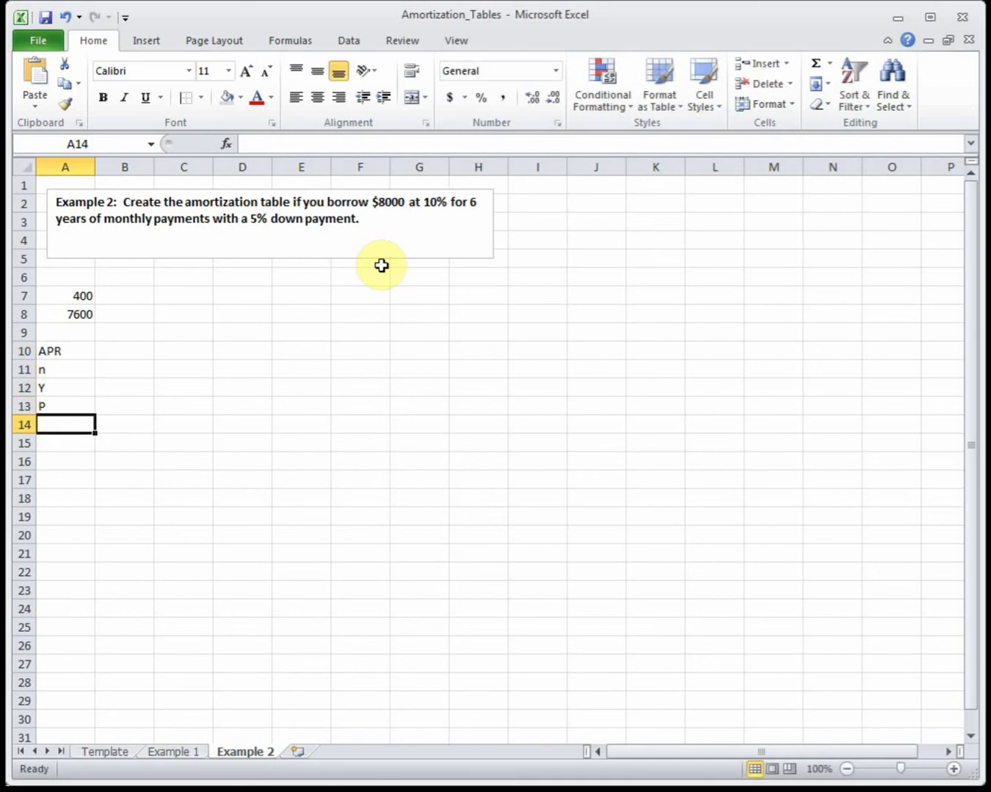
pyautogui.write('FV')
pyautogui.press('Tab')
pyautogui.write('=')
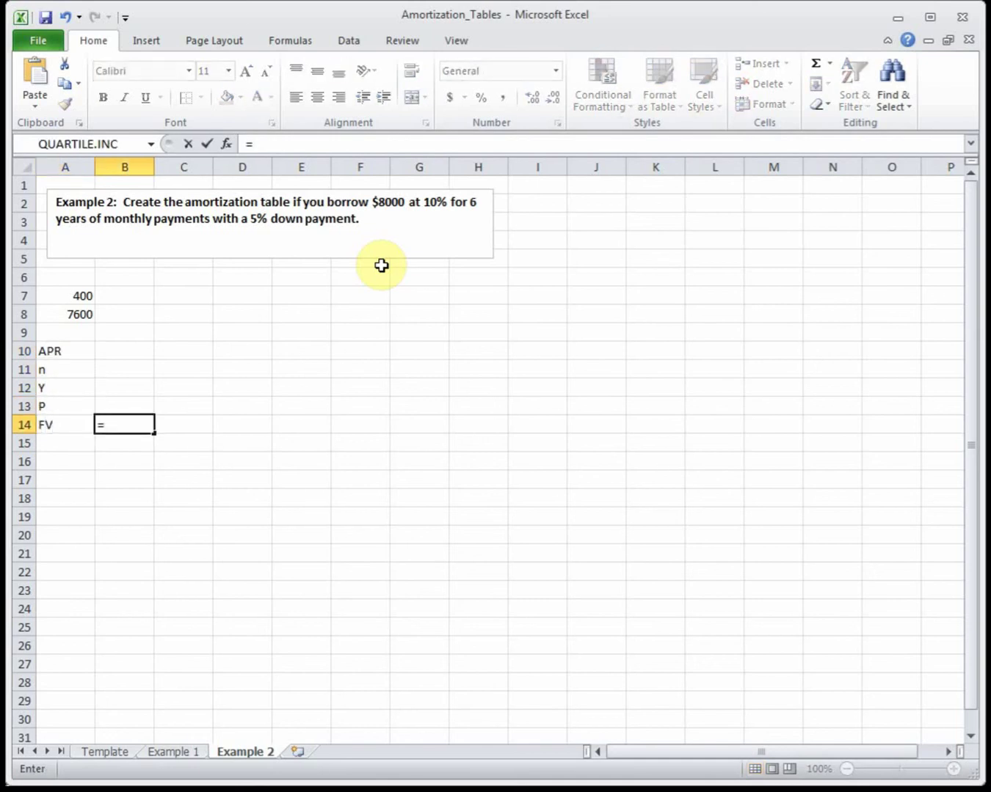
pyautogui.write('FV')
pyautogui.press('BackSpace')
pyautogui.press('BackSpace')
pyautogui.press('BackSpace')
pyautogui.press('Left')
# Step: Label cell A14 as PMT, directly below the P label
pyautogui.write('PO')
pyautogui.press('BackSpace')
pyautogui.write('MT')
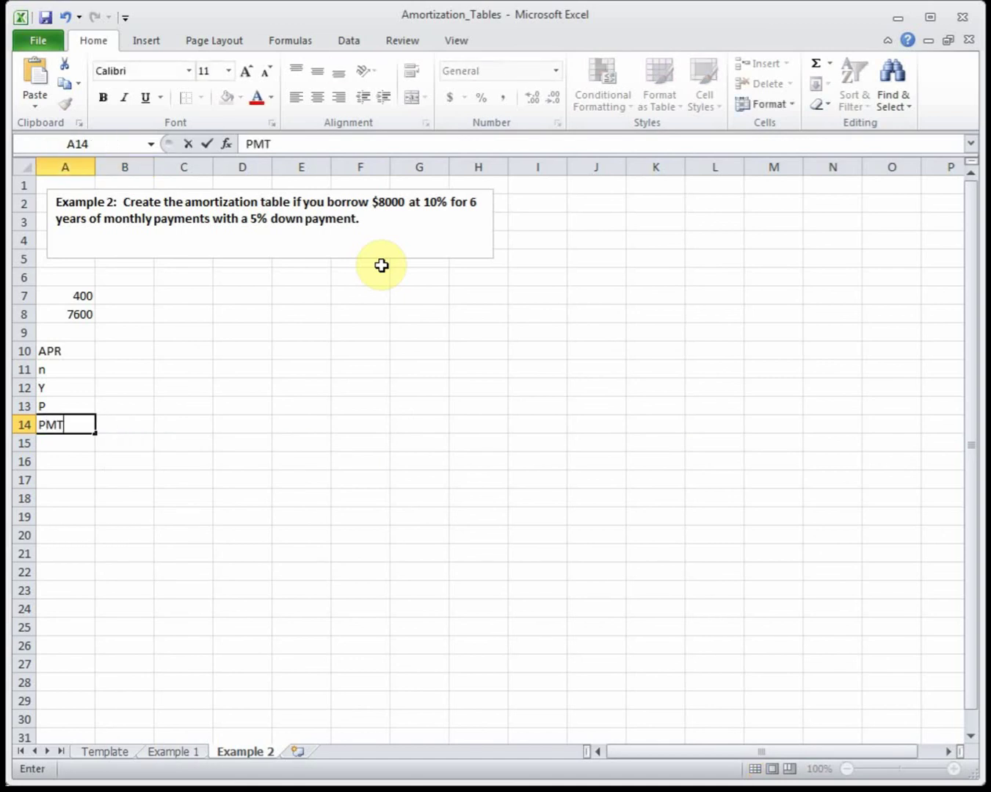
# Step: Enter the monthly payment formula =PMT(B10/B11,B11*B12,-B13) in cell B14
pyautogui.press('Tab')
pyautogui.write('=P')
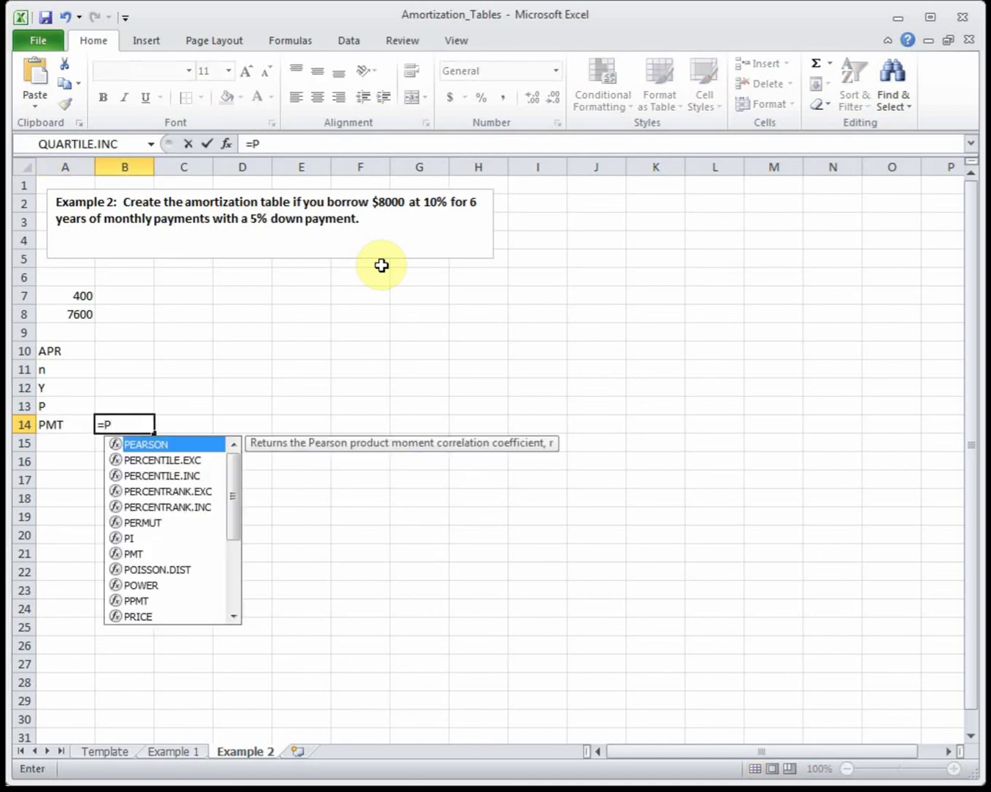
pyautogui.write('MT(')
pyautogui.click(135, 350)
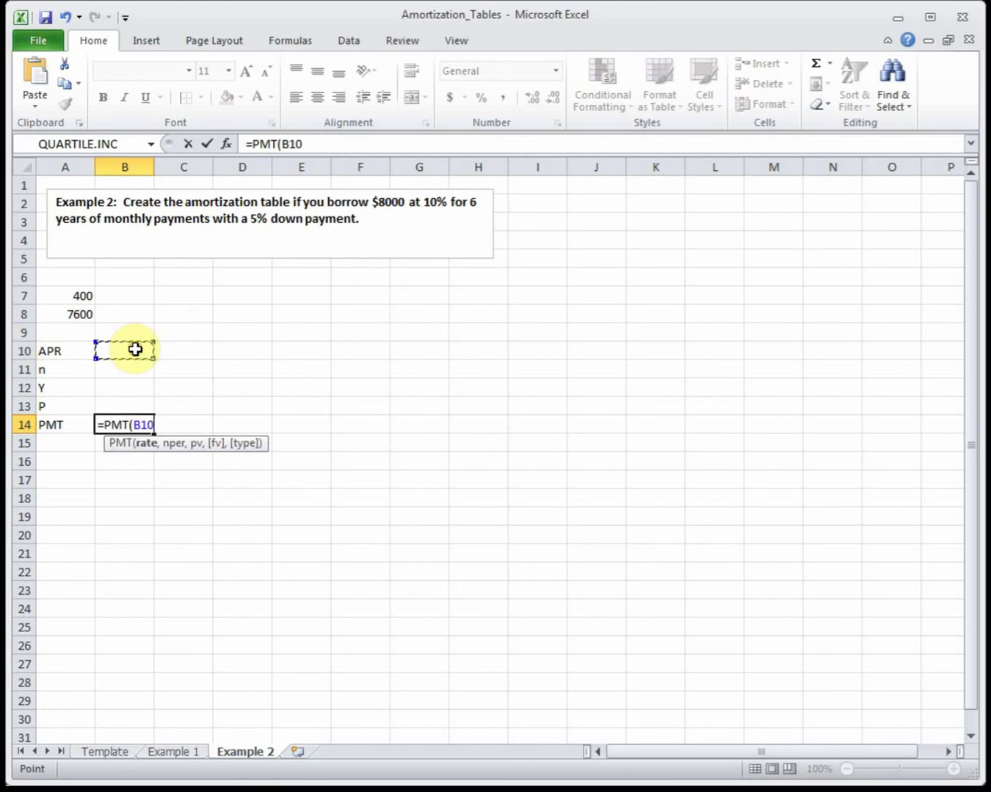
pyautogui.write('/')
pyautogui.click(137, 372)
pyautogui.write(',')
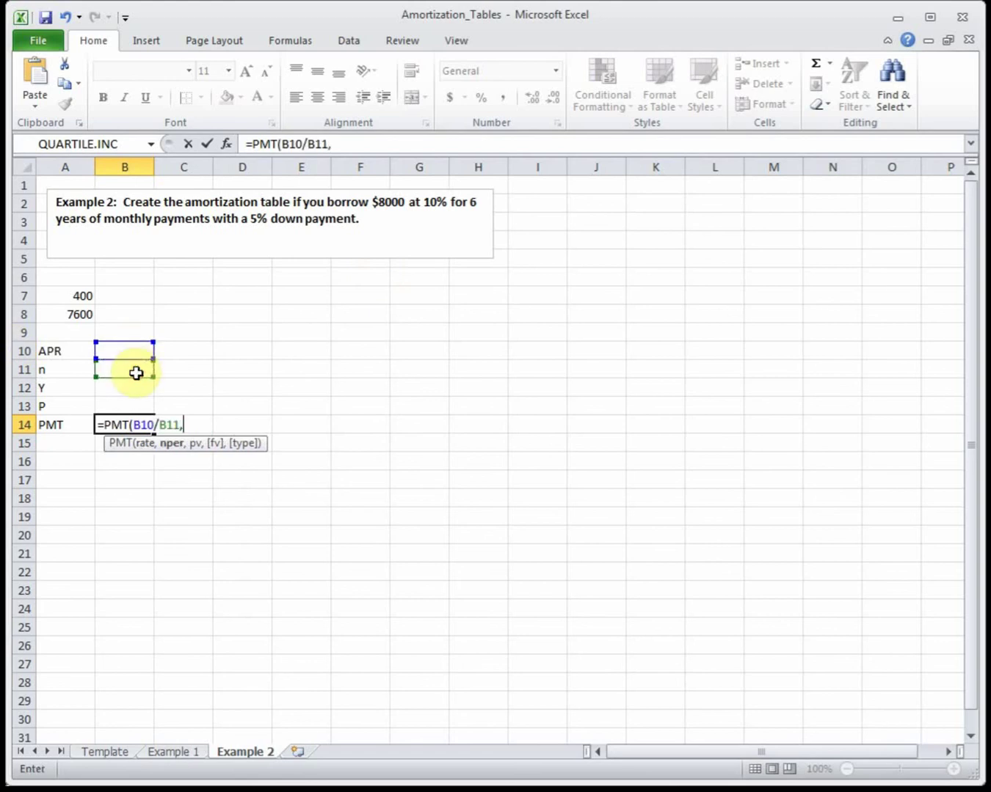
pyautogui.click(135, 372)
pyautogui.write('*')
pyautogui.click(141, 393)
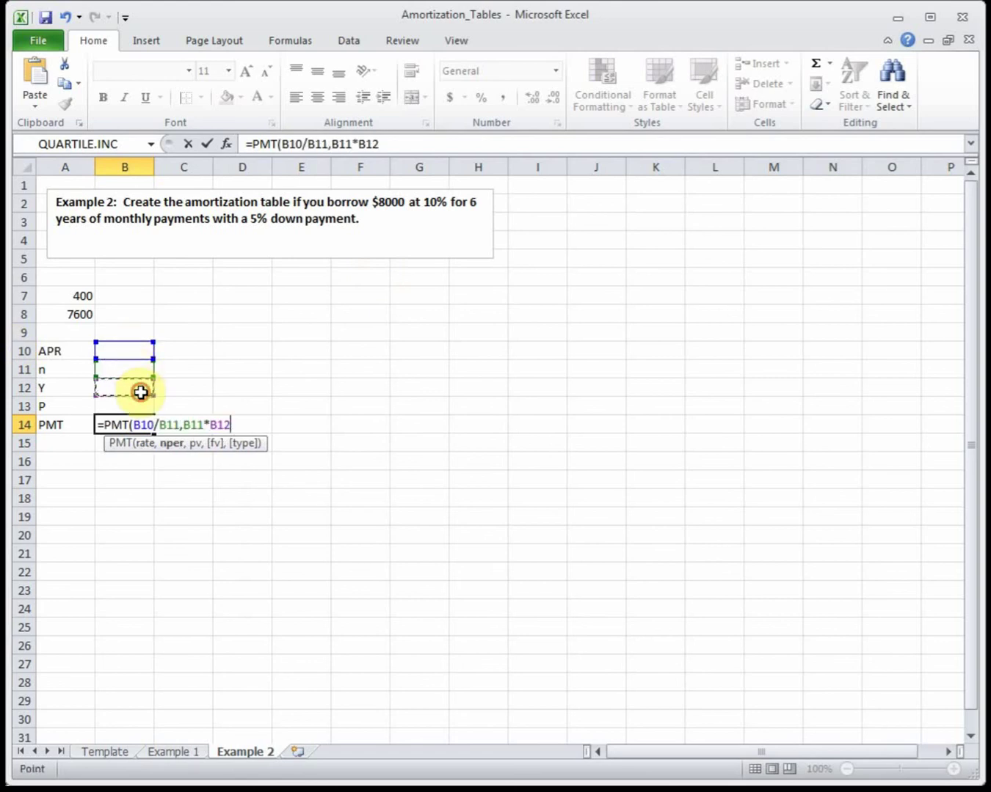
pyautogui.write(',-')
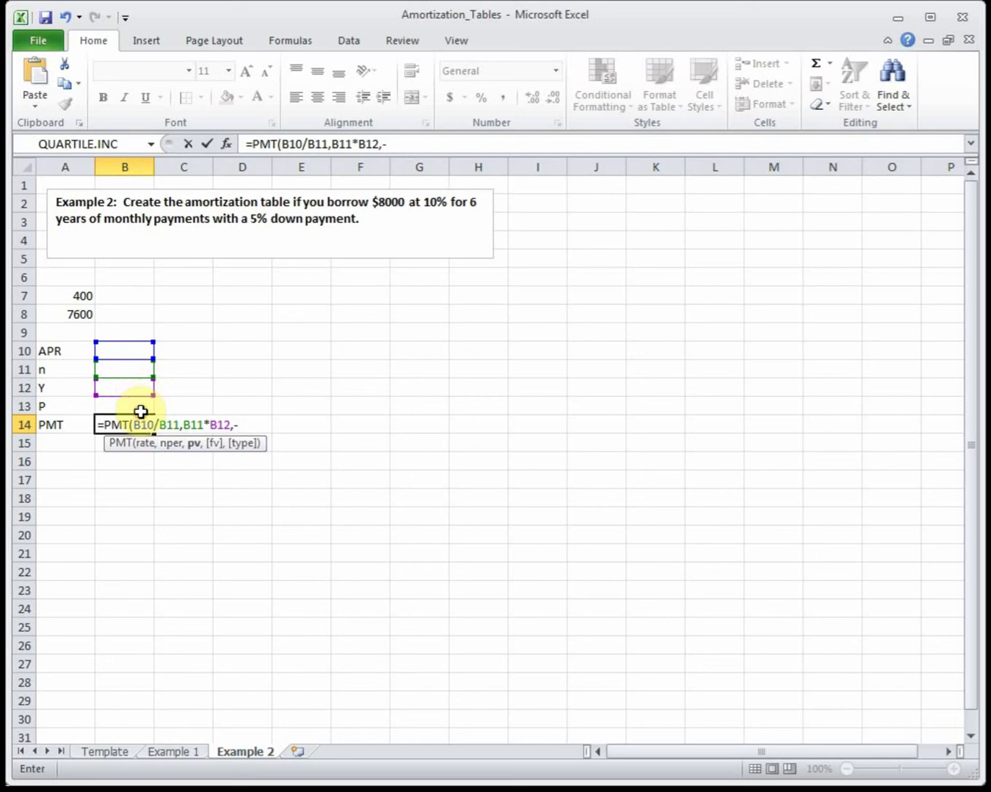
pyautogui.click(141, 409)
pyautogui.write(')')
pyautogui.press('Return')
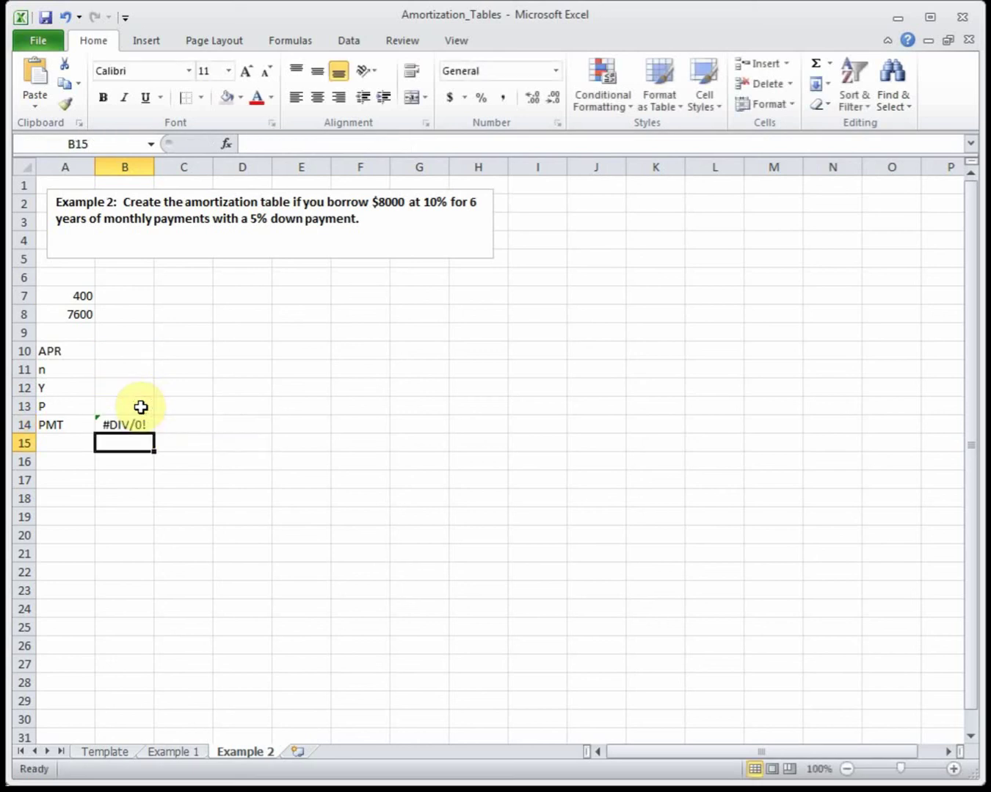
# Step: Enter the loan inputs 10%, 12, 6 and 7600 in cells B10 to B13 beside APR, n, Y and P
pyautogui.click(141, 351)
pyautogui.write('1')
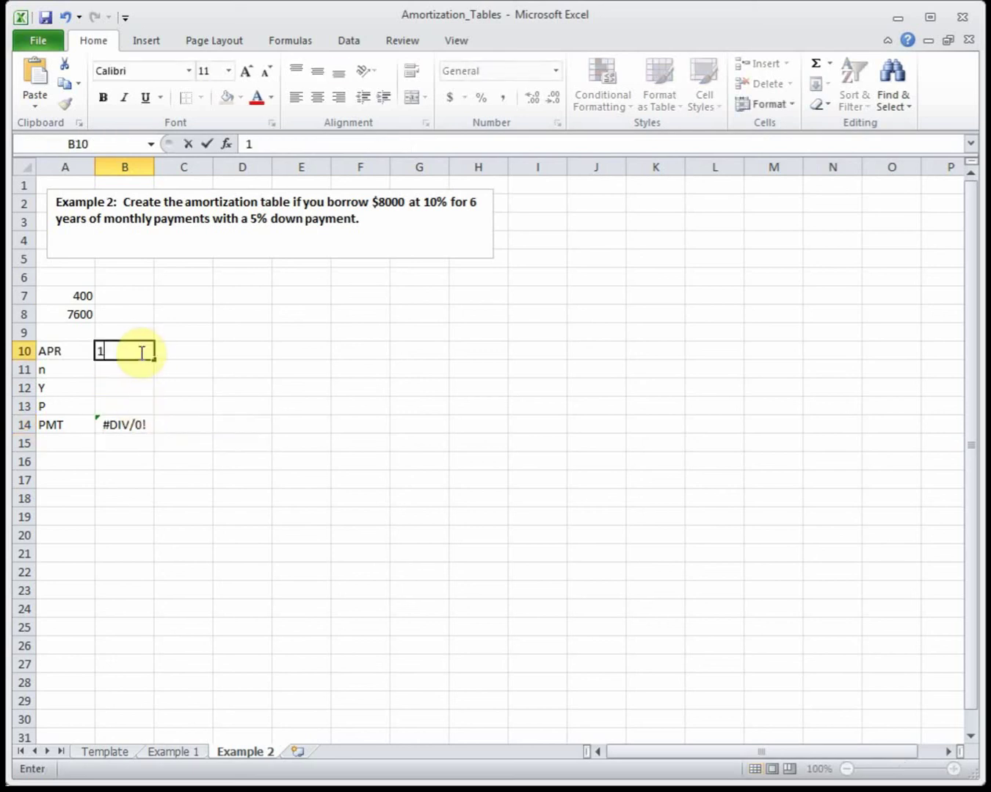
pyautogui.write('0%')
pyautogui.press('Return')
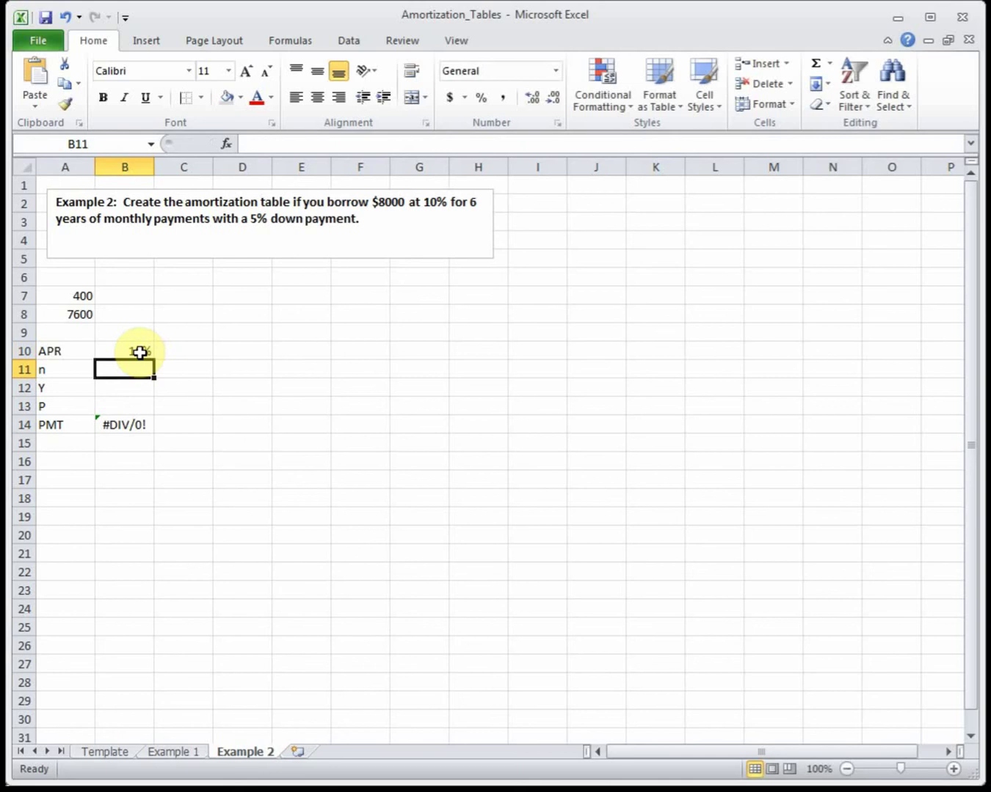
pyautogui.write('12')
pyautogui.press('Return')
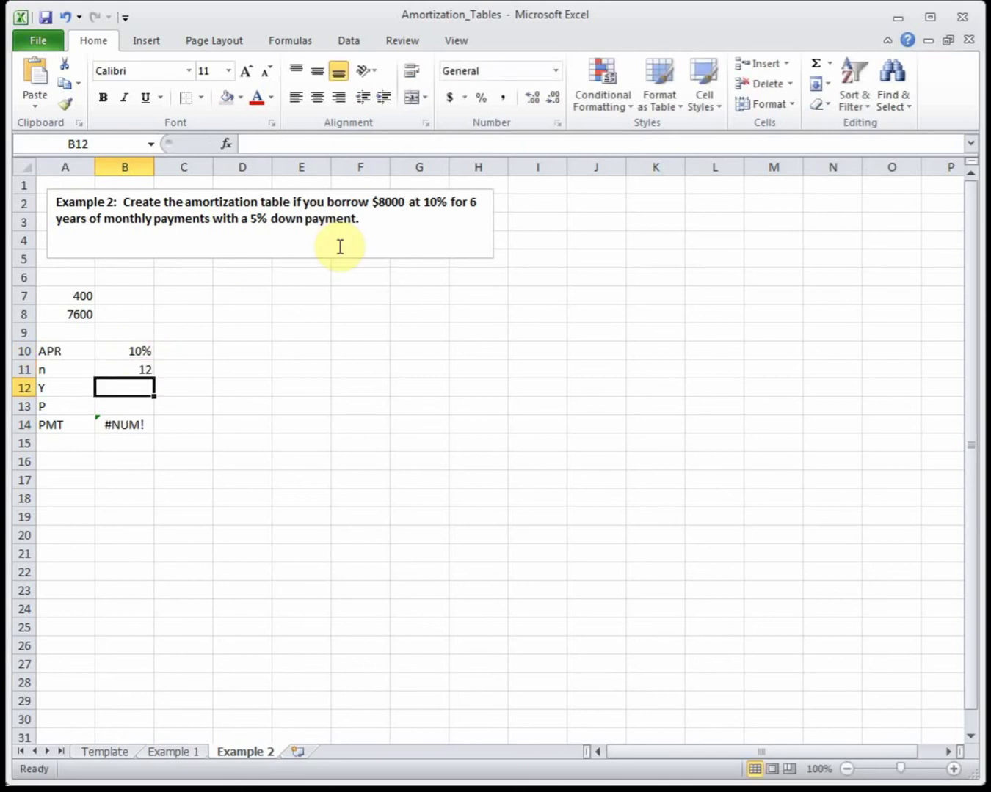
pyautogui.write('6')
pyautogui.press('Return')
pyautogui.write('7600')
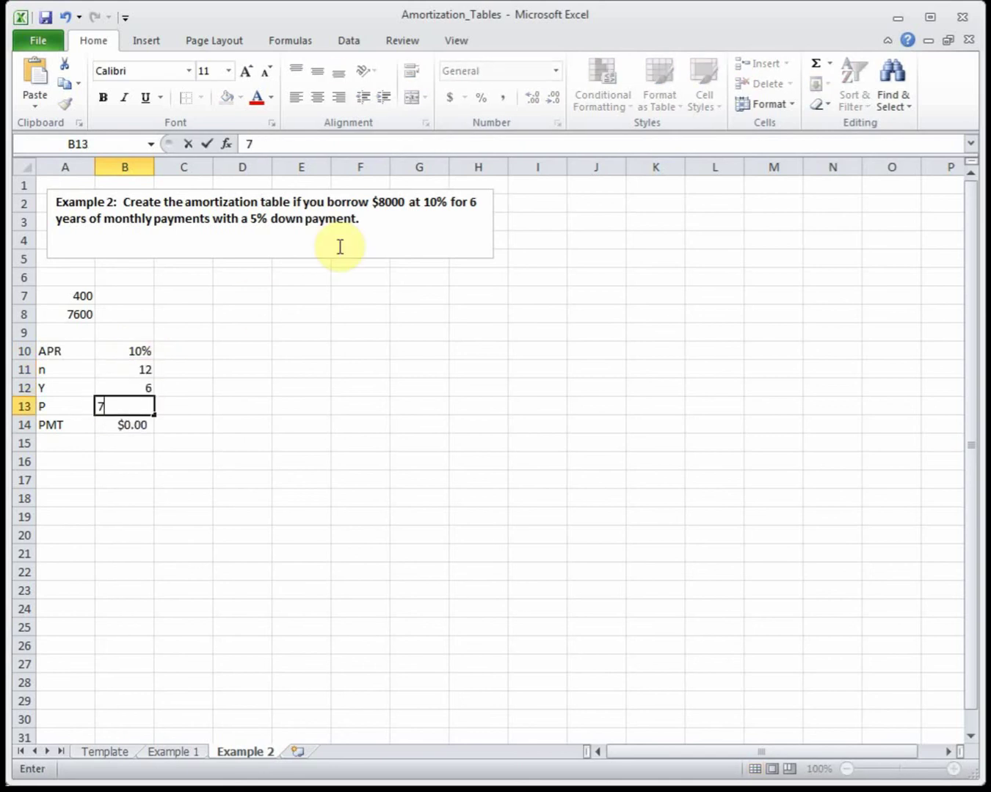
pyautogui.press('Return')
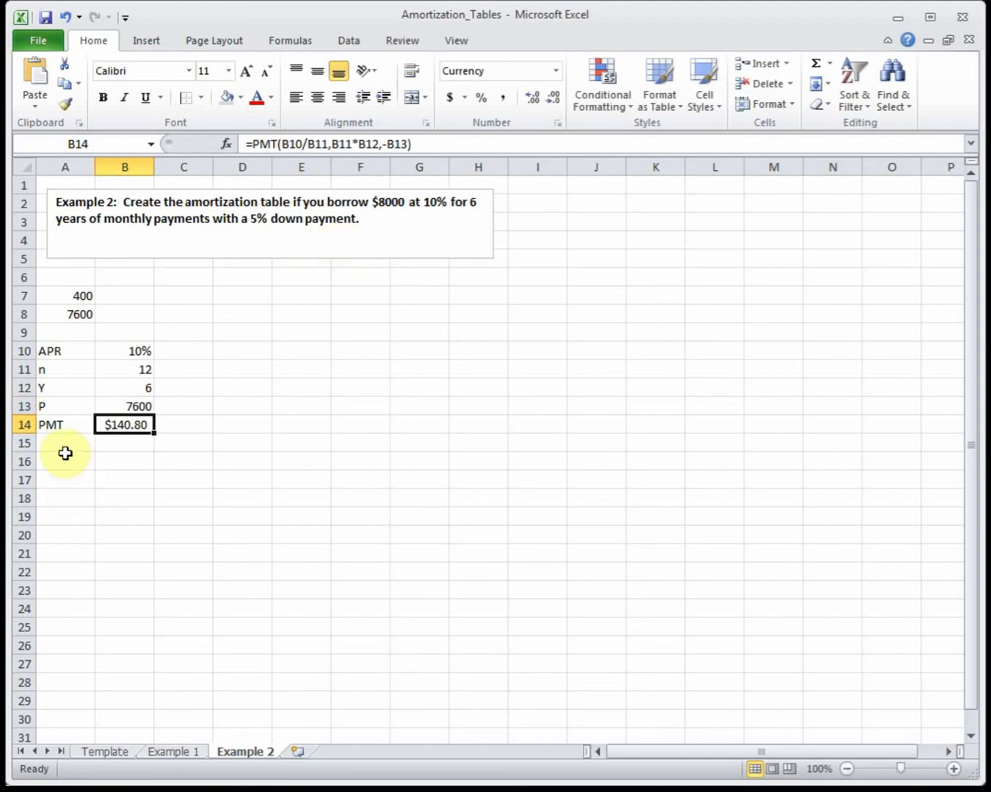
# Step: Make row 16 bold and enter the headers Payment # in A16 and Payment Amount in B16
pyautogui.click(16, 459)
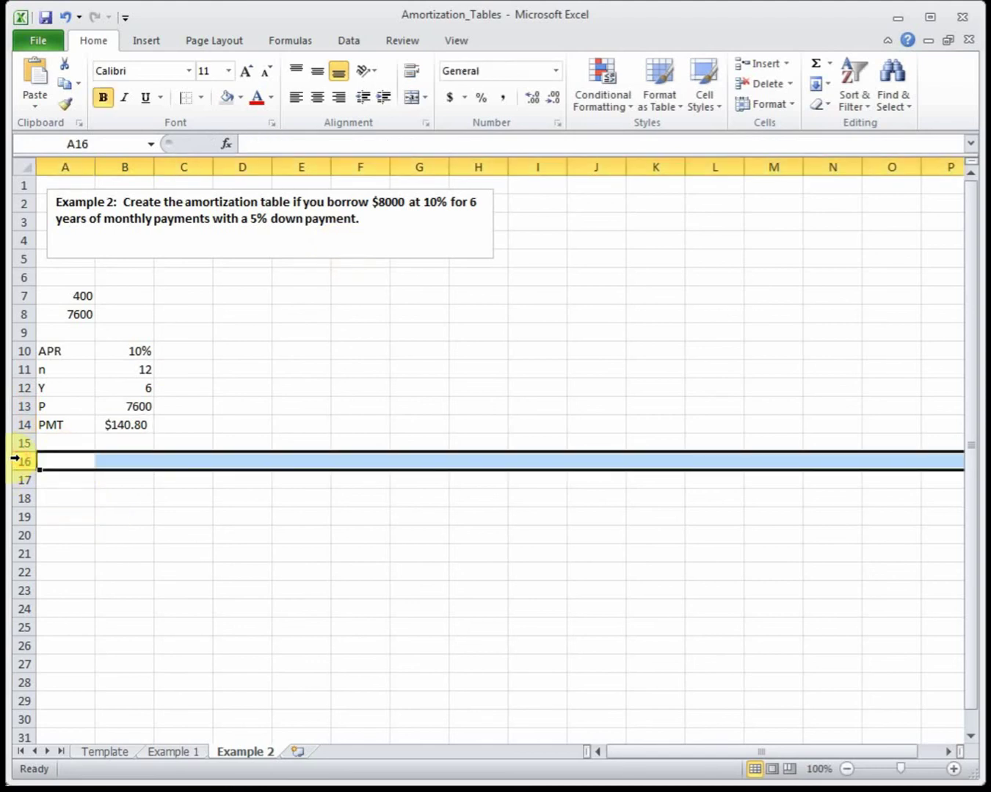
pyautogui.click(80, 460)
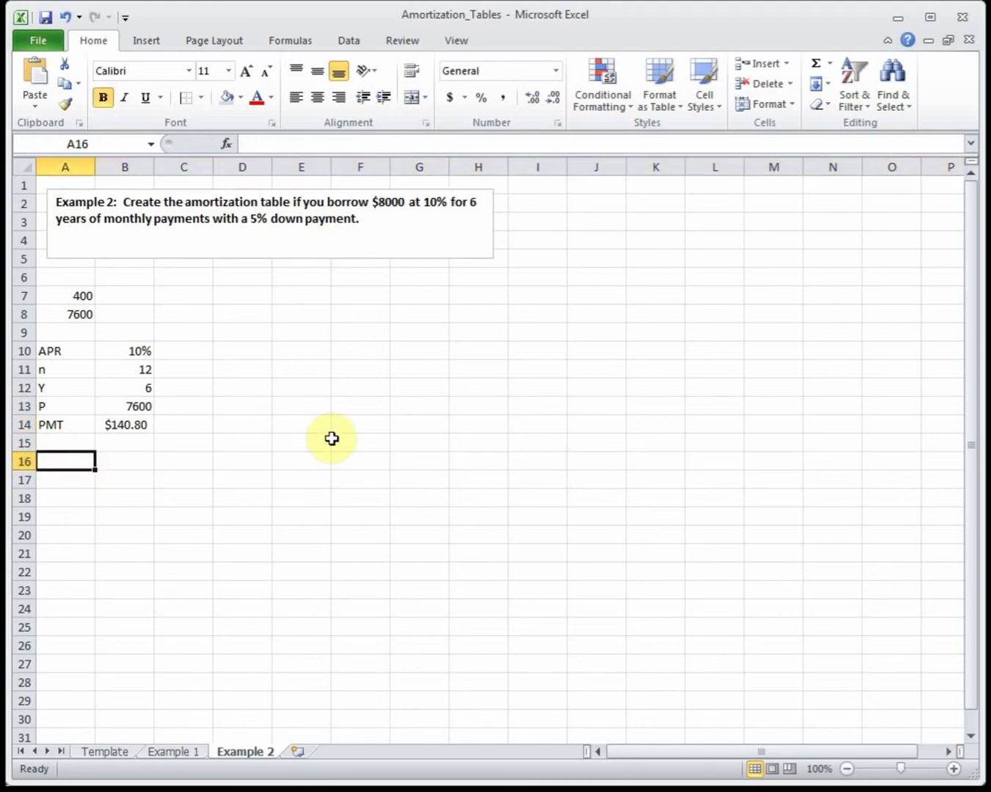
pyautogui.write('Payment')
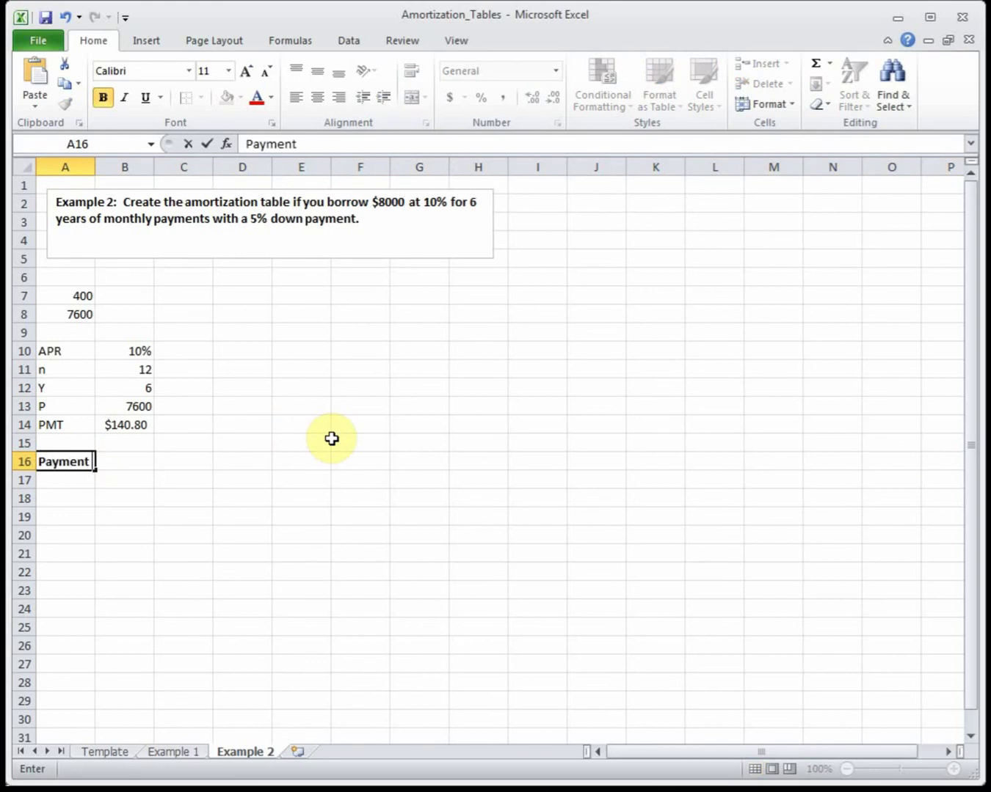
pyautogui.write(' #')
pyautogui.press('Tab')
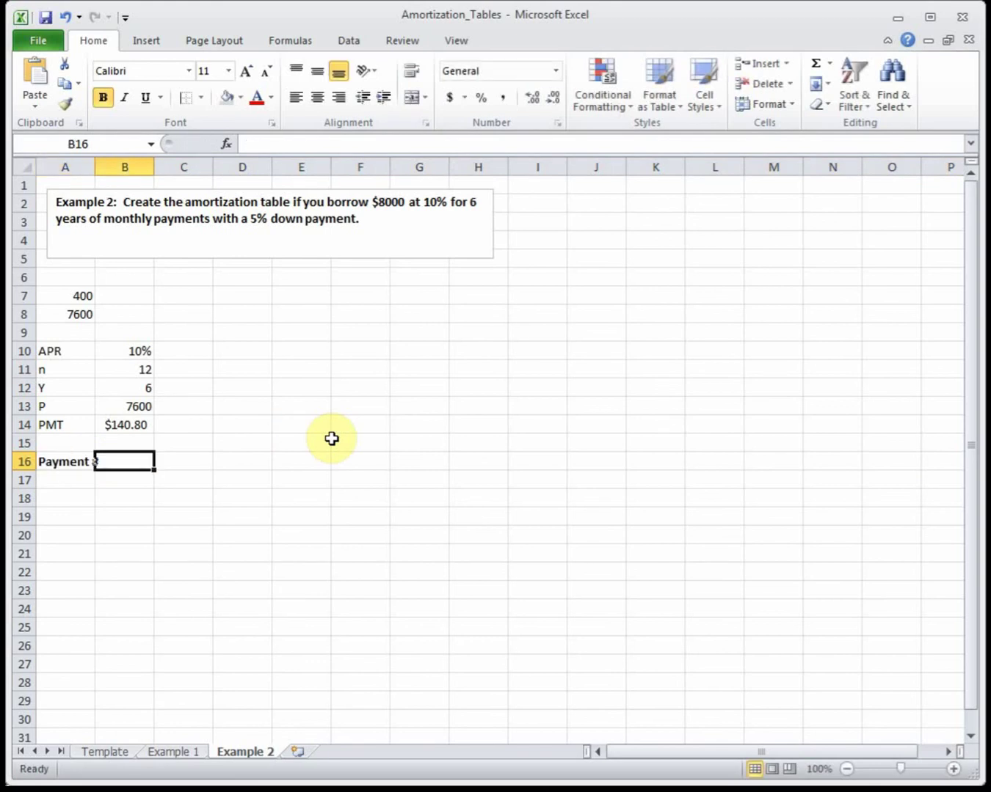
pyautogui.write('Paymount A')
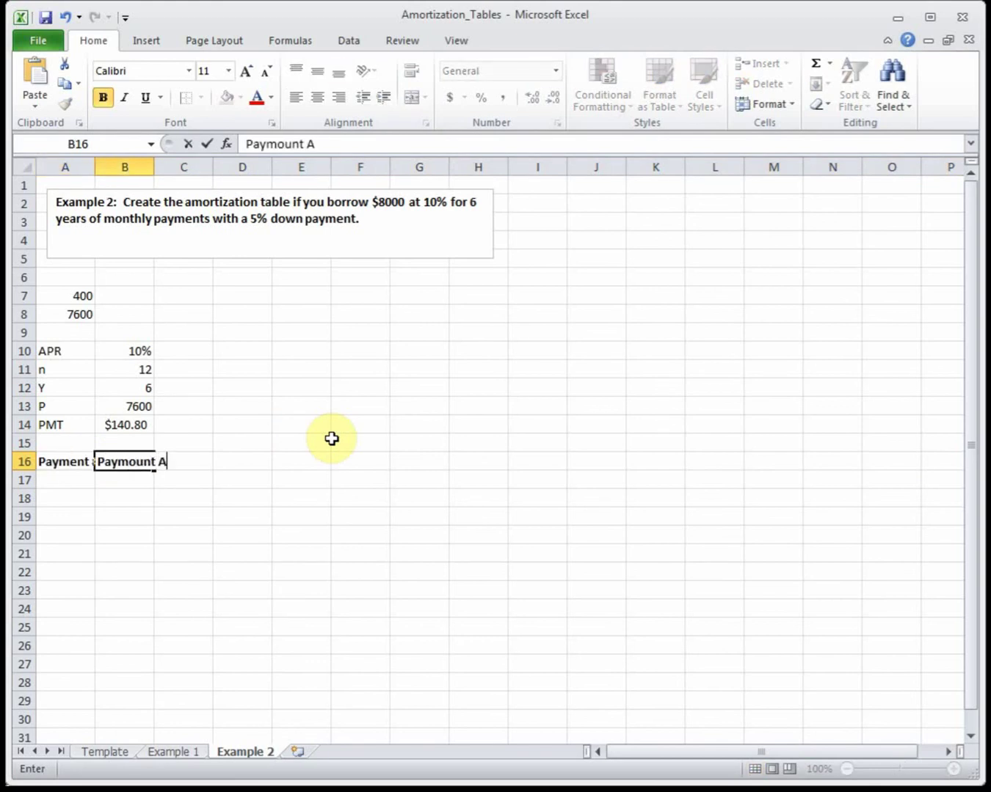
pyautogui.write('mount')
pyautogui.press('BackSpace')
pyautogui.press('BackSpace')
pyautogui.press('BackSpace')
pyautogui.press('BackSpace')
pyautogui.press('BackSpace')
pyautogui.press('BackSpace')
pyautogui.press('BackSpace')
pyautogui.press('BackSpace')
pyautogui.press('BackSpace')
pyautogui.press('BackSpace')
pyautogui.press('BackSpace')
pyautogui.write('ent Amount')
pyautogui.press('Tab')
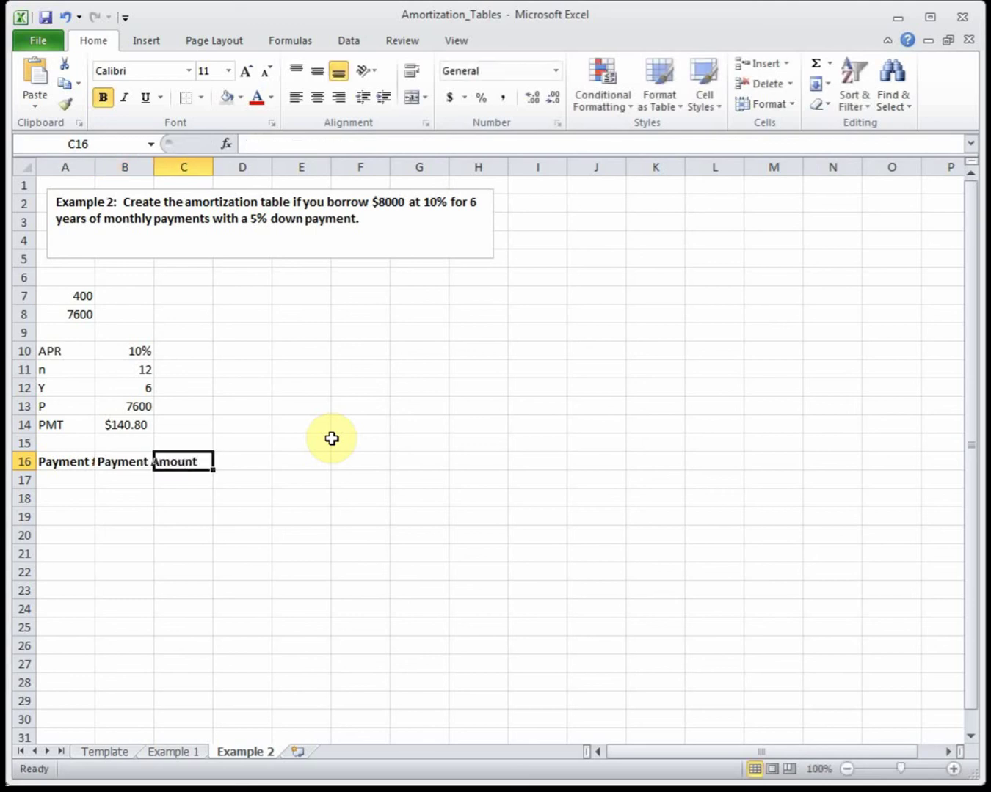
# Step: Enter the headers Interest Paid, Amount to P and Loan Balance in cells C16 to E16
pyautogui.write('Interest Paid')
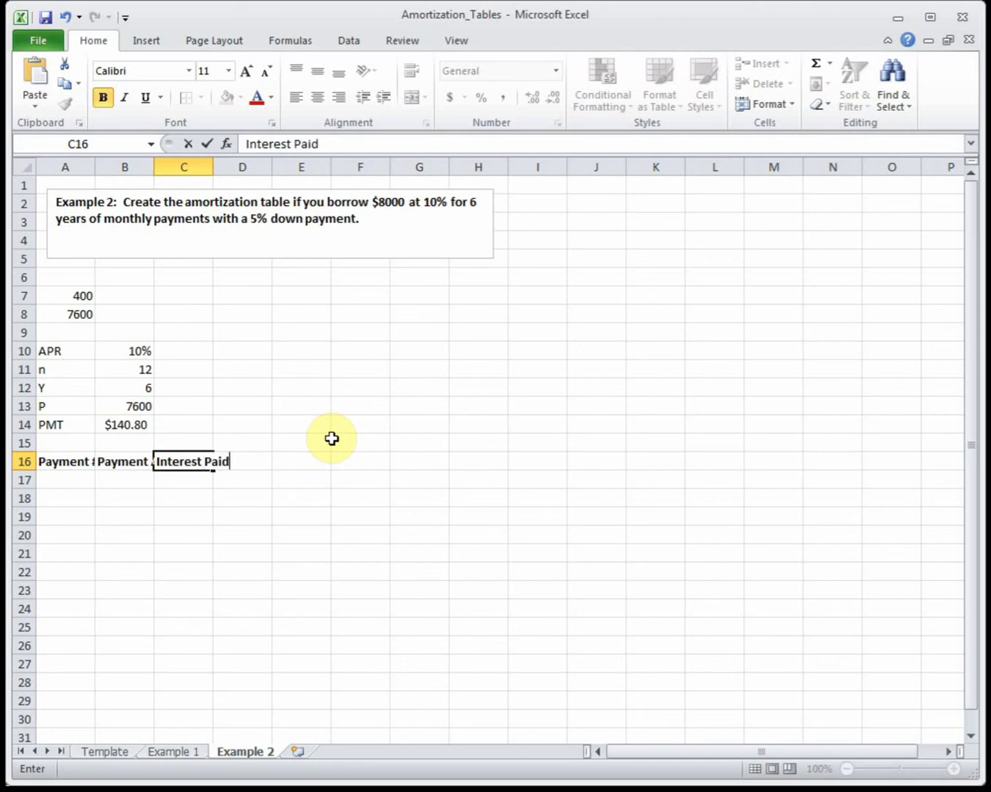
pyautogui.press('Tab')
pyautogui.write('Amount to P')
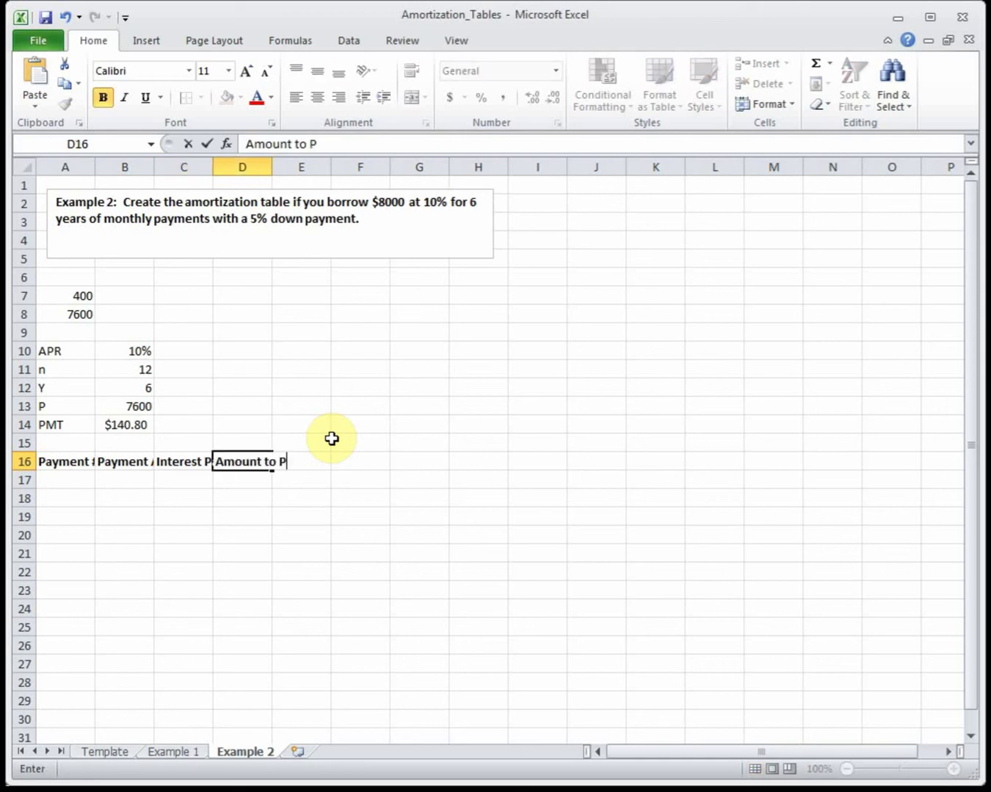
pyautogui.press('Tab')
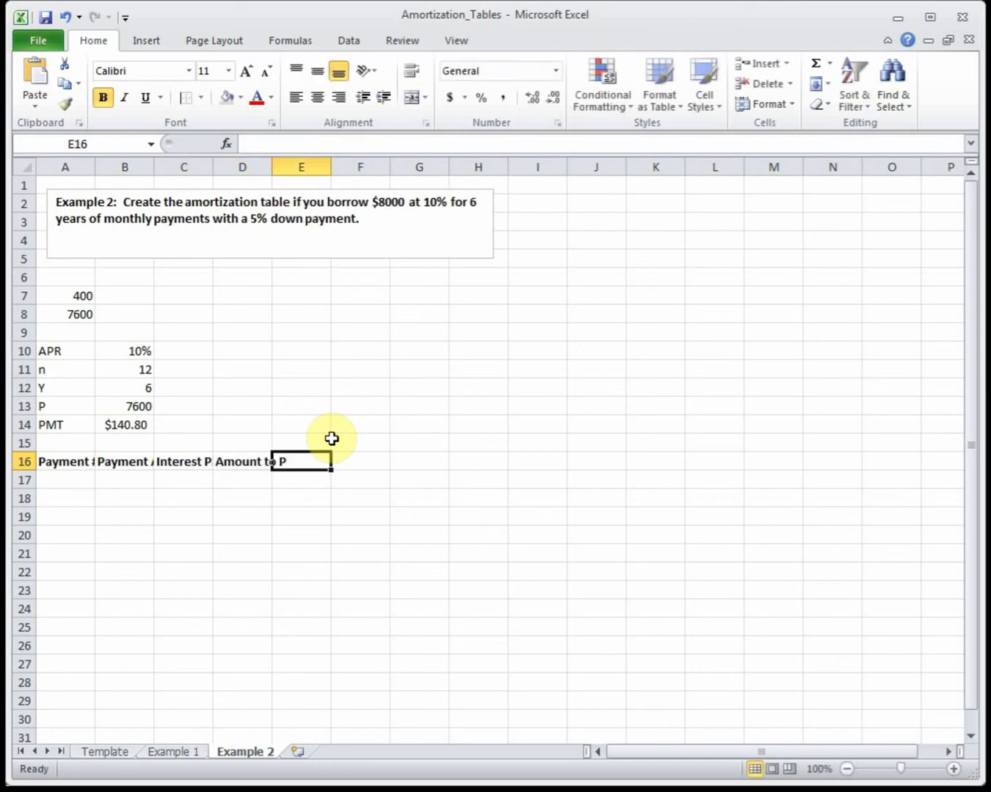
pyautogui.write('Loan Balance')
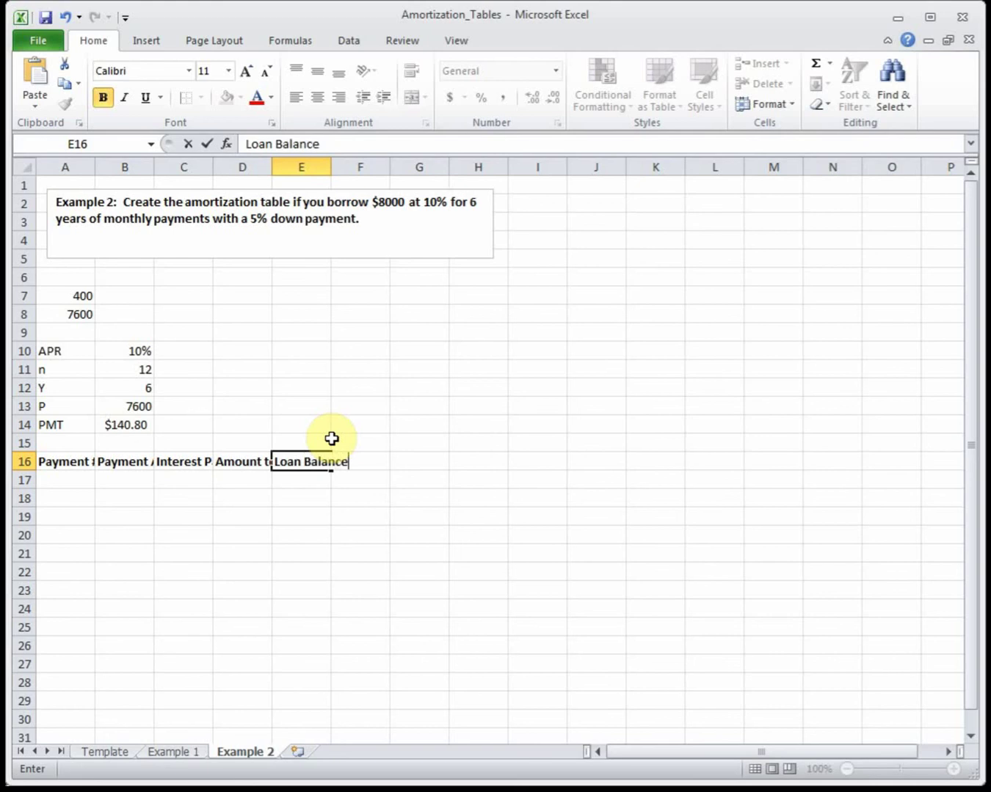
pyautogui.press('Down')
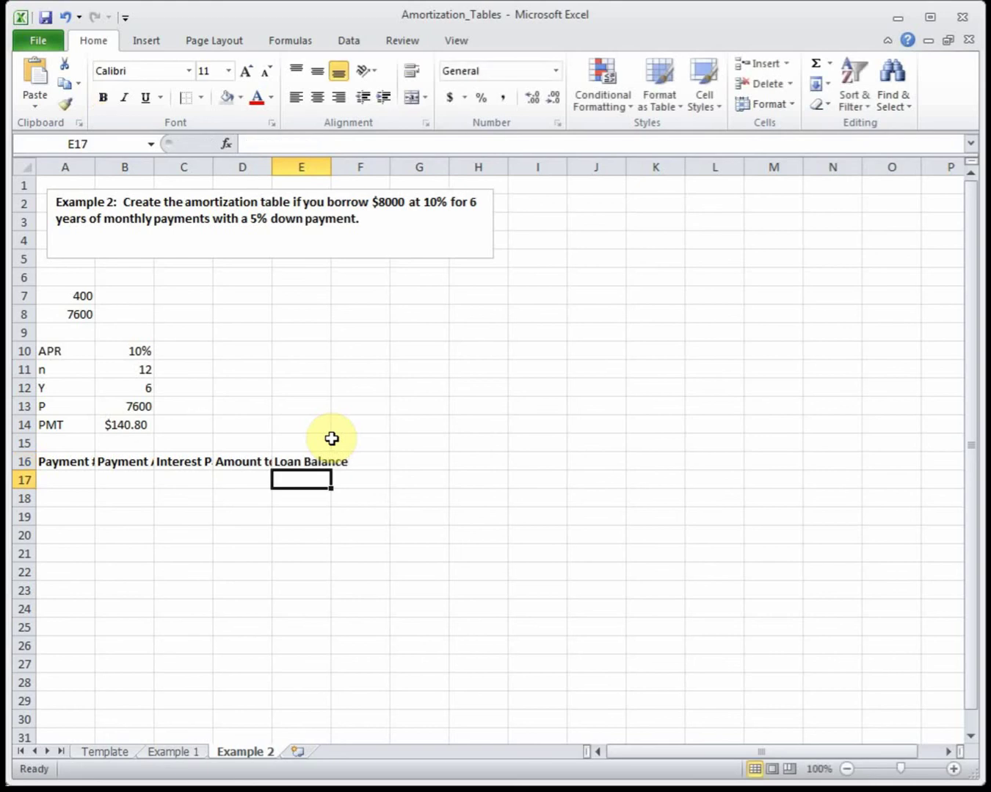
# Step: Autofit the widths of columns A to E to their table headers
pyautogui.doubleClick(330, 168)
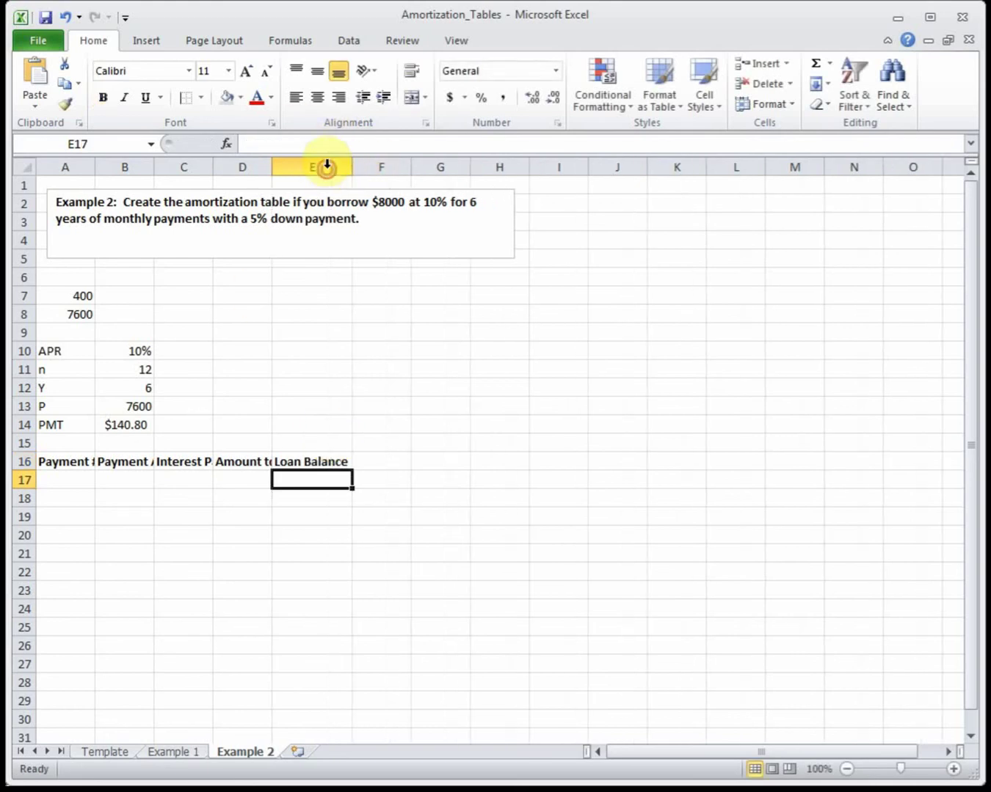
pyautogui.doubleClick(273, 166)
pyautogui.moveTo(213, 167); pyautogui.dragTo(213, 167)
pyautogui.doubleClick(213, 166)
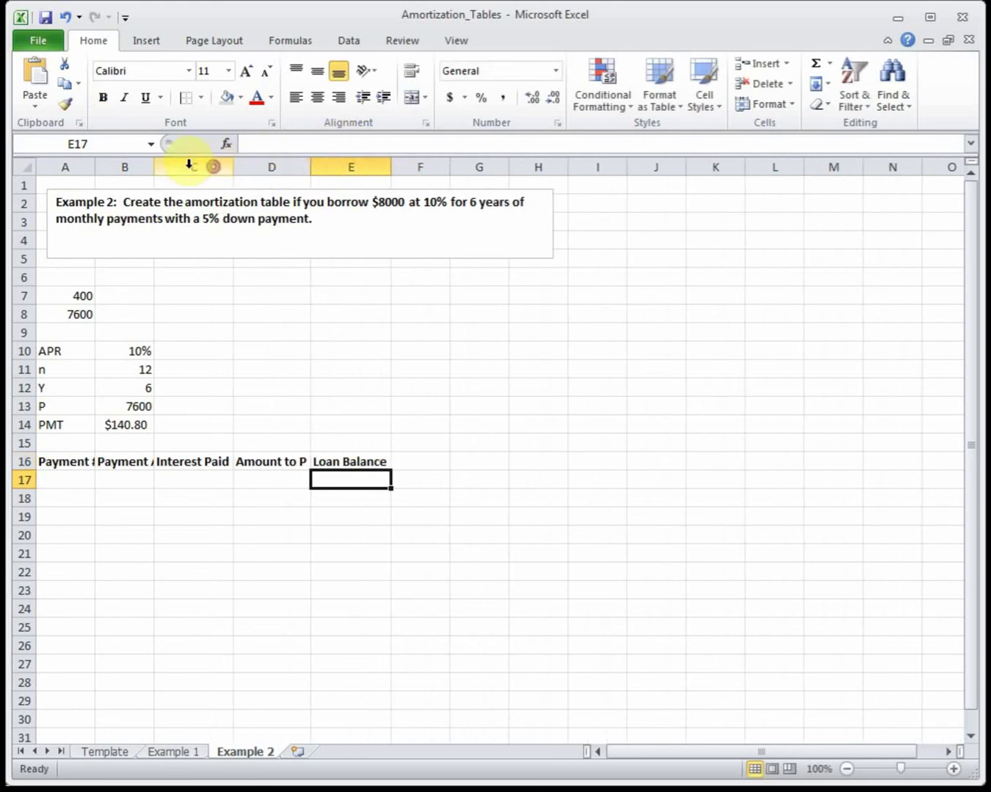
pyautogui.doubleClick(154, 166)
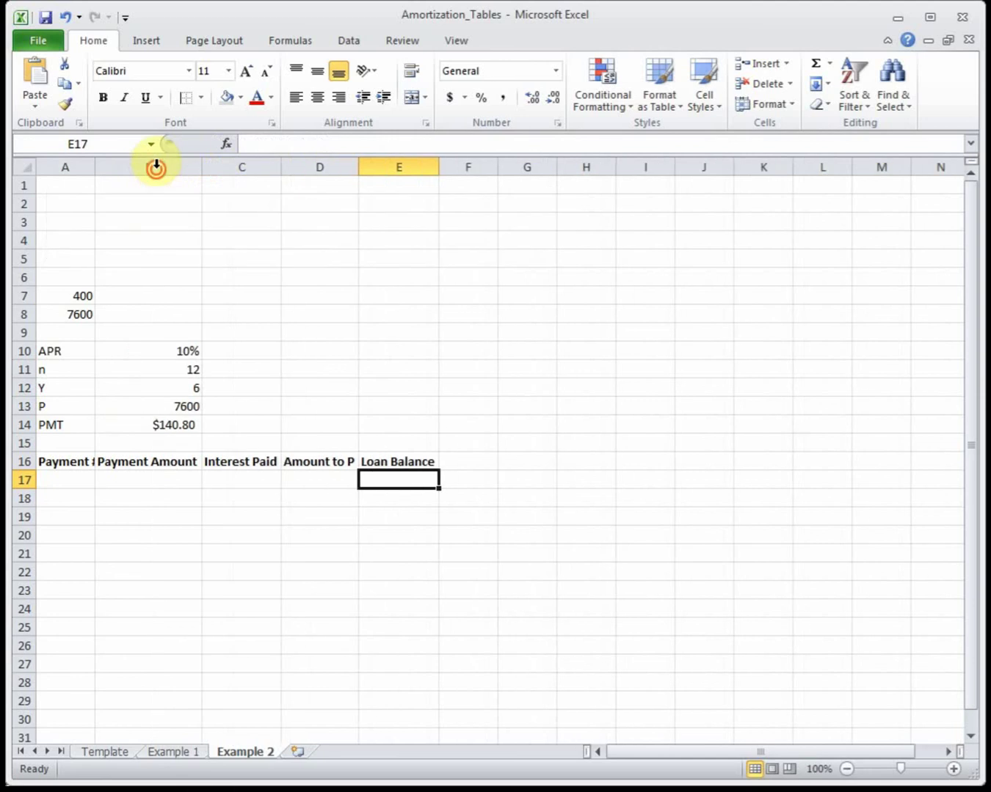
pyautogui.doubleClick(96, 167)
# Step: Fill in row 17 with payment number 0, grey shading across B17:D17 and a loan balance of 7600
pyautogui.click(78, 477)
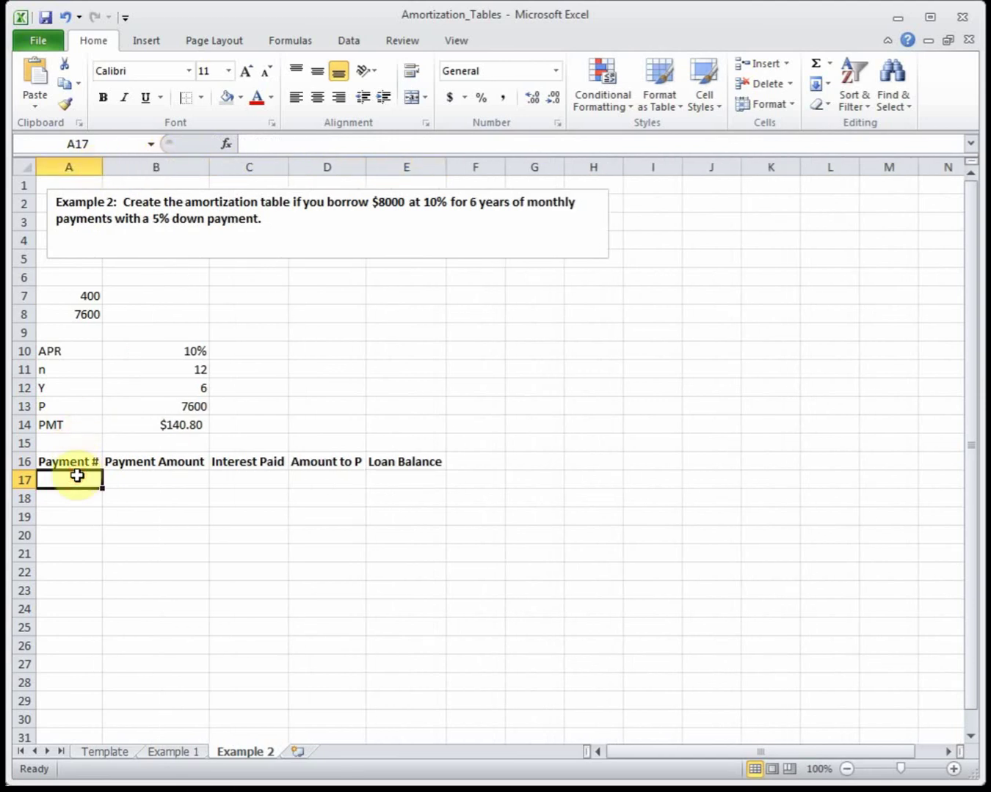
pyautogui.write('0')
pyautogui.click(132, 483)
pyautogui.moveTo(218, 481); pyautogui.dragTo(294, 477)
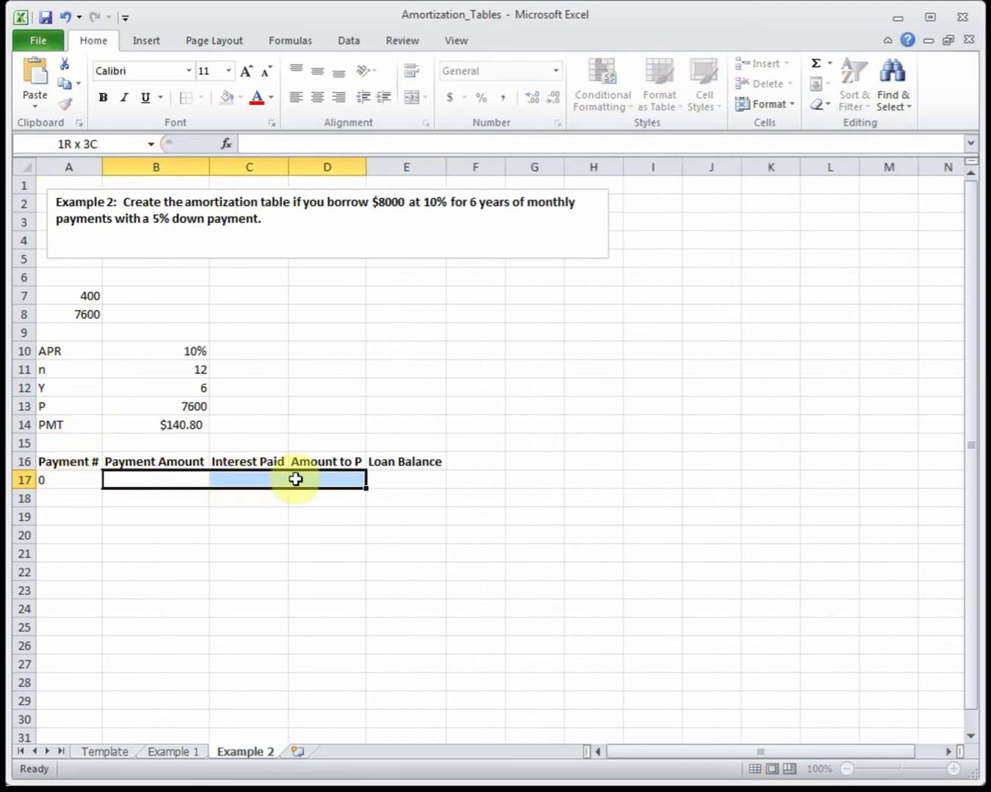
pyautogui.click(232, 100)
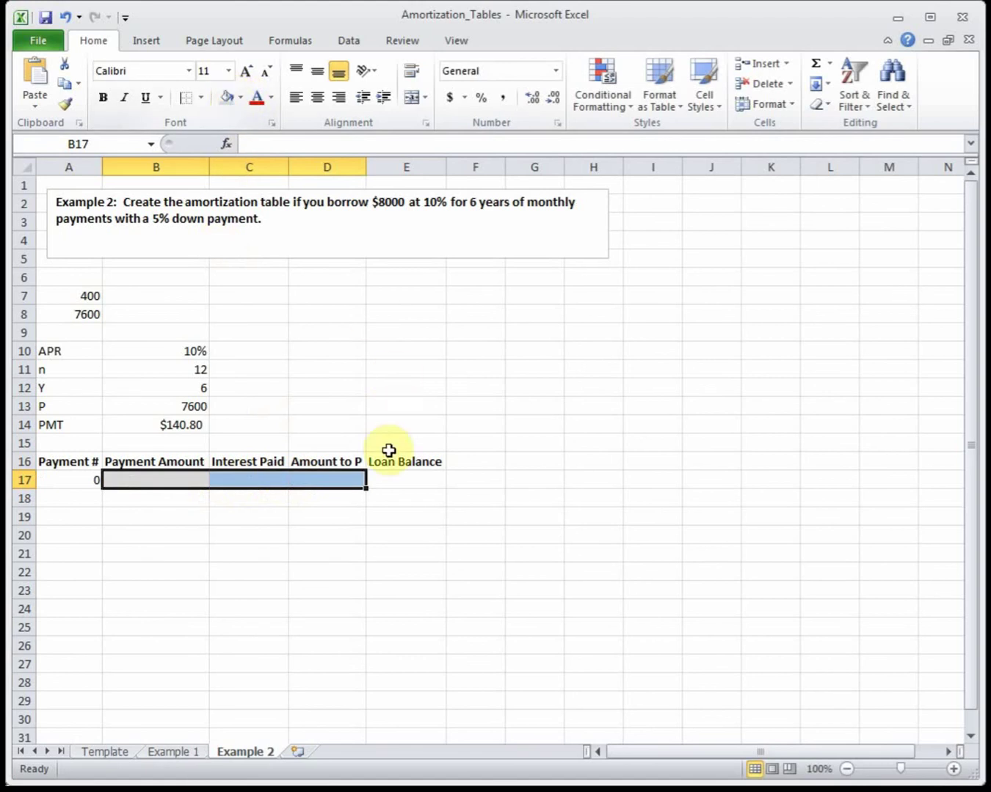
pyautogui.click(389, 480)
pyautogui.write('7600')
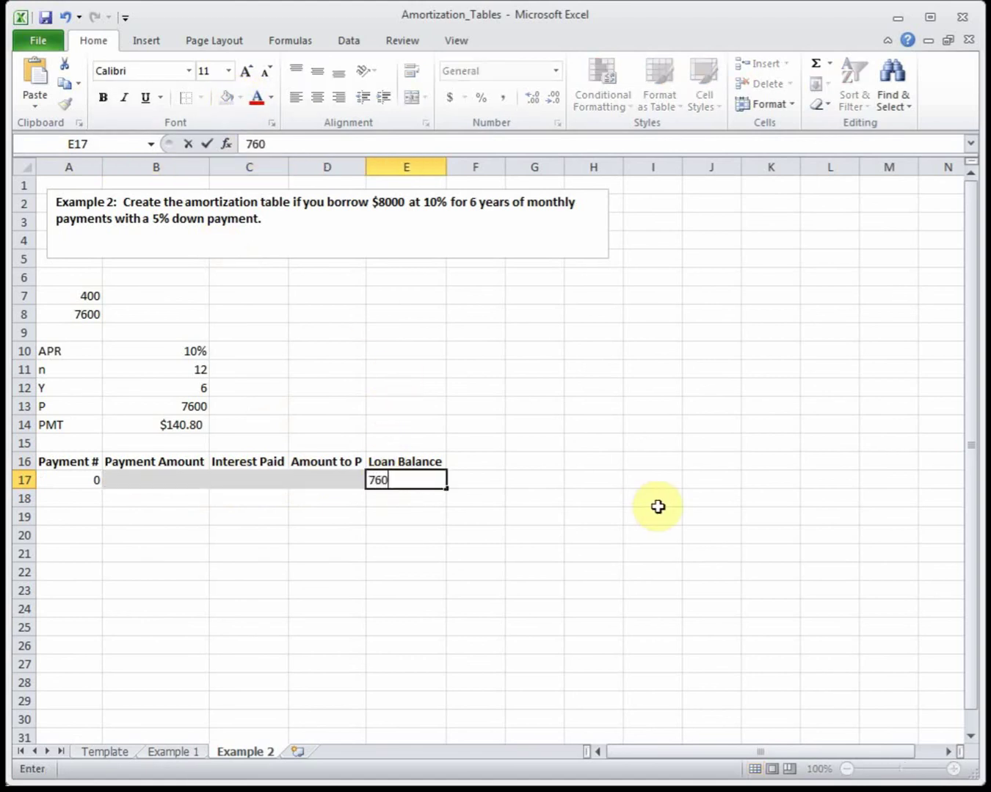
pyautogui.press('Return')
# Step: Enter payment numbers 1 and 2 in A18 and A19 and extend the series down the column to 72
pyautogui.click(80, 502)
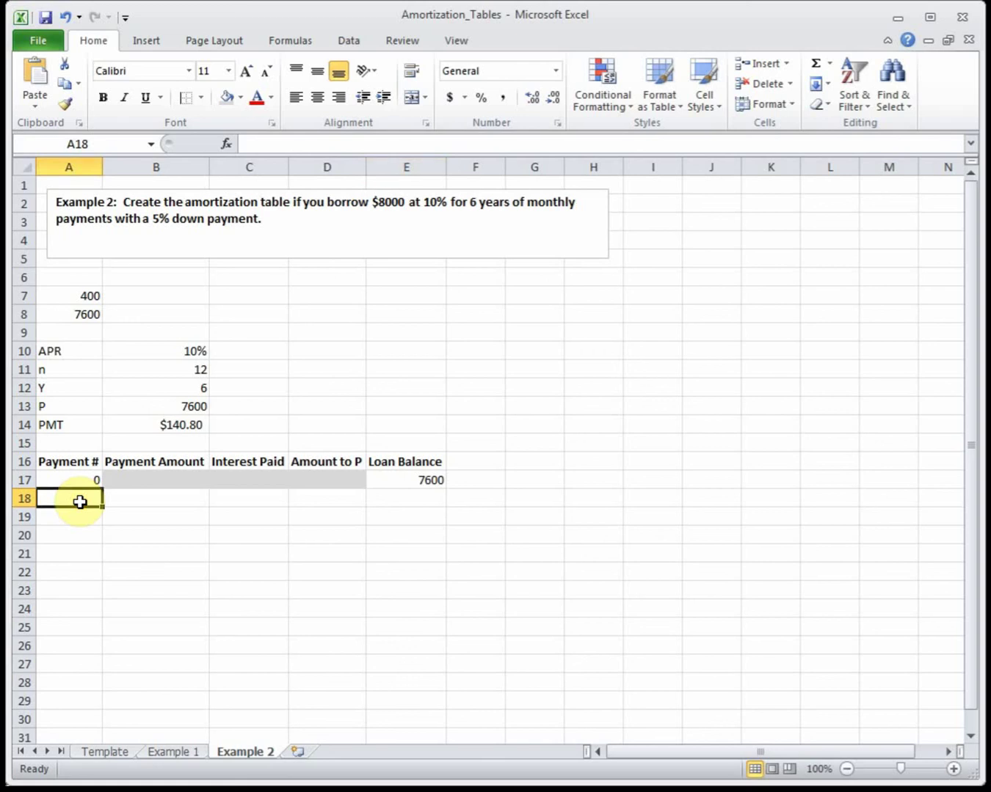
pyautogui.write('1')
pyautogui.press('Return')
pyautogui.write('2')
pyautogui.press('Return')
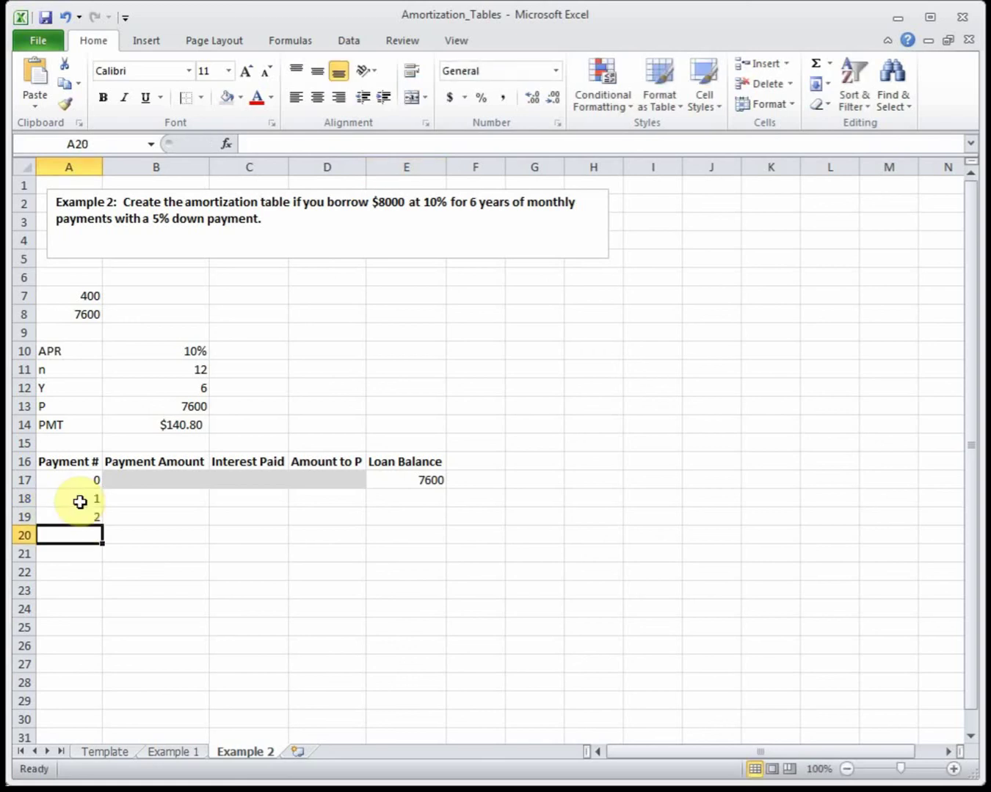
pyautogui.moveTo(80, 502); pyautogui.dragTo(77, 580)
pyautogui.moveTo(972, 630); pyautogui.dragTo(933, 290)
# Step: Enter the payment amount 140.80 in B18 and fill it down for all payments
pyautogui.click(144, 370)
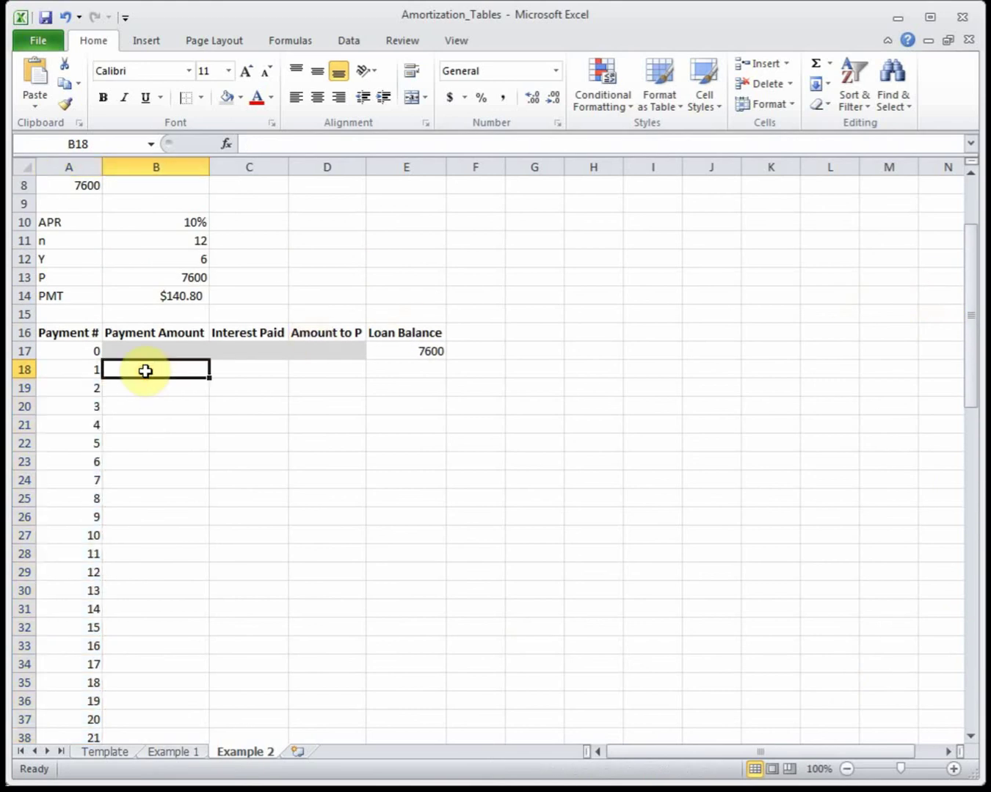
pyautogui.write('140.80')
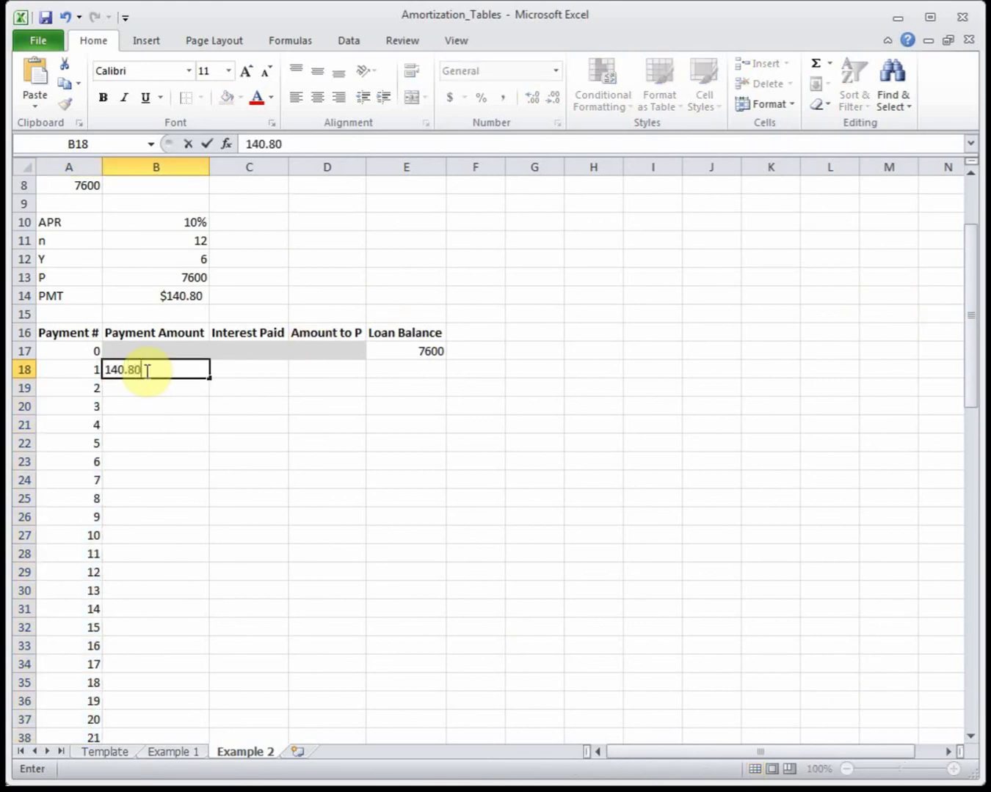
pyautogui.press('Return')
pyautogui.click(144, 370)
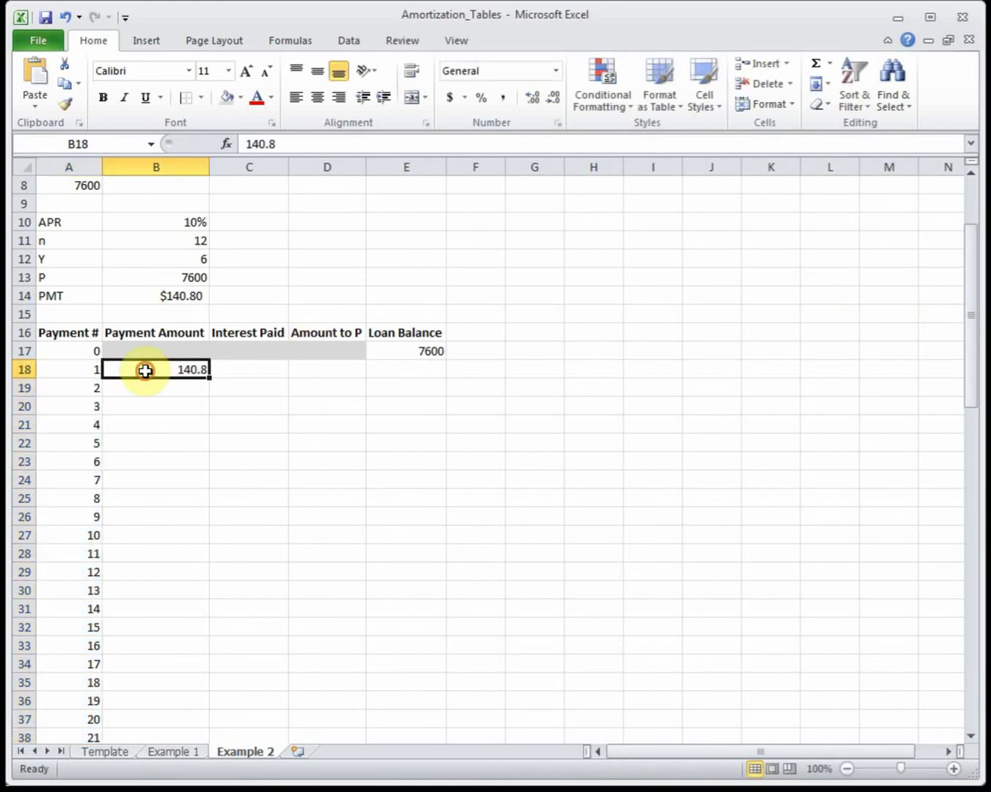
pyautogui.doubleClick(210, 378)
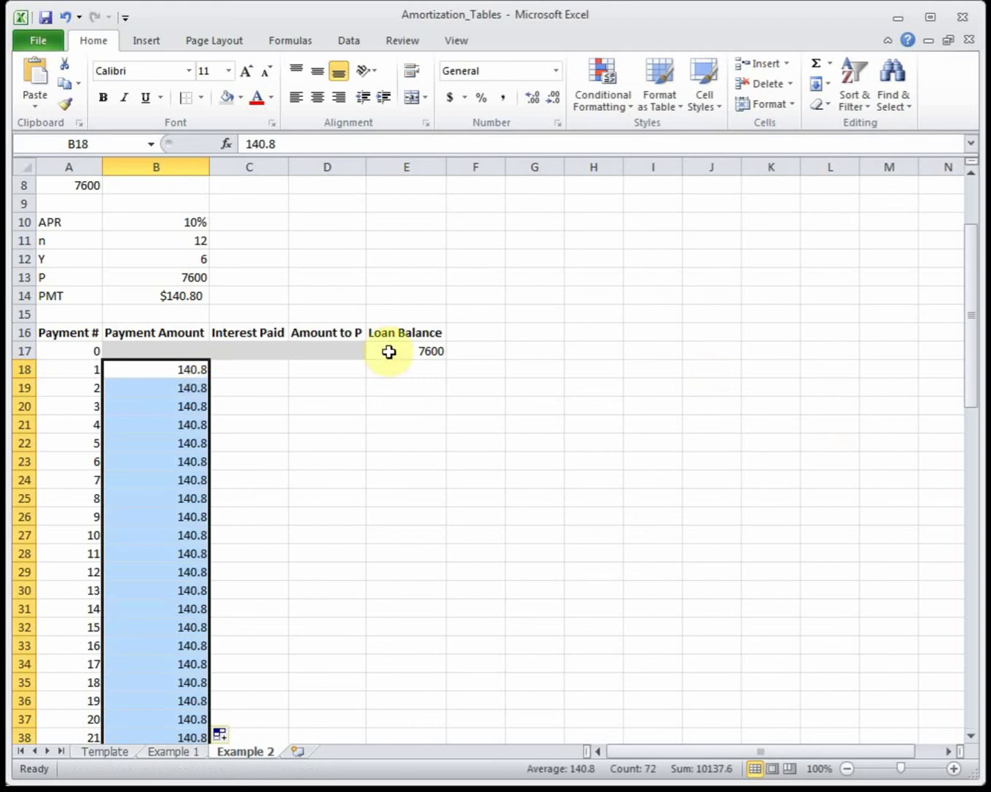
# Step: Enter the interest formula =10%/12*E17 in C18 and fill it down the Interest Paid column
pyautogui.click(248, 366)
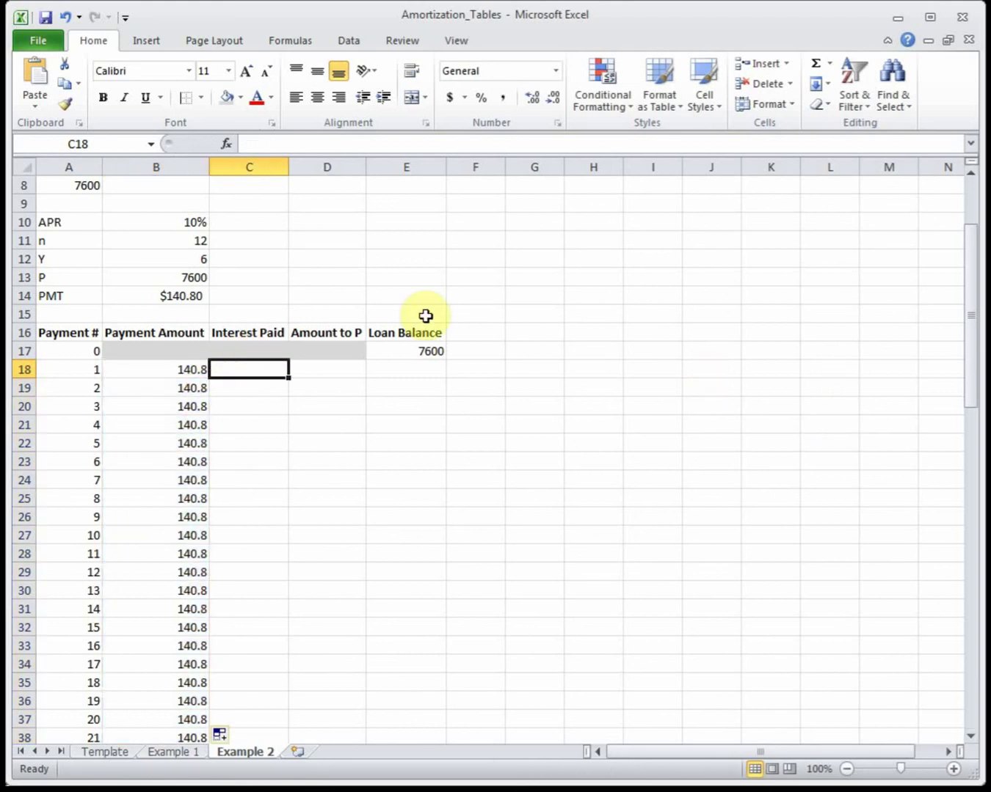
pyautogui.write('=1')
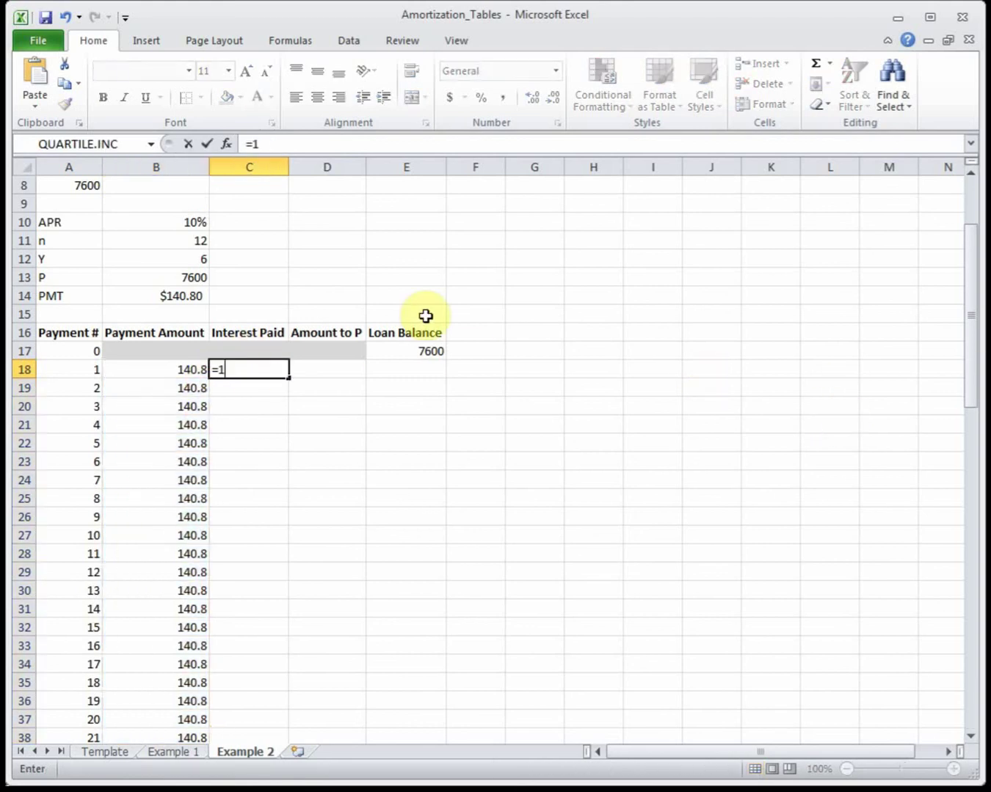
pyautogui.write('0%/12*')
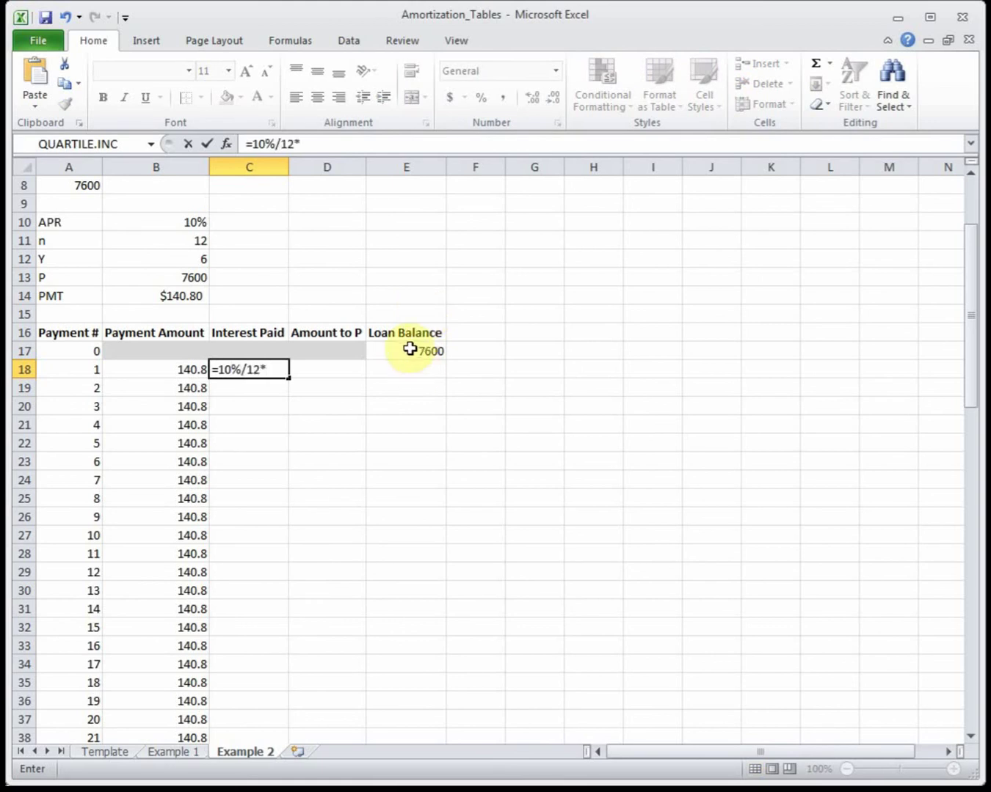
pyautogui.click(410, 349)
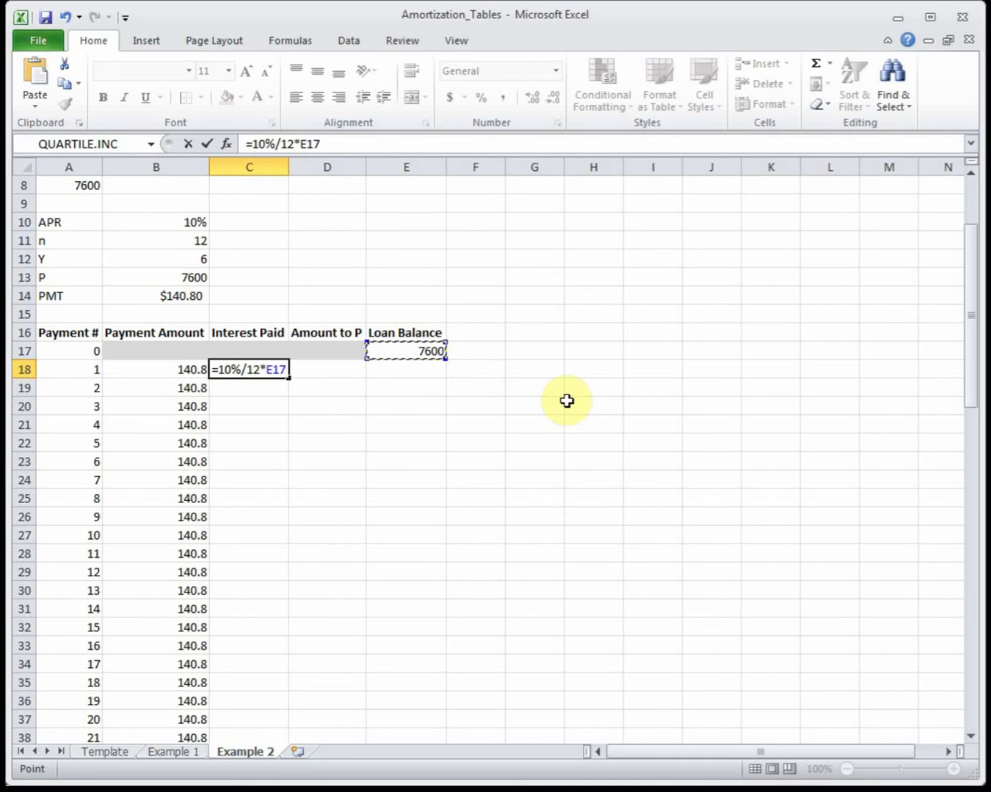
pyautogui.press('Return')
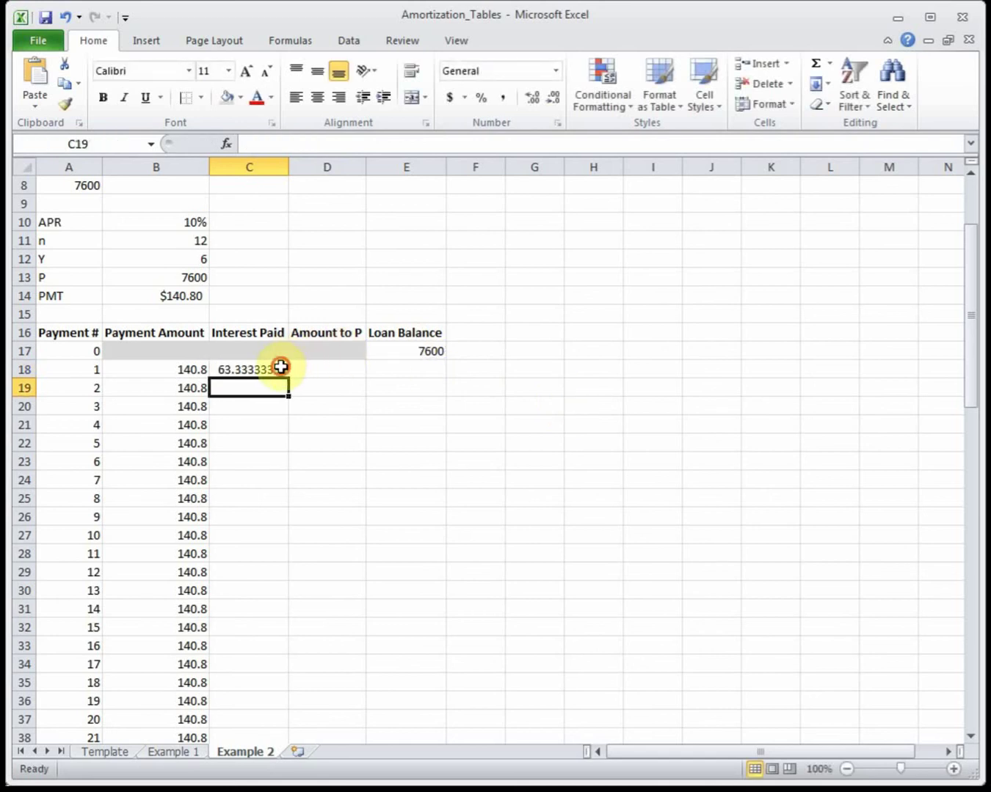
pyautogui.click(283, 369)
pyautogui.doubleClick(288, 377)
# Step: Format the Interest Paid, Amount to P and Loan Balance cells from row 18 down to show two decimal places
pyautogui.moveTo(273, 370); pyautogui.dragTo(396, 768)
pyautogui.click(532, 99)
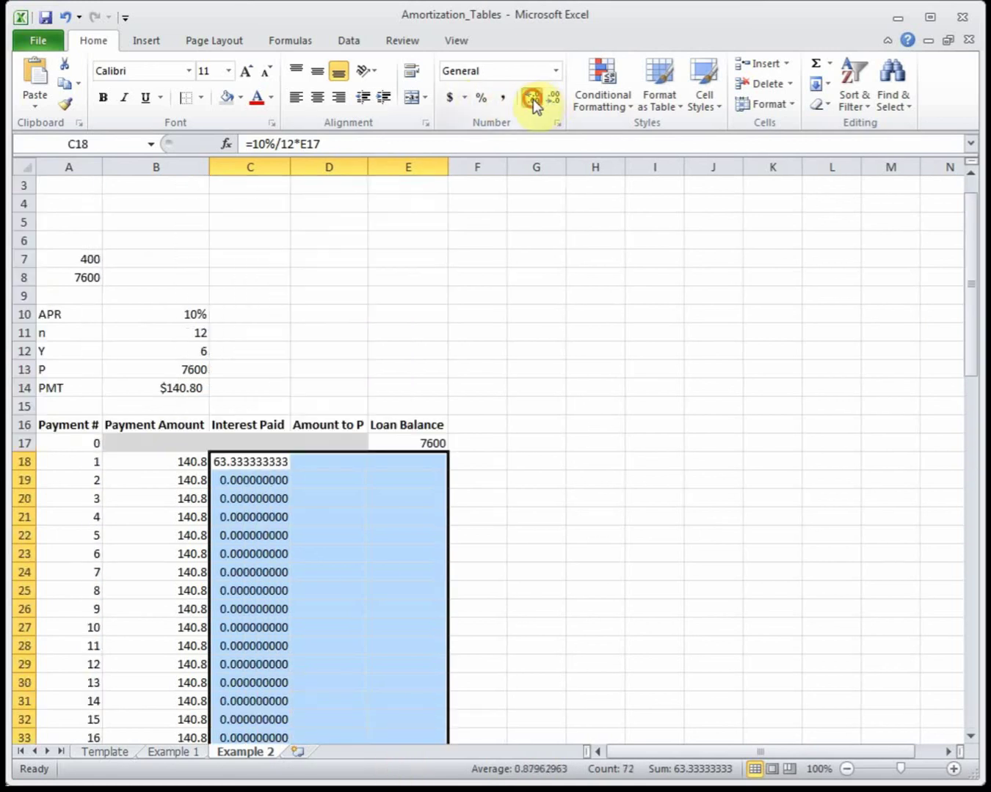
pyautogui.click(552, 101)
pyautogui.click(553, 101)
pyautogui.click(552, 102)
pyautogui.click(552, 102)
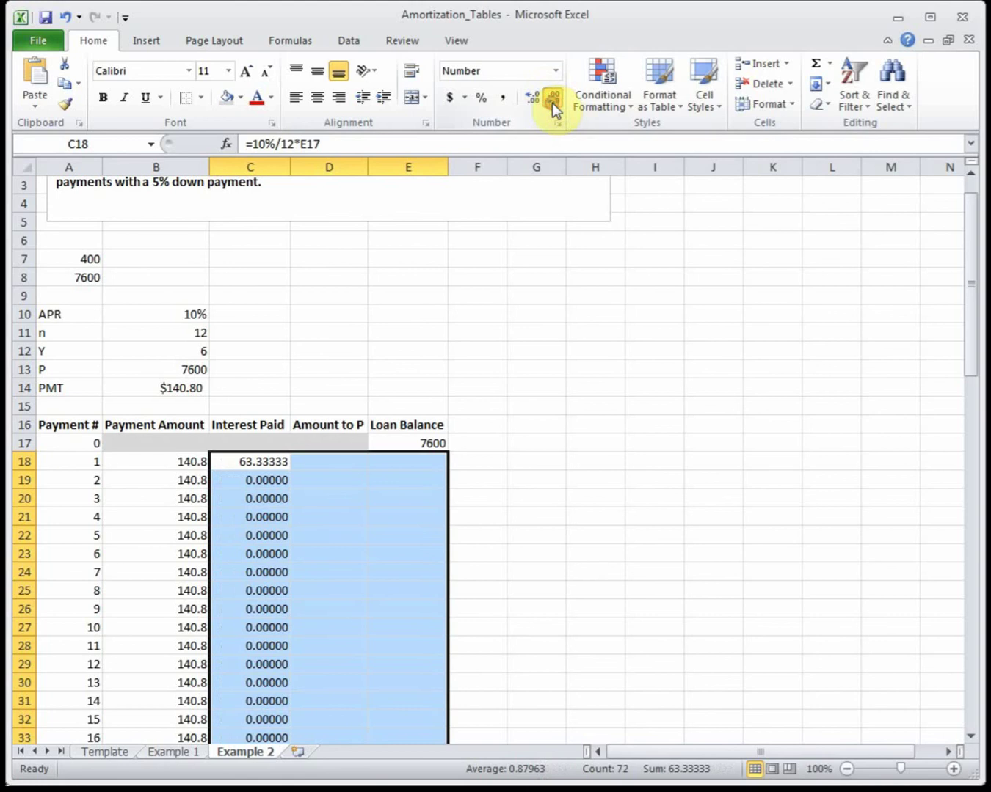
pyautogui.click(553, 101)
pyautogui.click(553, 101)
pyautogui.click(553, 101)
pyautogui.click(331, 519)
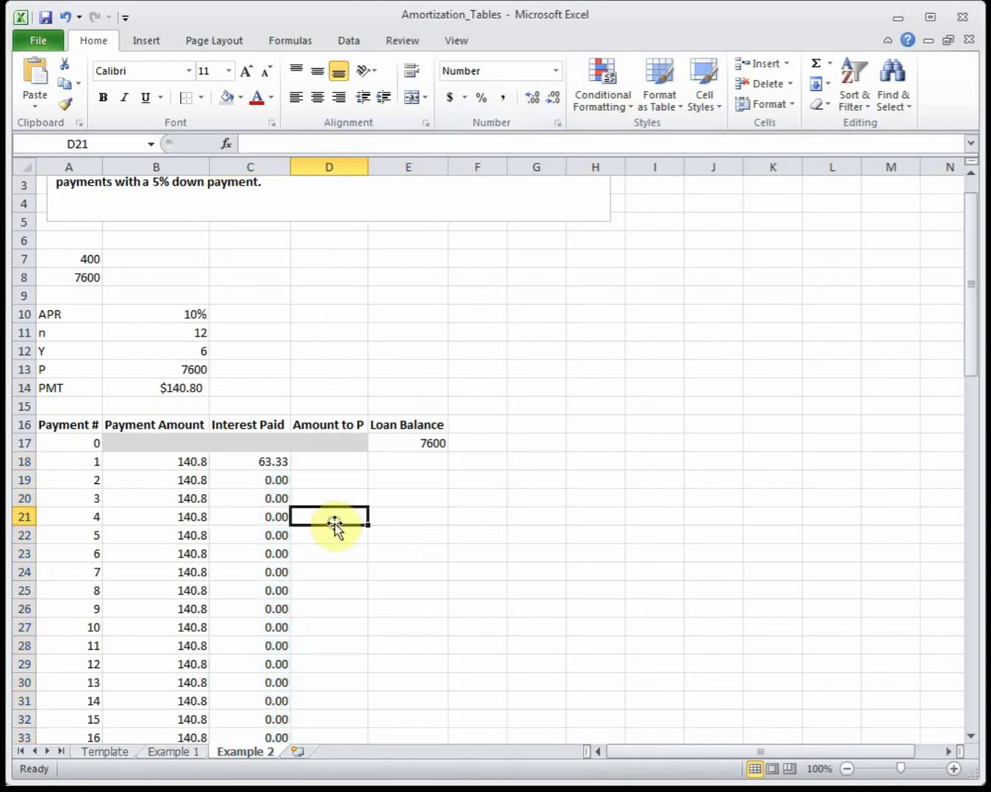
# Step: Enter the formula =B18-C18 in D18 and fill it down the Amount to P column
pyautogui.click(318, 463)
pyautogui.write('=')
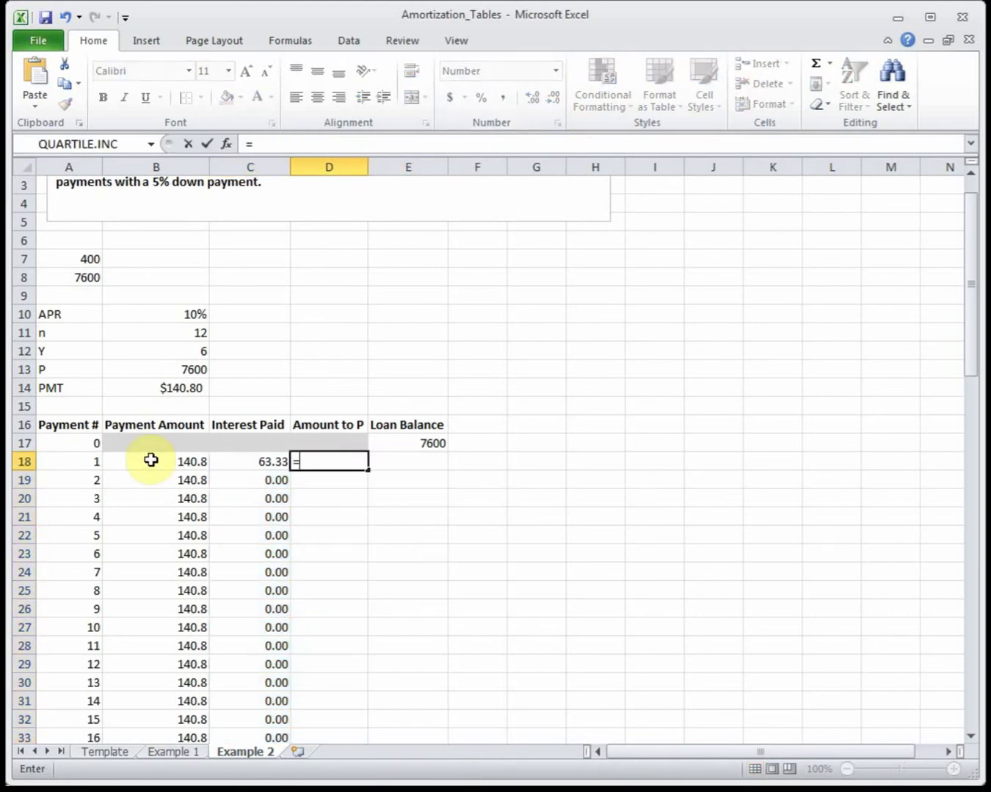
pyautogui.click(150, 460)
pyautogui.write('-')
pyautogui.click(243, 462)
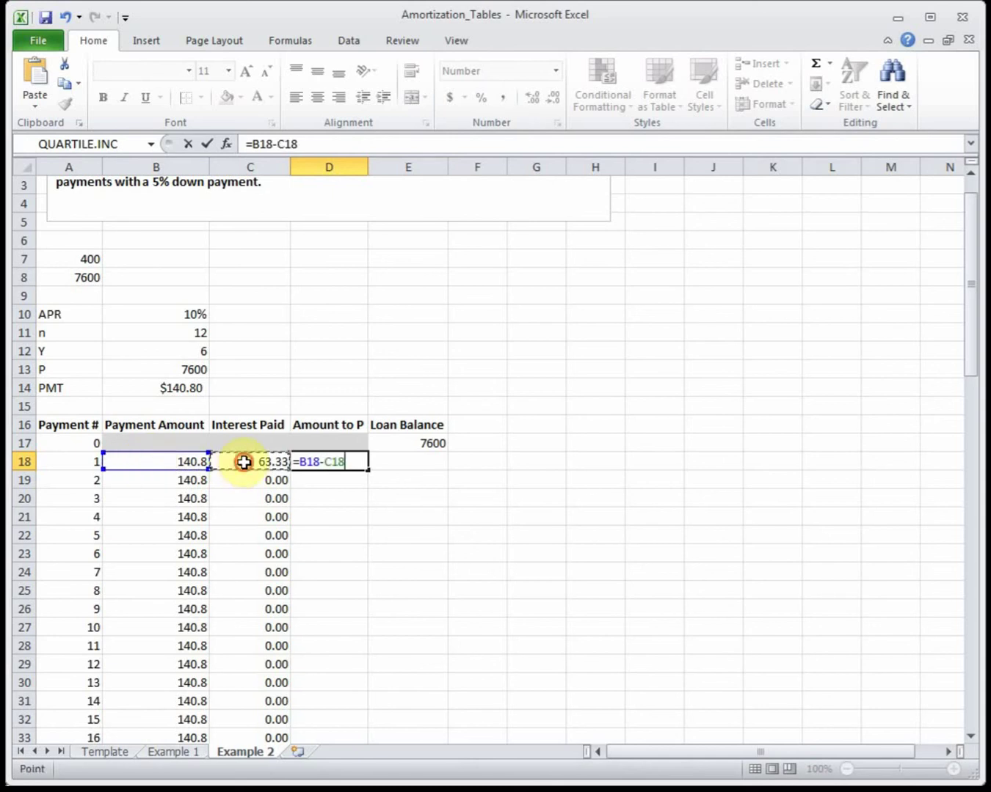
pyautogui.press('Return')
pyautogui.click(321, 460)
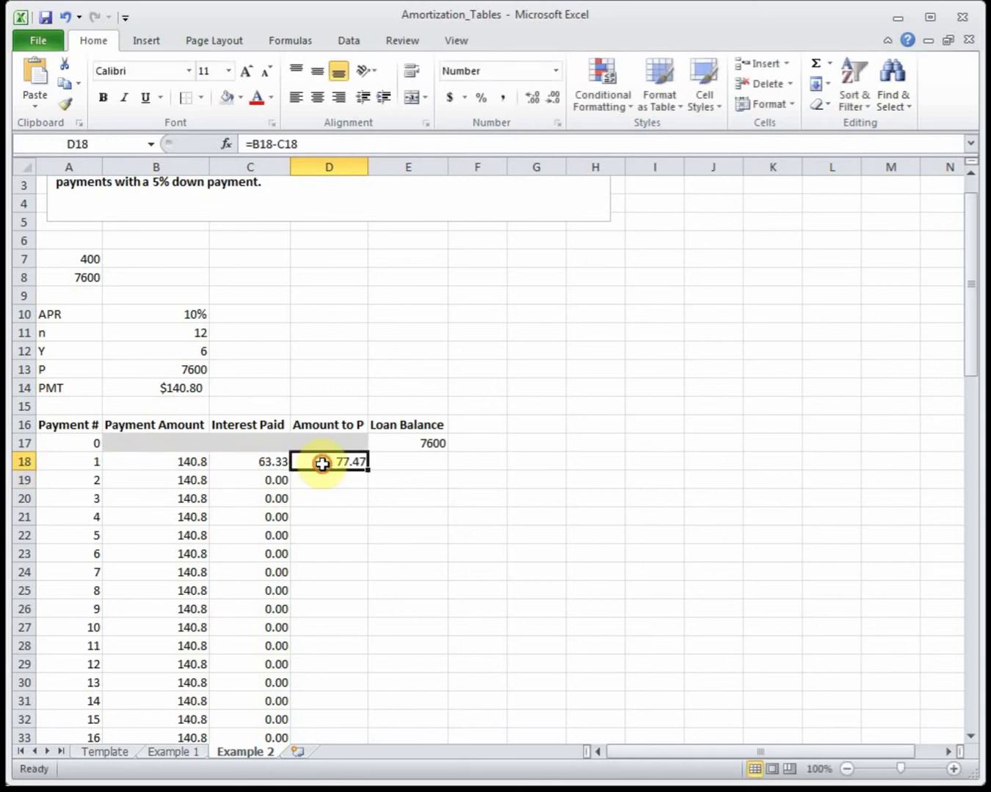
pyautogui.doubleClick(366, 469)
pyautogui.click(352, 463)
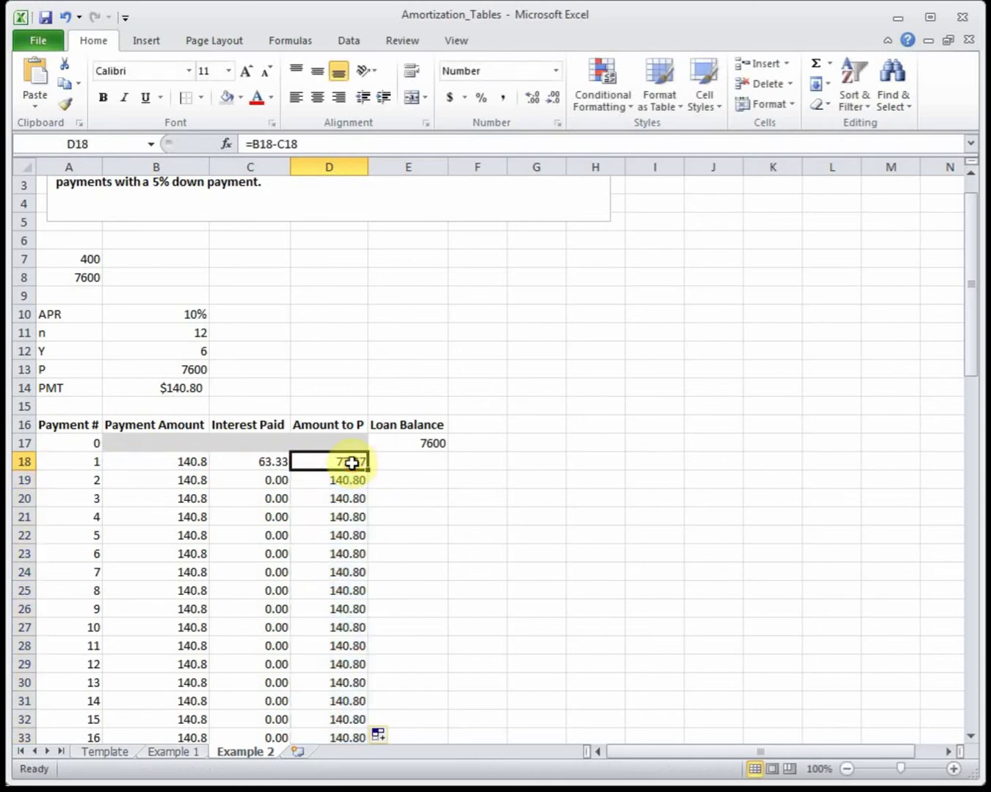
pyautogui.click(252, 459)
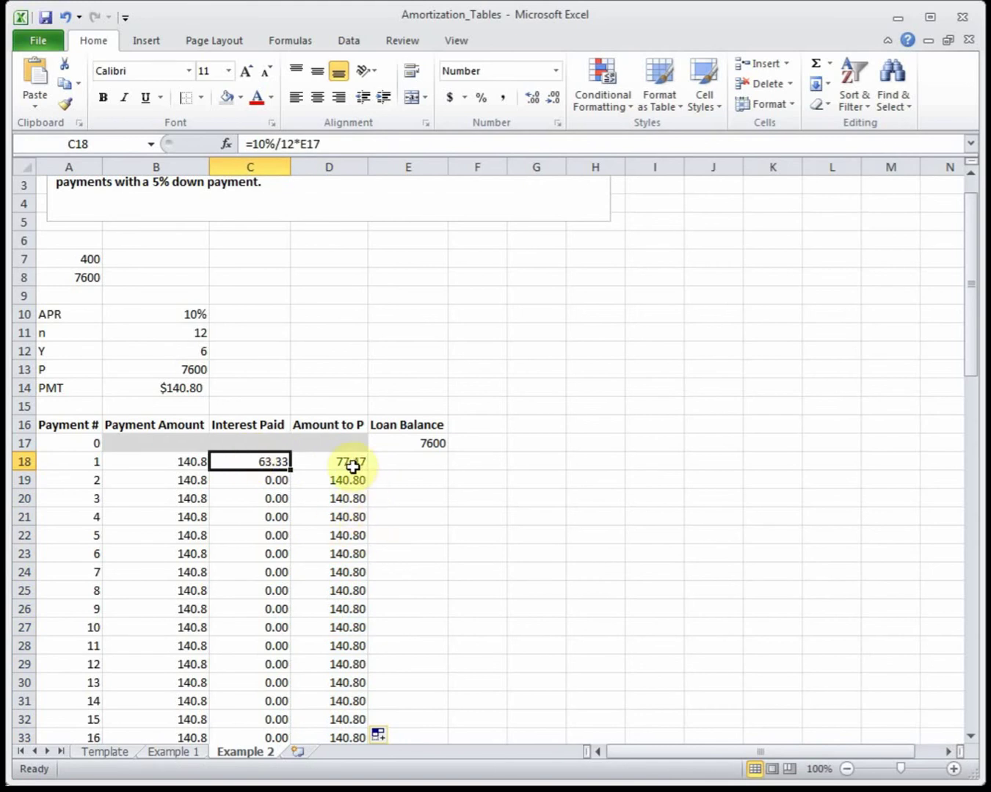
# Step: Enter the formula =E17-D18 in E18 and fill it down the Loan Balance column
pyautogui.click(395, 458)
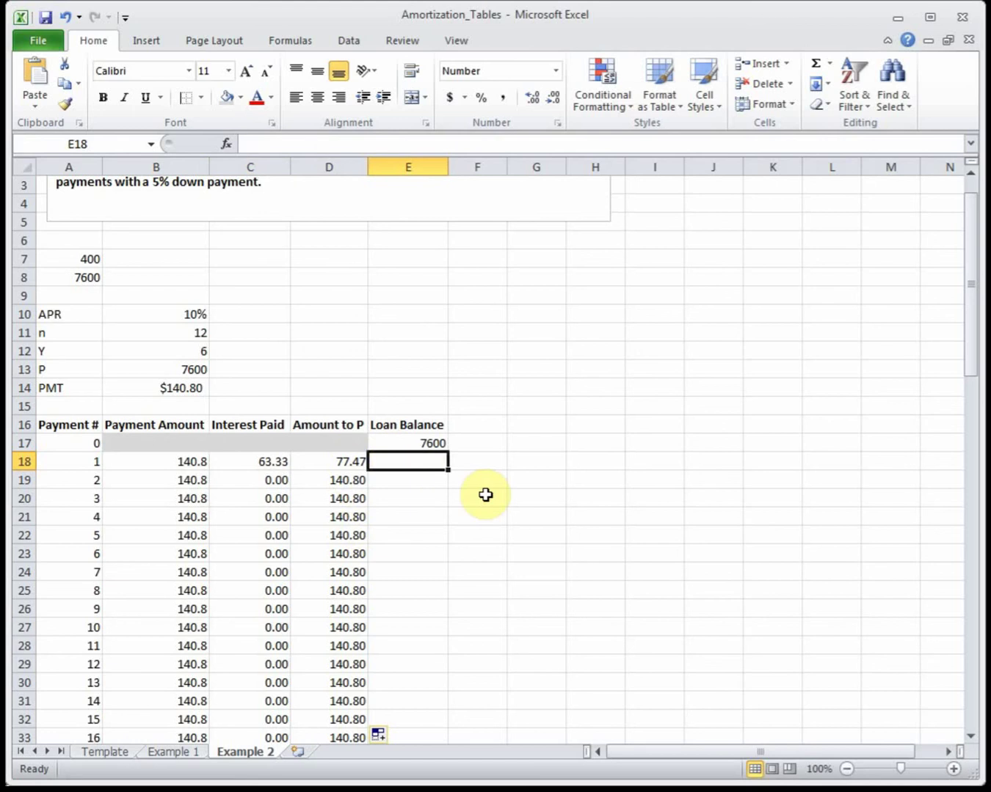
pyautogui.write('=')
pyautogui.click(426, 441)
pyautogui.write('-')
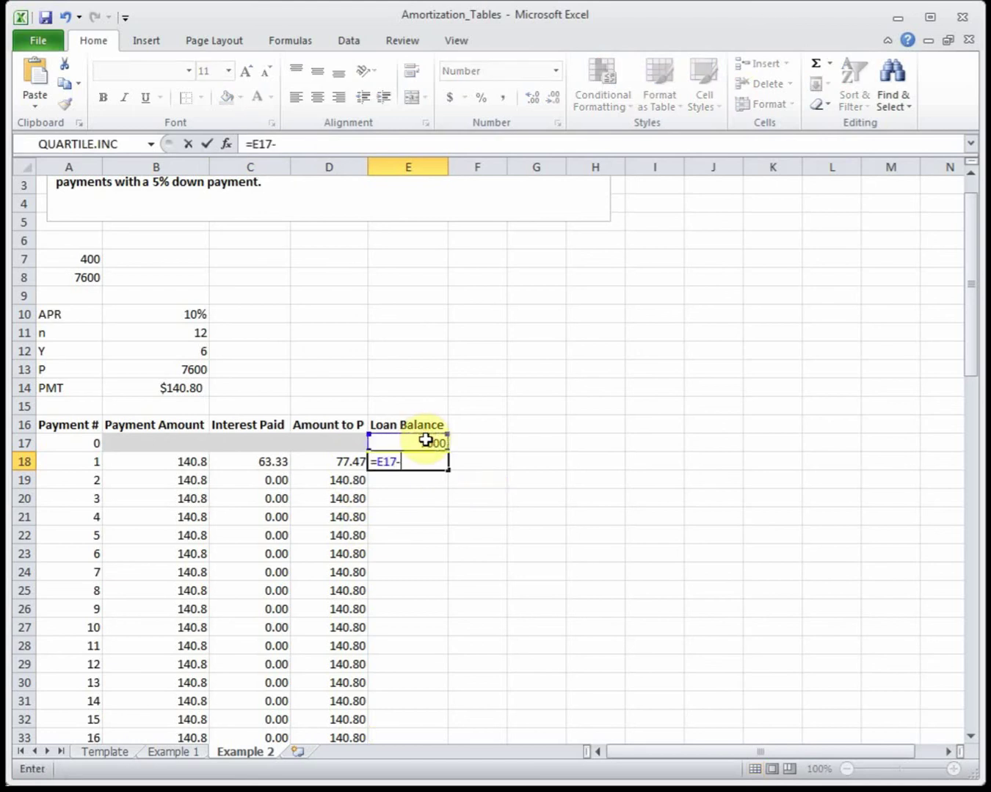
pyautogui.click(336, 463)
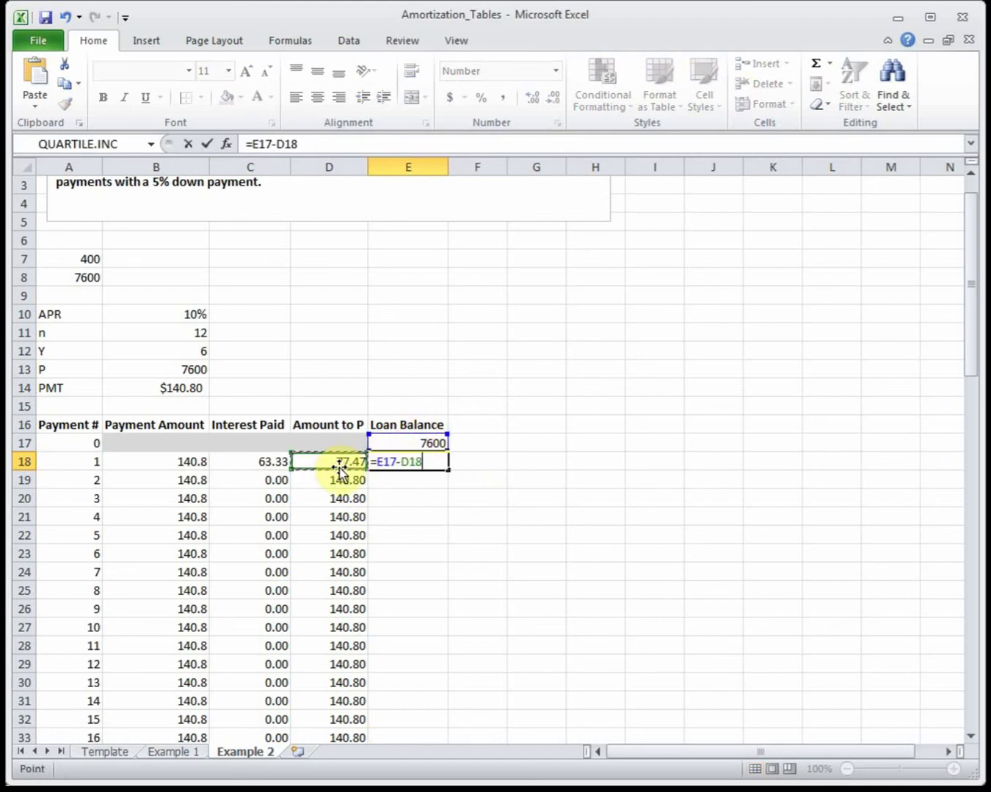
pyautogui.press('Return')
pyautogui.click(438, 464)
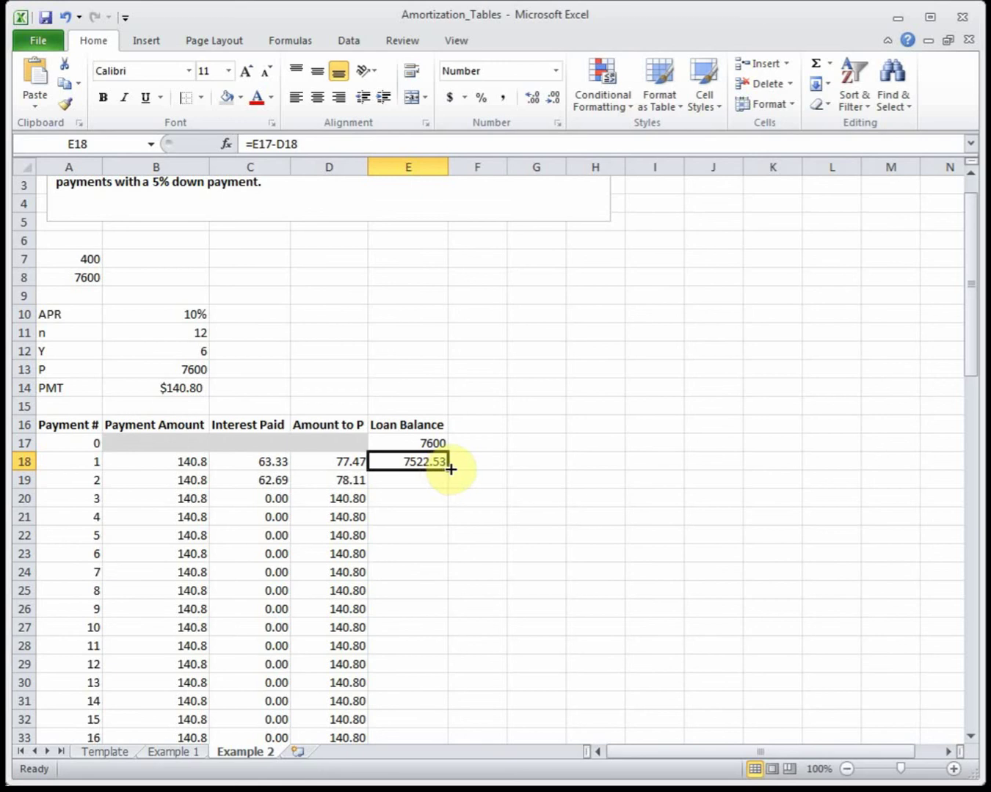
pyautogui.doubleClick(450, 468)
pyautogui.moveTo(976, 351); pyautogui.dragTo(972, 389)
pyautogui.click(887, 426)
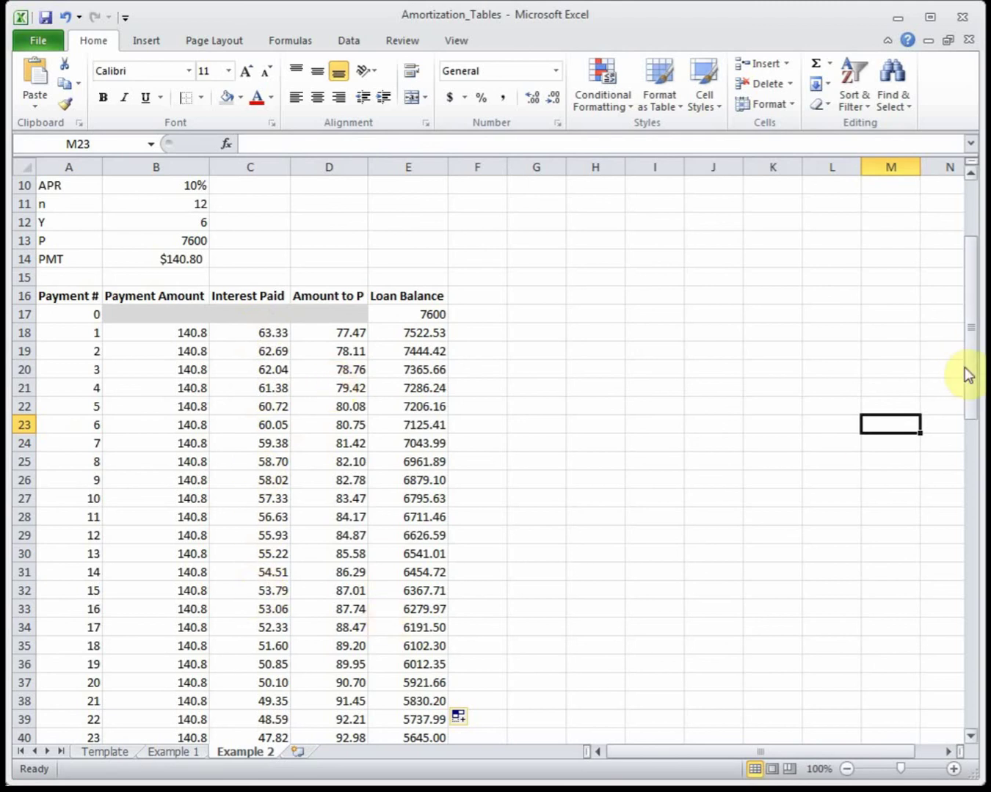
# Step: Change the payment amount for the final payment, number 72 in B89, to 140.44
pyautogui.moveTo(967, 372); pyautogui.dragTo(972, 686)
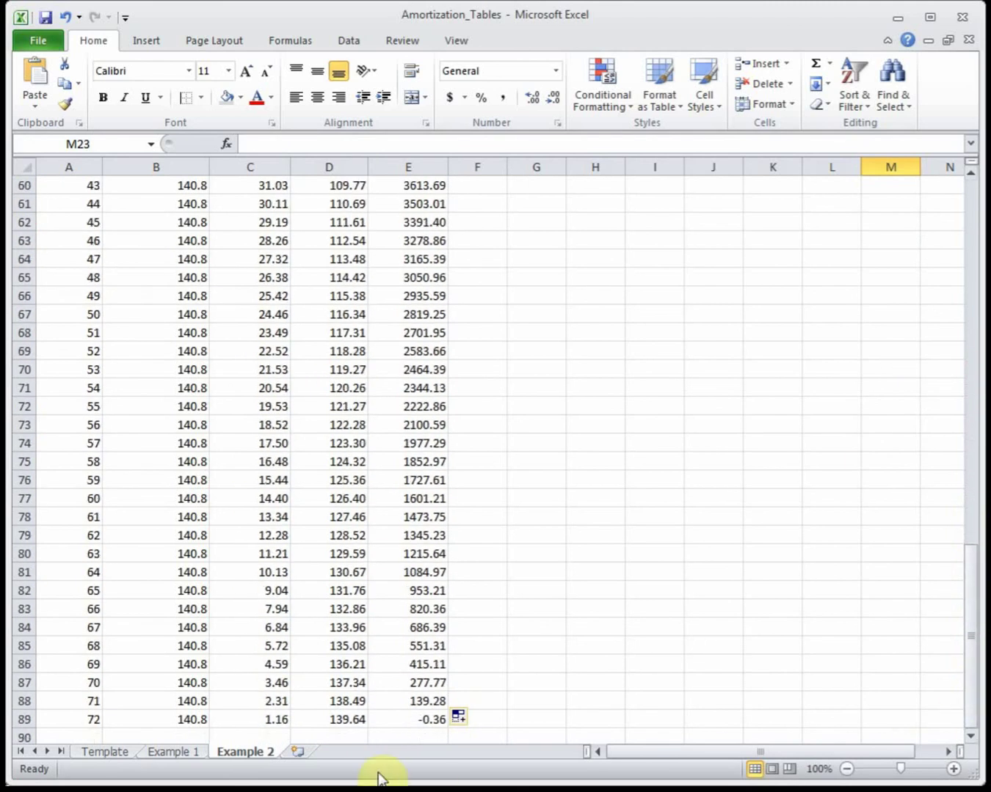
pyautogui.click(428, 721)
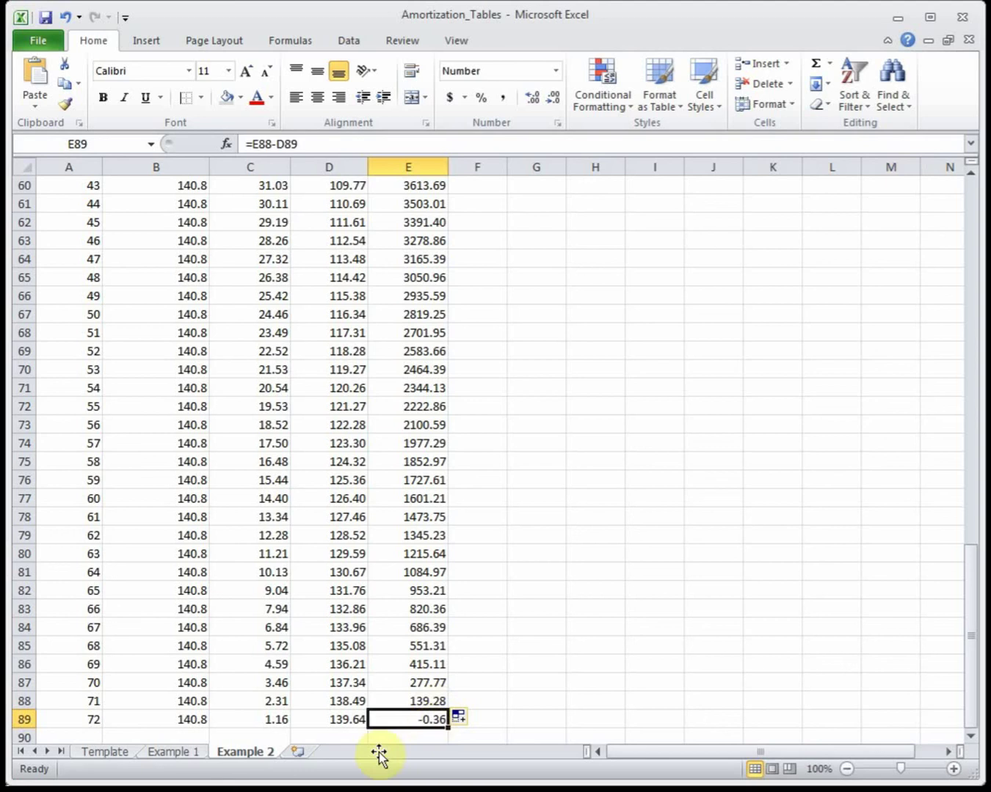
pyautogui.click(179, 721)
pyautogui.click(295, 145)
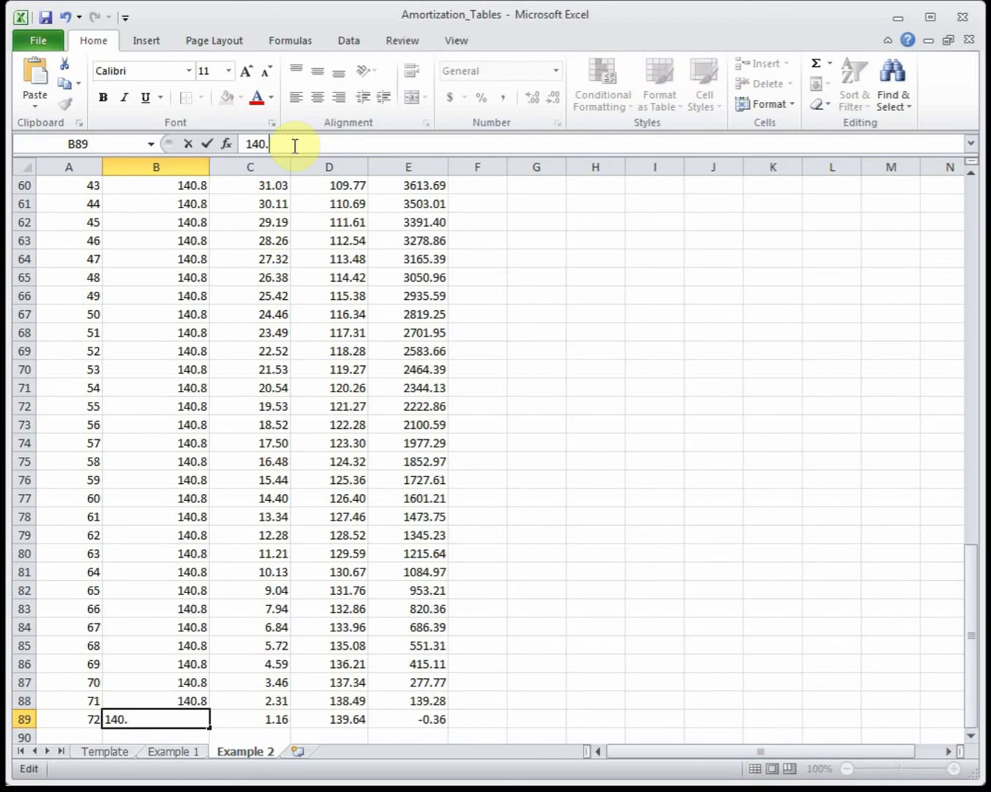
pyautogui.write('44')
pyautogui.press('Return')
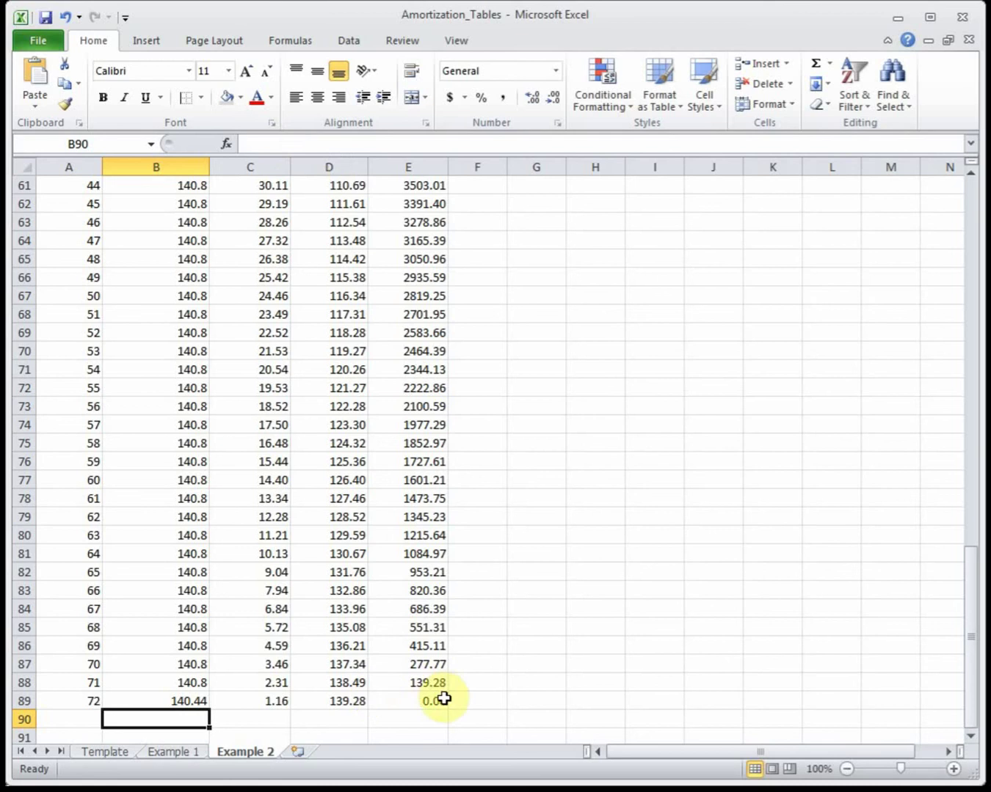
# Step: Make row 90 below the table bold and enter the label Totals in A90
pyautogui.click(970, 744)
pyautogui.click(970, 744)
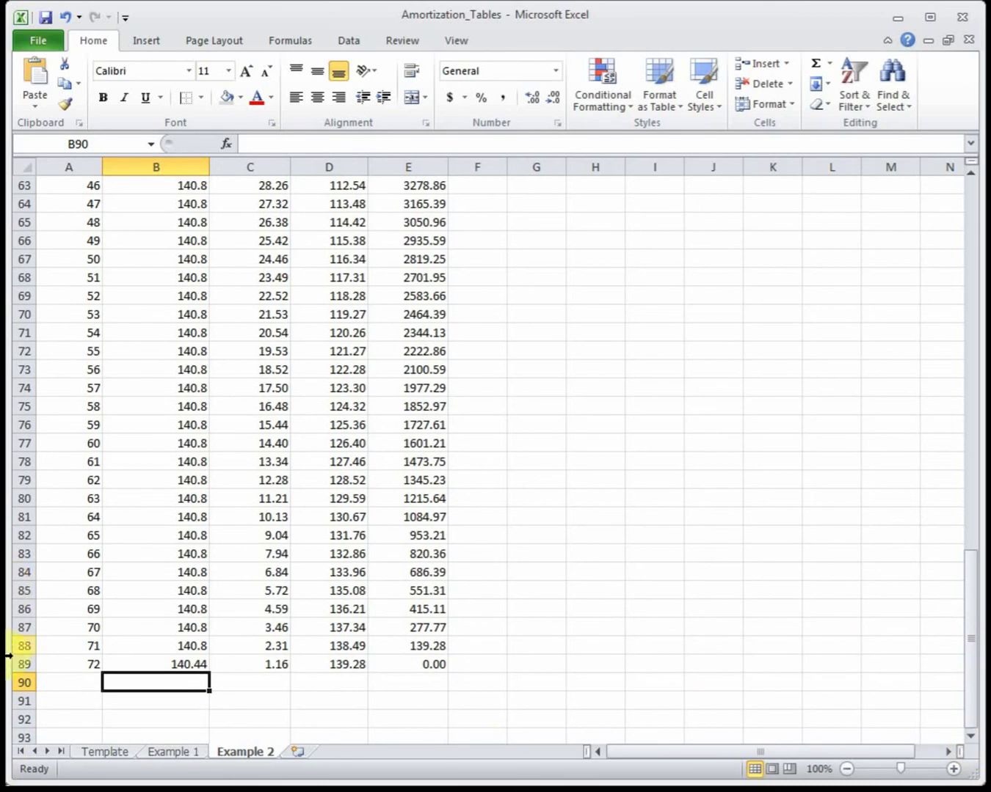
pyautogui.click(13, 680)
pyautogui.hotkey('ctrl', 'b')
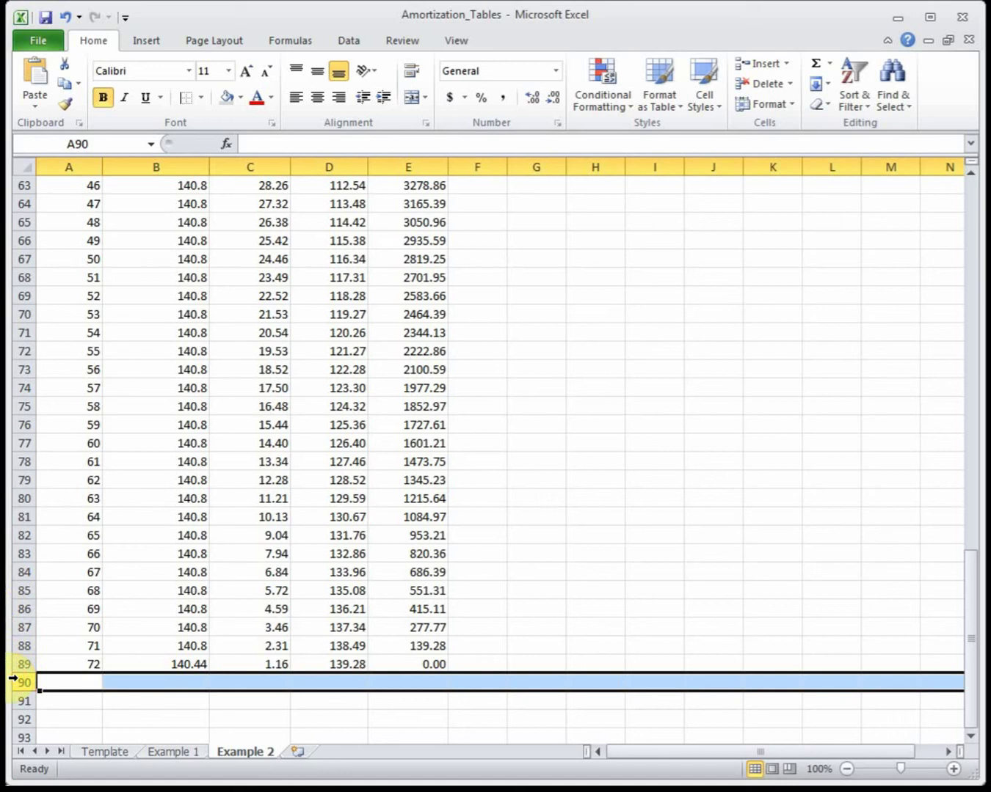
pyautogui.click(78, 682)
pyautogui.write('Totals')
pyautogui.press('Tab')
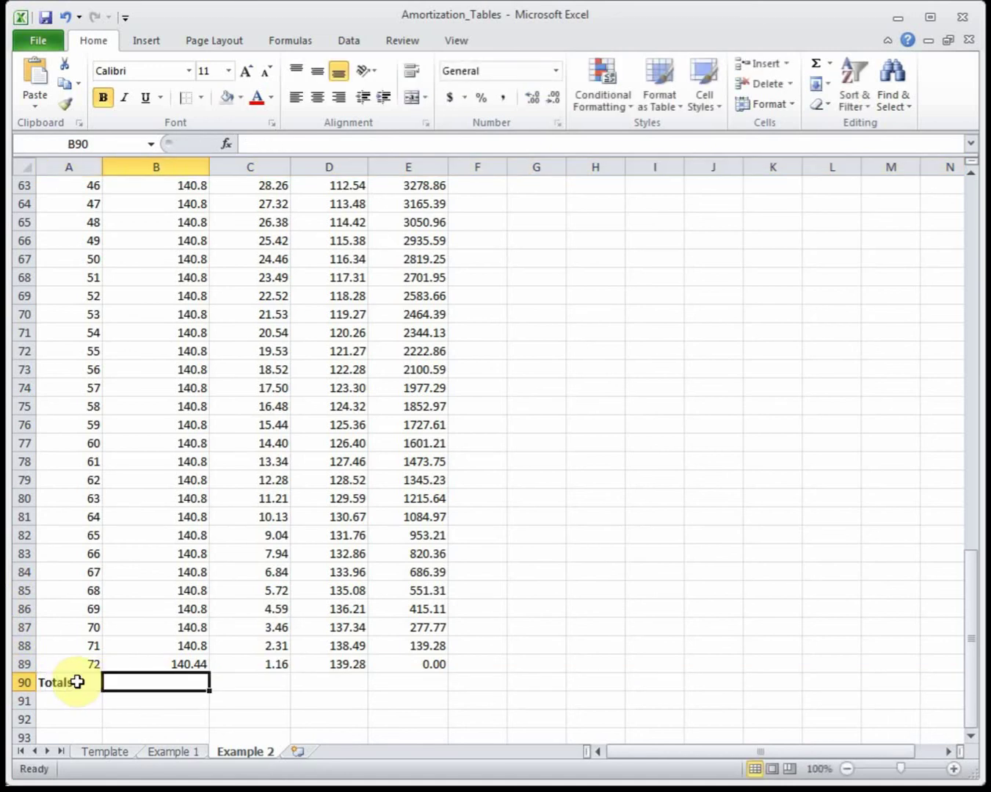
# Step: Sum the payment amounts in B90 with =SUM(B18:B89) and apply the dollar accounting format to B90:D90
pyautogui.write('=sum(')
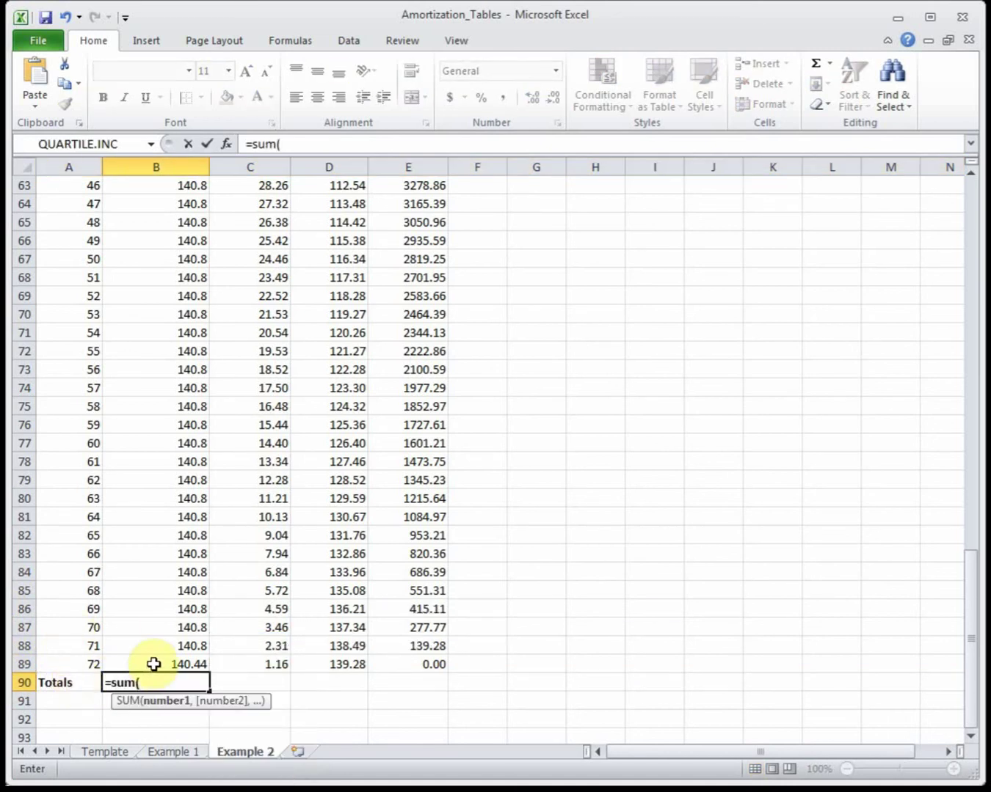
pyautogui.moveTo(154, 664); pyautogui.dragTo(137, 247)
pyautogui.press('Return')
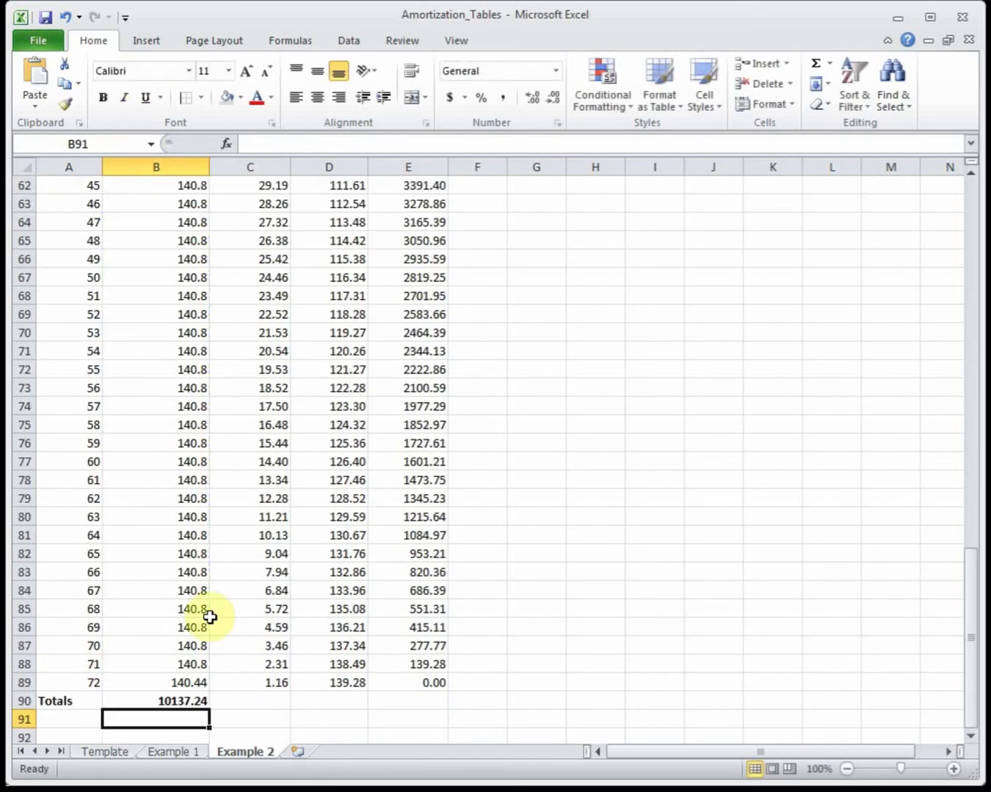
pyautogui.moveTo(124, 699); pyautogui.dragTo(325, 700)
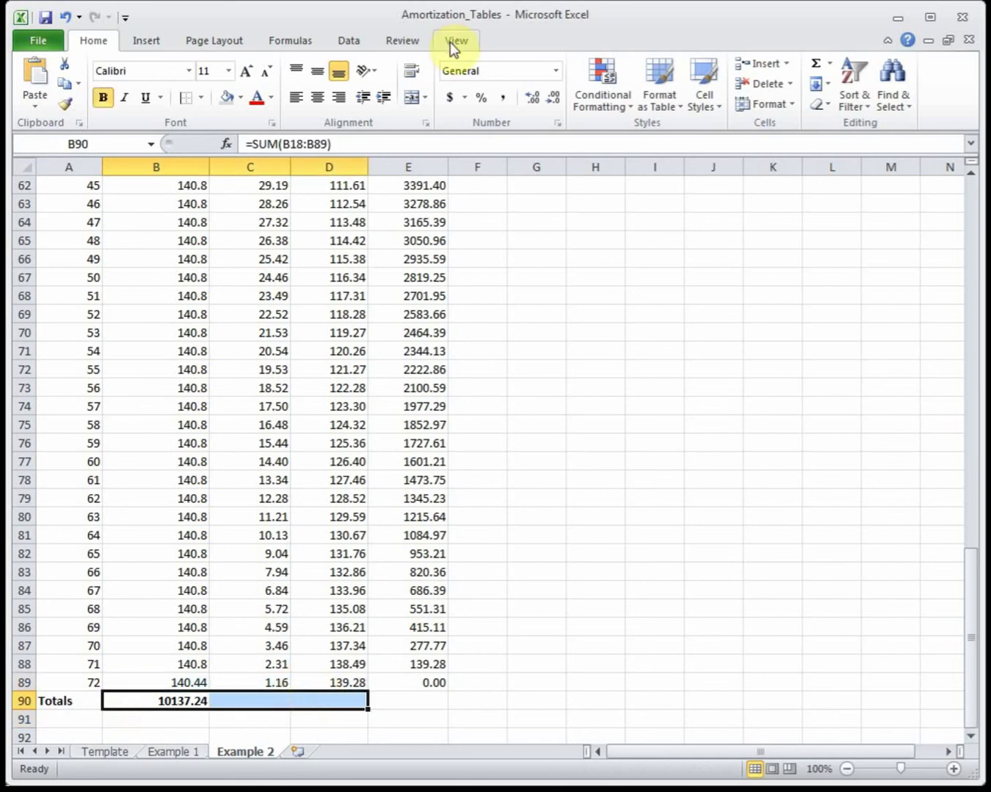
pyautogui.click(448, 96)
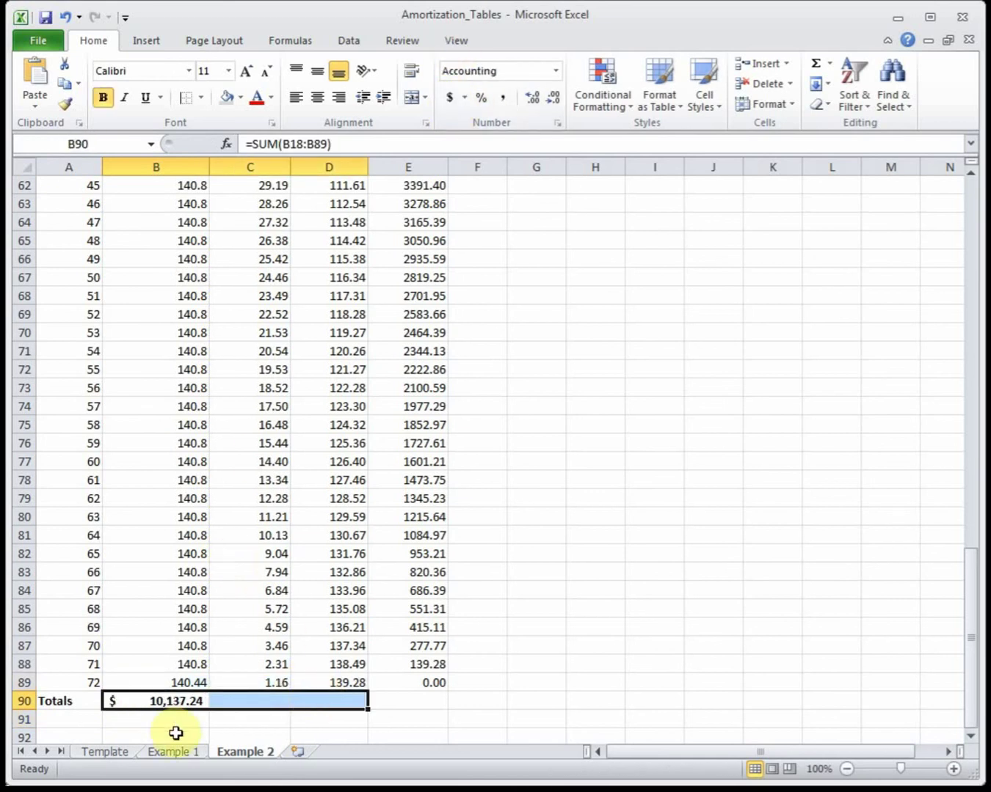
# Step: Extend the sum formula from B90 across to C90 and D90 to total the interest and principal columns
pyautogui.click(168, 701)
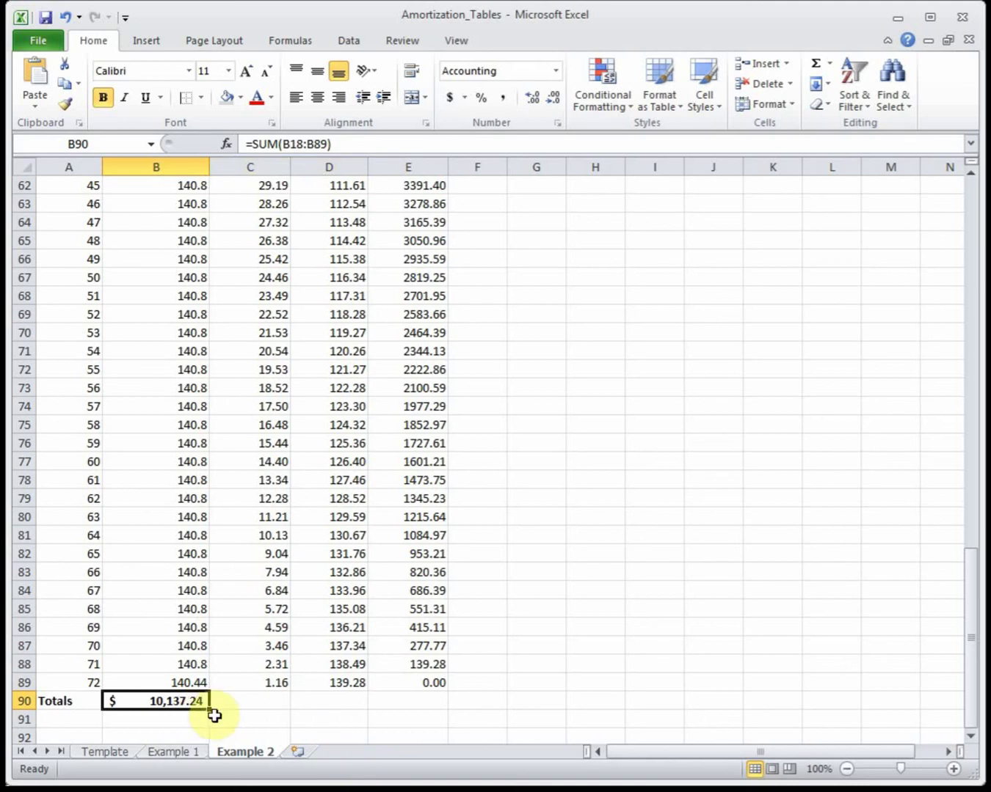
pyautogui.moveTo(209, 710); pyautogui.dragTo(269, 709)
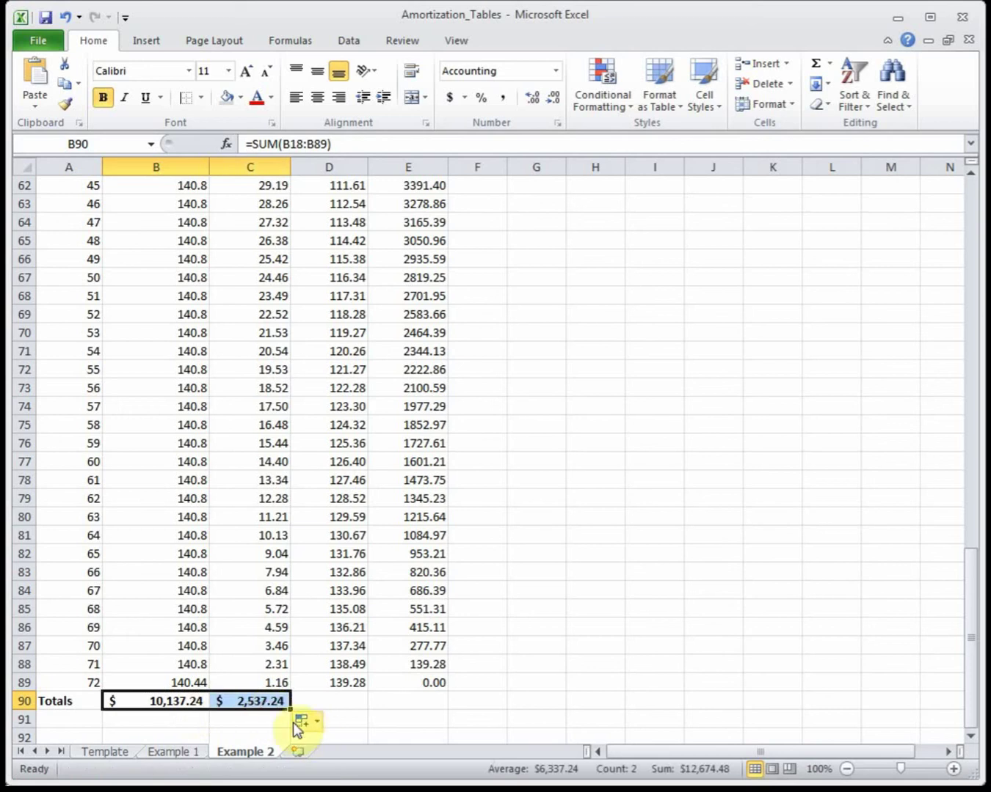
pyautogui.click(272, 703)
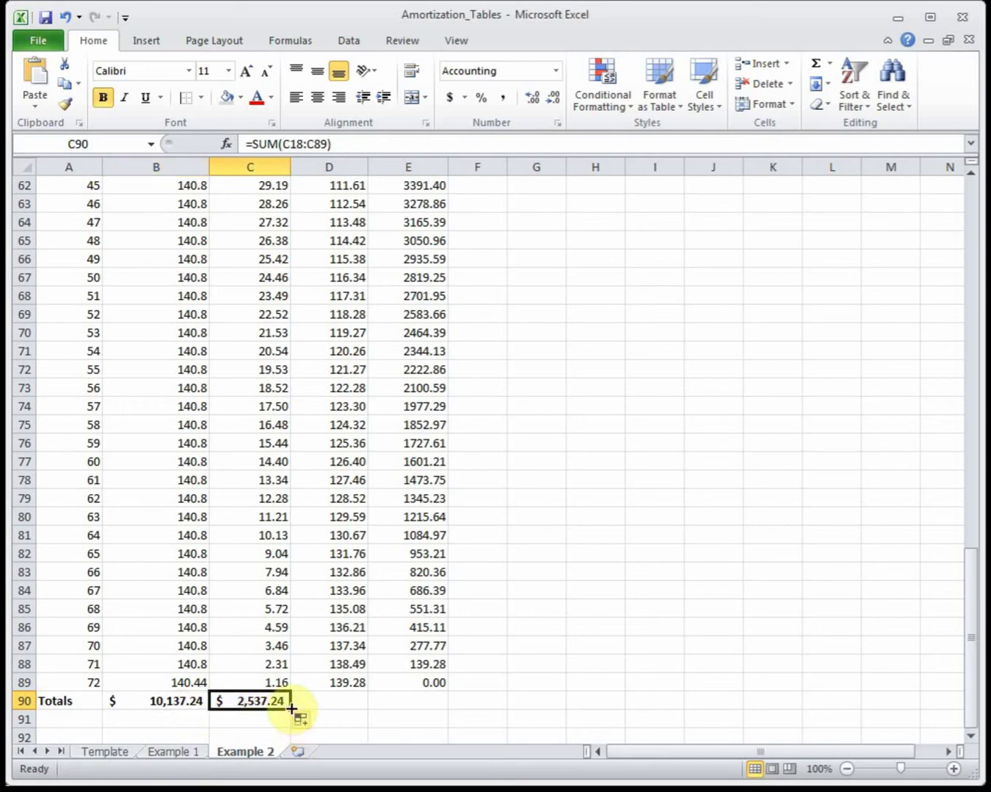
pyautogui.moveTo(291, 710); pyautogui.dragTo(332, 703)
pyautogui.click(331, 703)
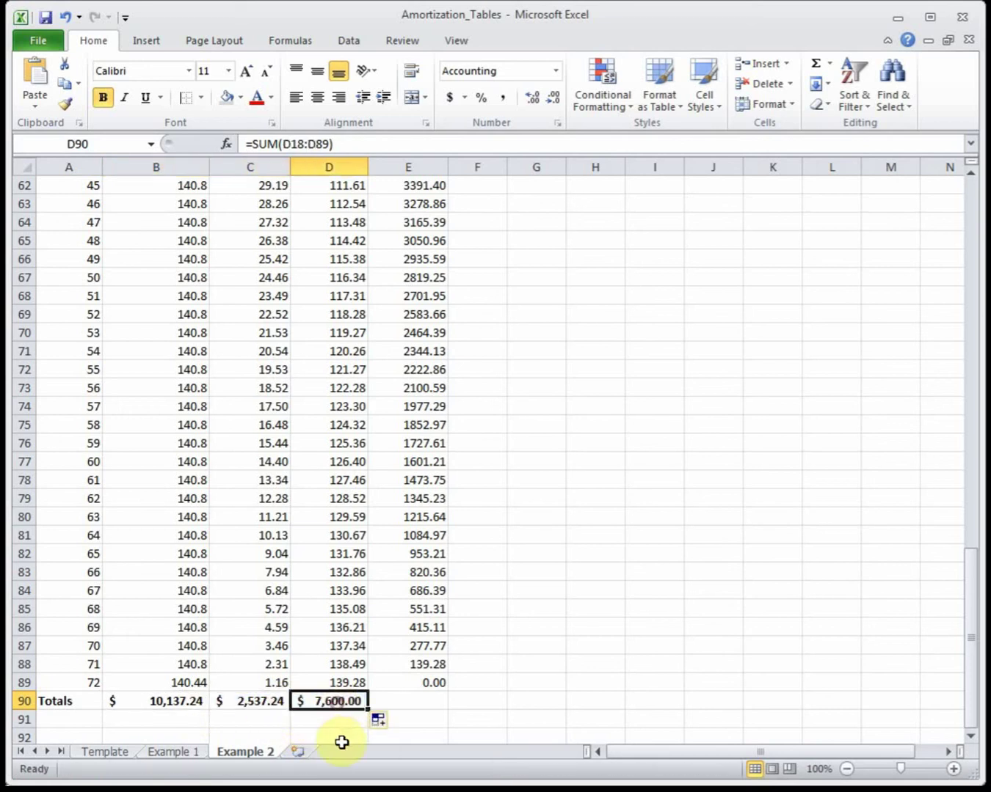
pyautogui.click(339, 722)
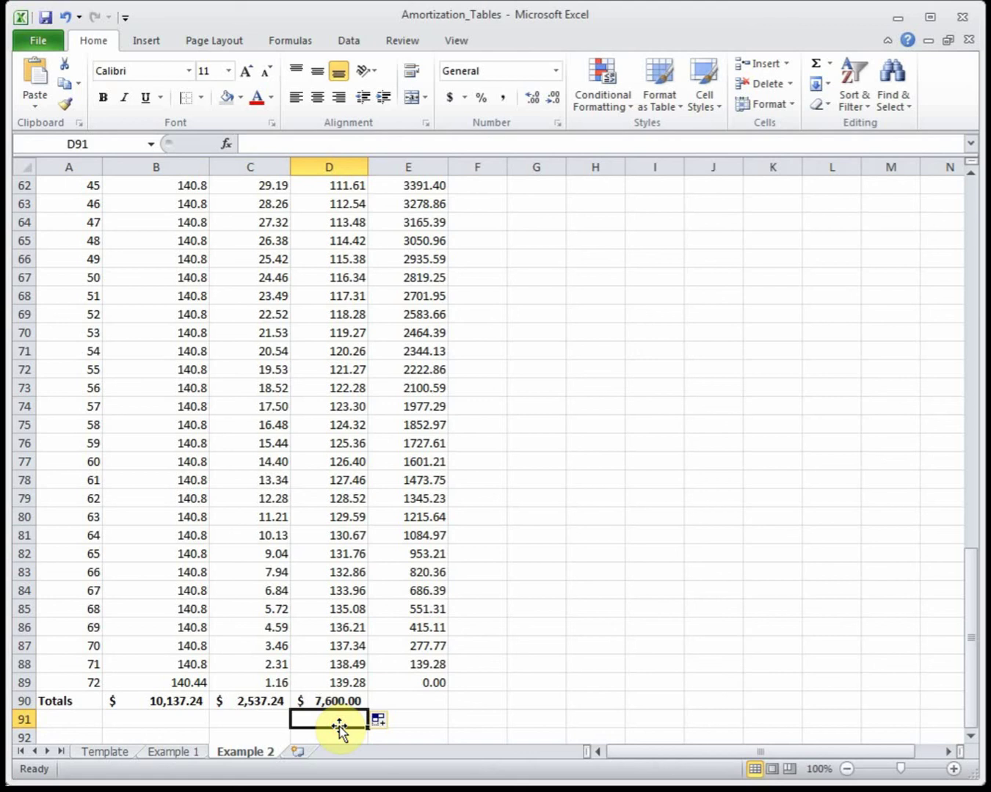